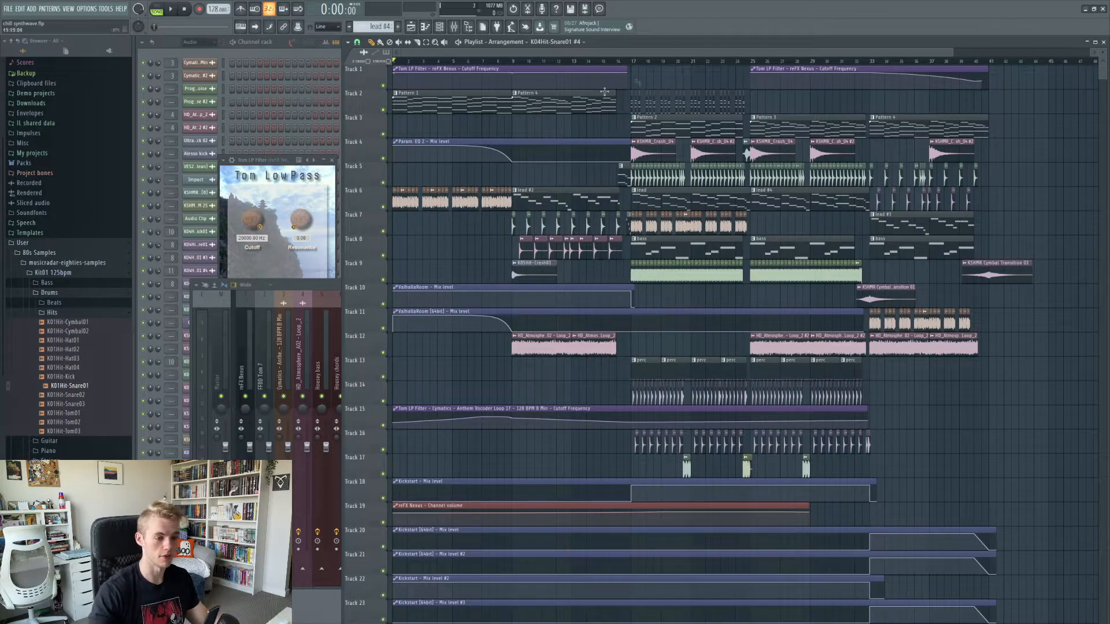
Step: Open Pattern 1's reFX Nexus chords in the piano roll and examine the full progression
{"action": "double_click", "coordinate": [463, 97]}
{"action": "scroll", "coordinate": [563, 203], "scroll_direction": "up", "scroll_amount": 3}
{"action": "scroll", "coordinate": [564, 206], "scroll_direction": "down", "scroll_amount": 4}
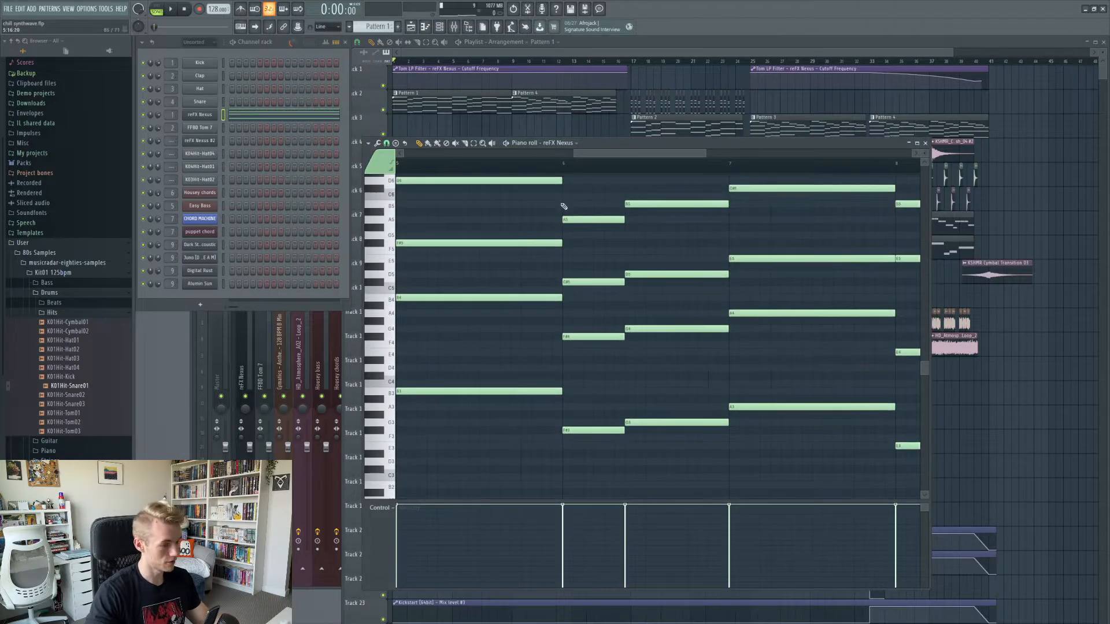
{"action": "scroll", "coordinate": [614, 209], "scroll_direction": "down", "scroll_amount": 3}
{"action": "left_click_drag", "start_coordinate": [594, 156], "coordinate": [489, 157]}
{"action": "scroll", "coordinate": [555, 268], "scroll_direction": "up", "scroll_amount": 1}
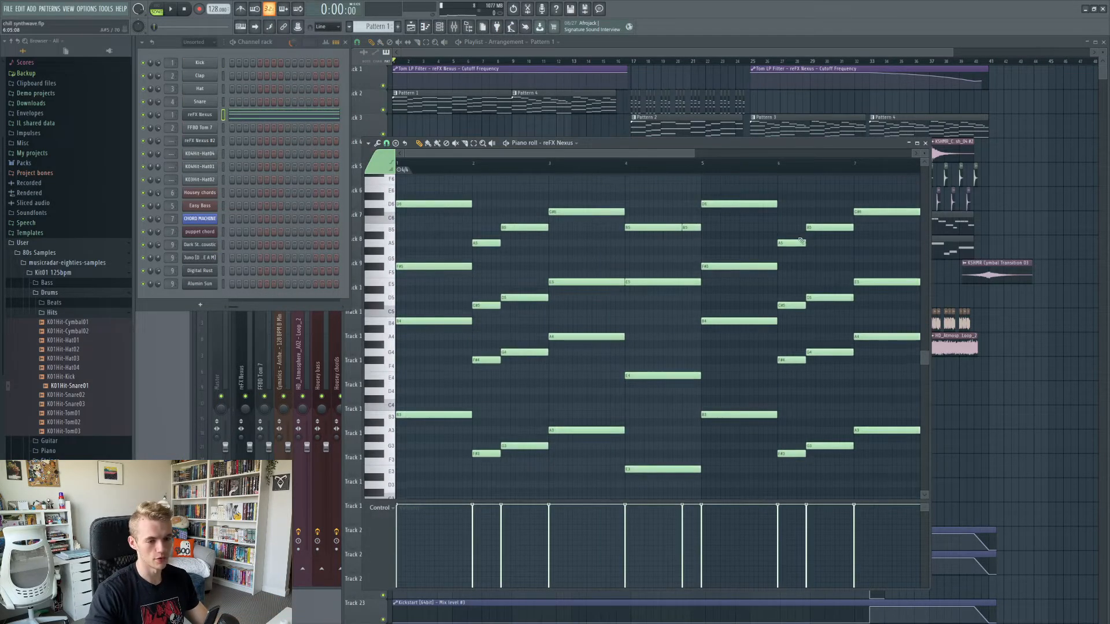
{"action": "scroll", "coordinate": [802, 240], "scroll_direction": "down", "scroll_amount": 1}
{"action": "left_click_drag", "start_coordinate": [718, 153], "coordinate": [771, 152]}
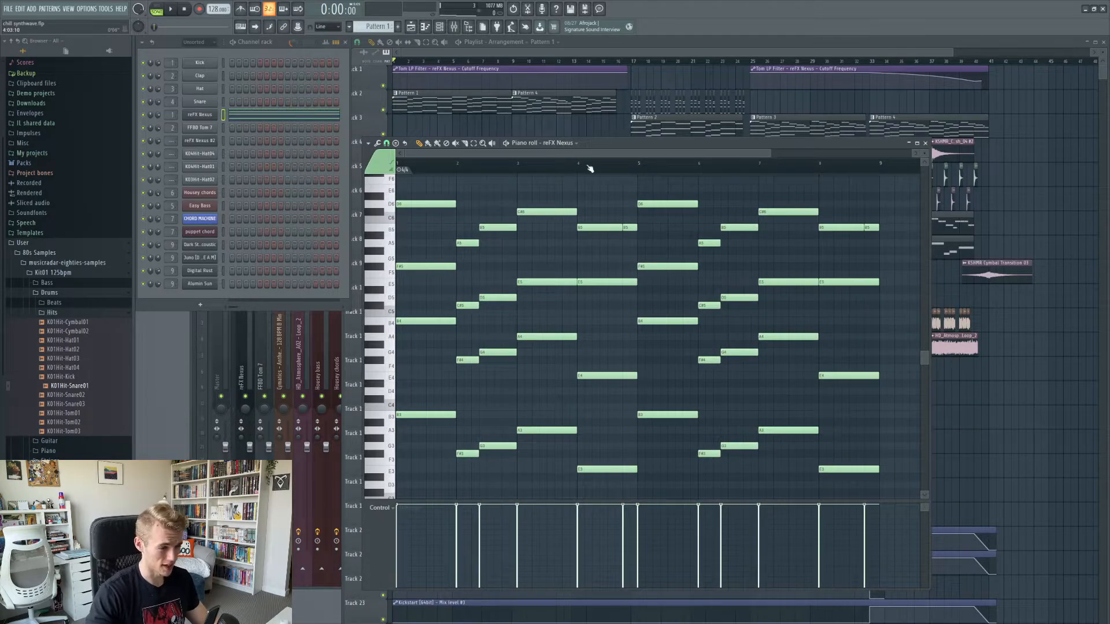
Step: Open the reFX Nexus channel to check its preset, and close the plugin and the piano roll
{"action": "left_click", "coordinate": [200, 114]}
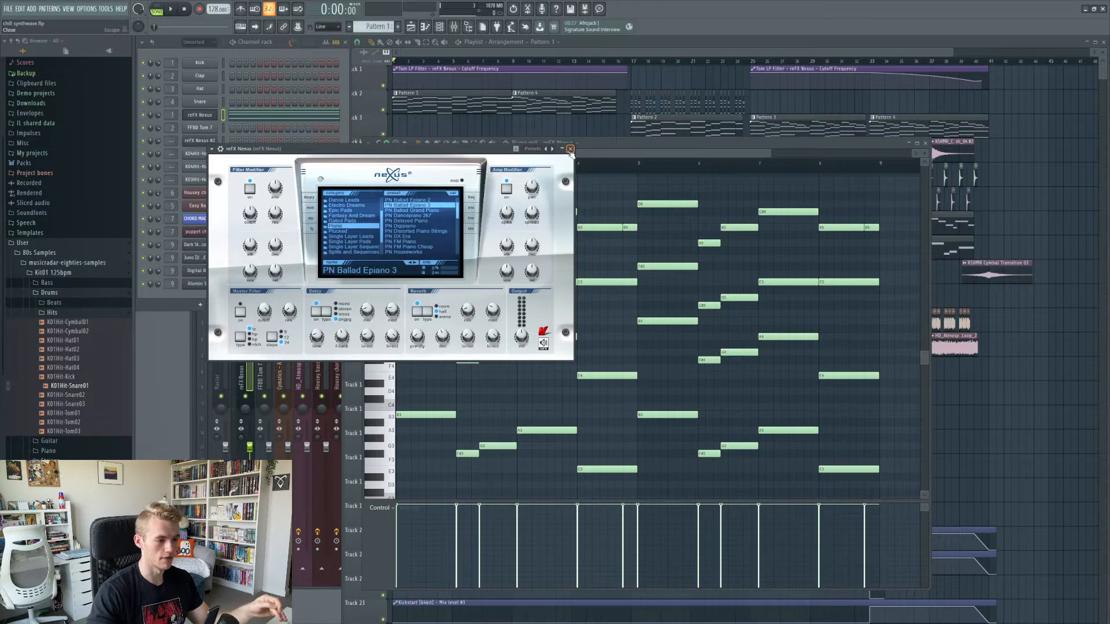
{"action": "left_click", "coordinate": [570, 149]}
{"action": "left_click", "coordinate": [925, 143]}
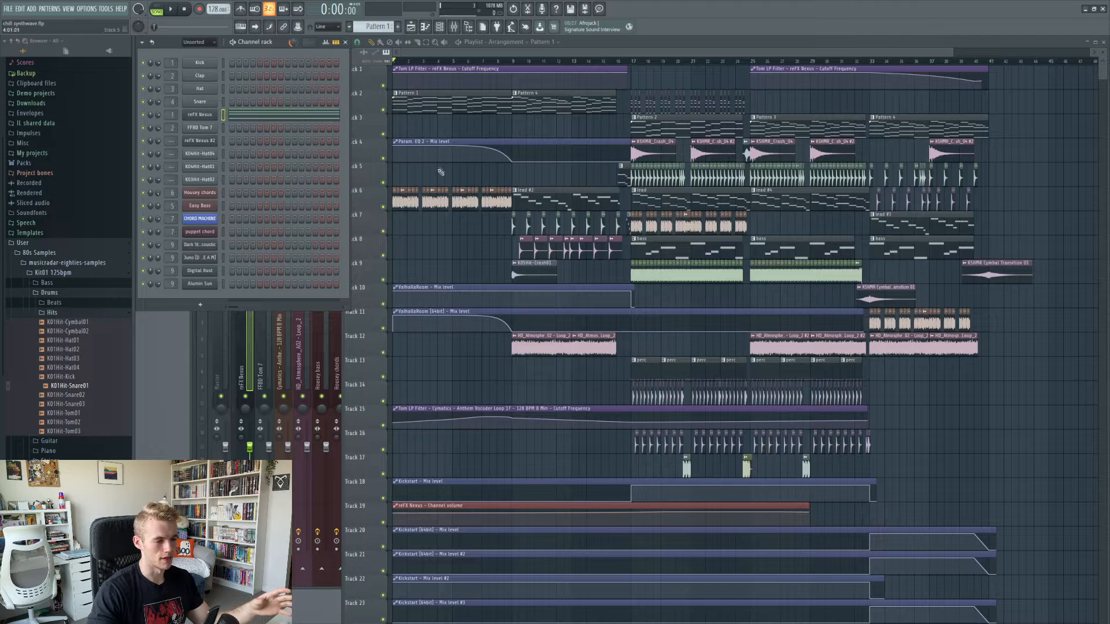
Step: Play Pattern 1 on its own in pattern mode while viewing the Nexus plugin and its piano roll notes
{"action": "left_click", "coordinate": [442, 104]}
{"action": "left_click", "coordinate": [156, 9]}
{"action": "left_click", "coordinate": [209, 115]}
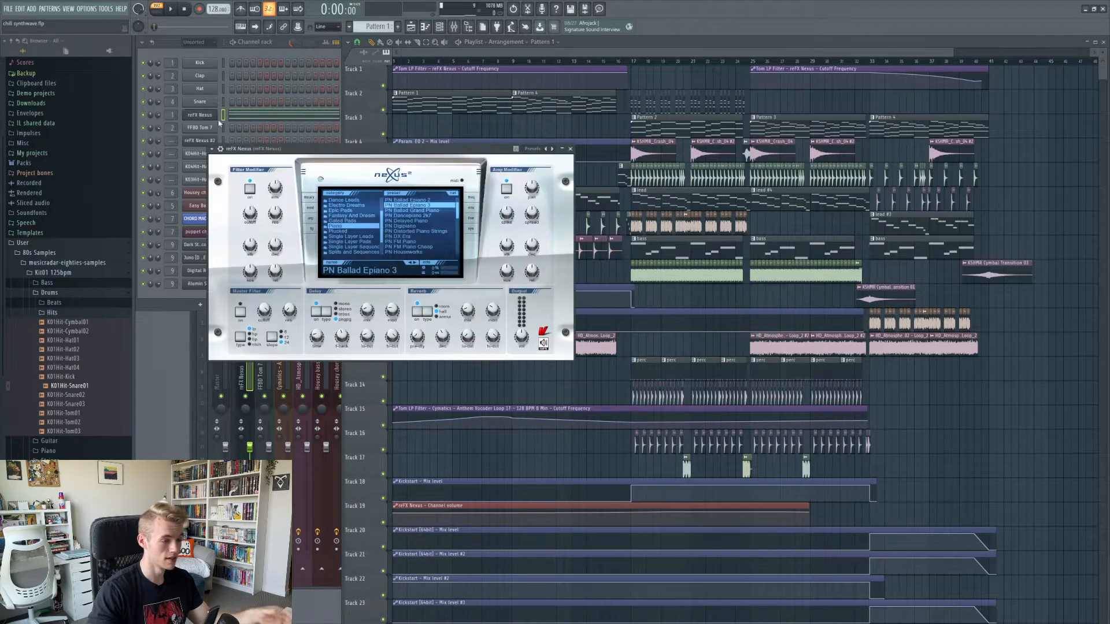
{"action": "left_click", "coordinate": [180, 12]}
{"action": "key", "text": "F7"}
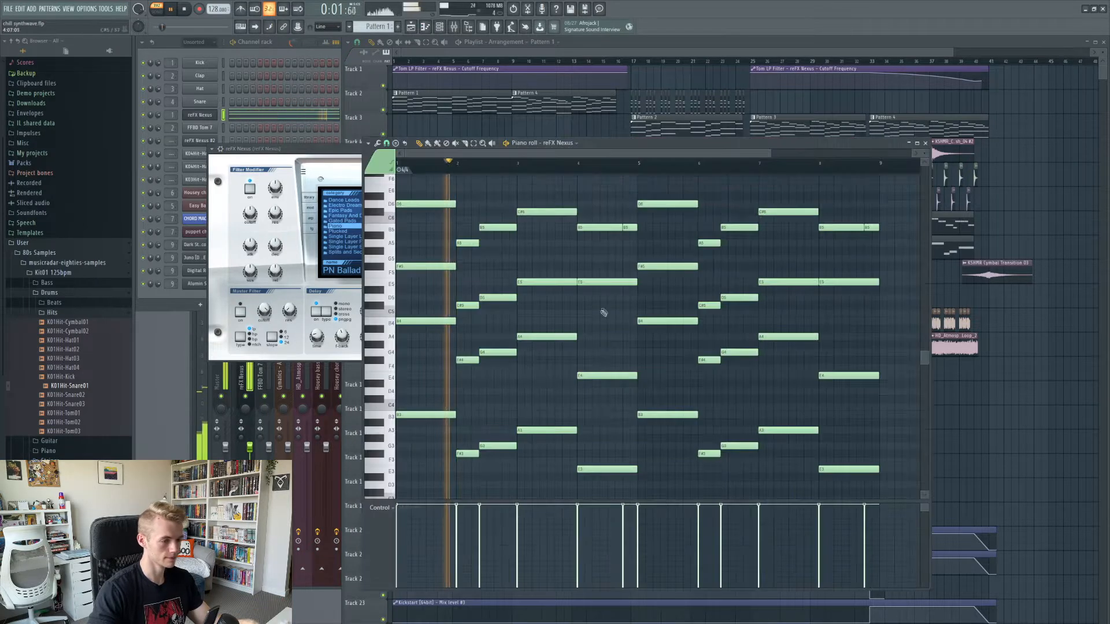
{"action": "scroll", "coordinate": [584, 337], "scroll_direction": "down", "scroll_amount": 3}
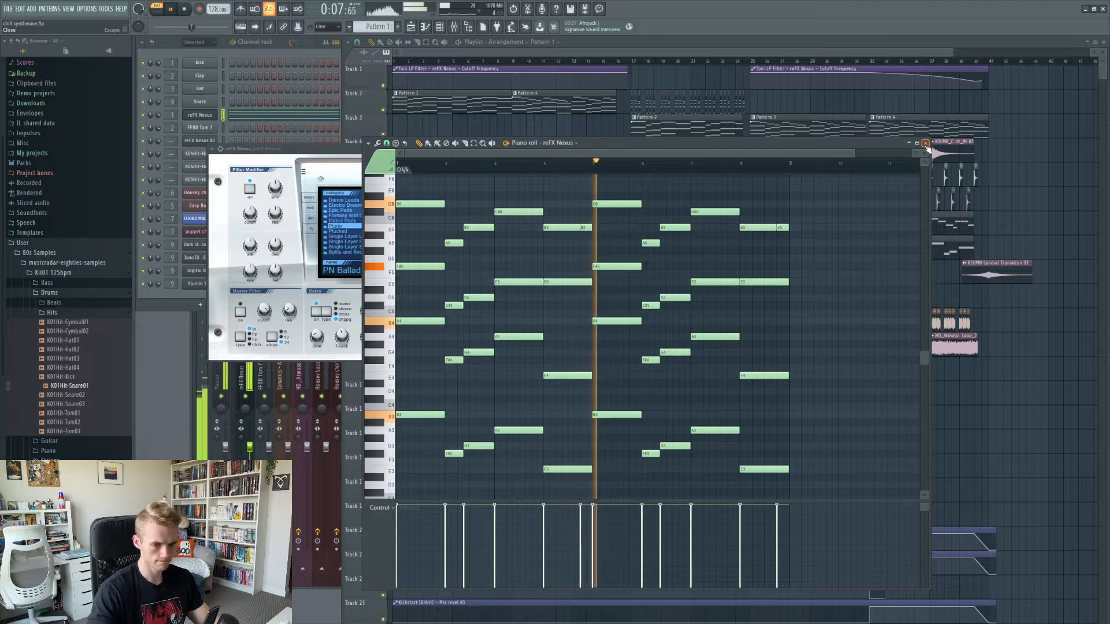
{"action": "left_click", "coordinate": [925, 143]}
{"action": "key", "text": "space"}
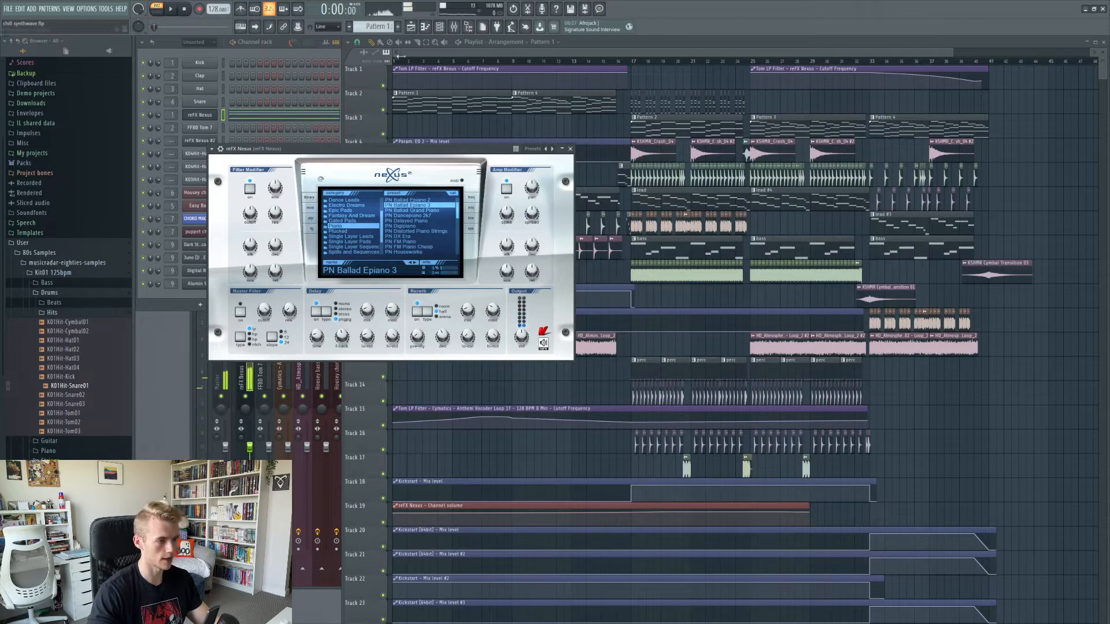
Step: Play the arrangement from the start in song mode into the lead #2 section, and set the playhead shortly before that section
{"action": "key", "text": "l"}
{"action": "scroll", "coordinate": [418, 221], "scroll_direction": "up", "scroll_amount": 2}
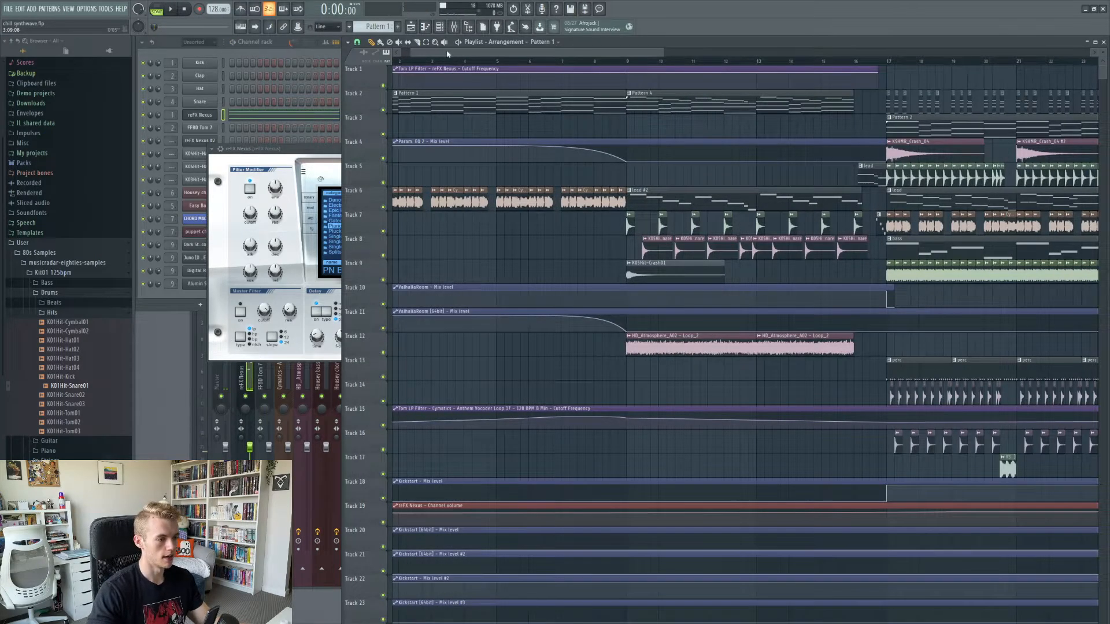
{"action": "left_click_drag", "start_coordinate": [447, 54], "coordinate": [432, 55]}
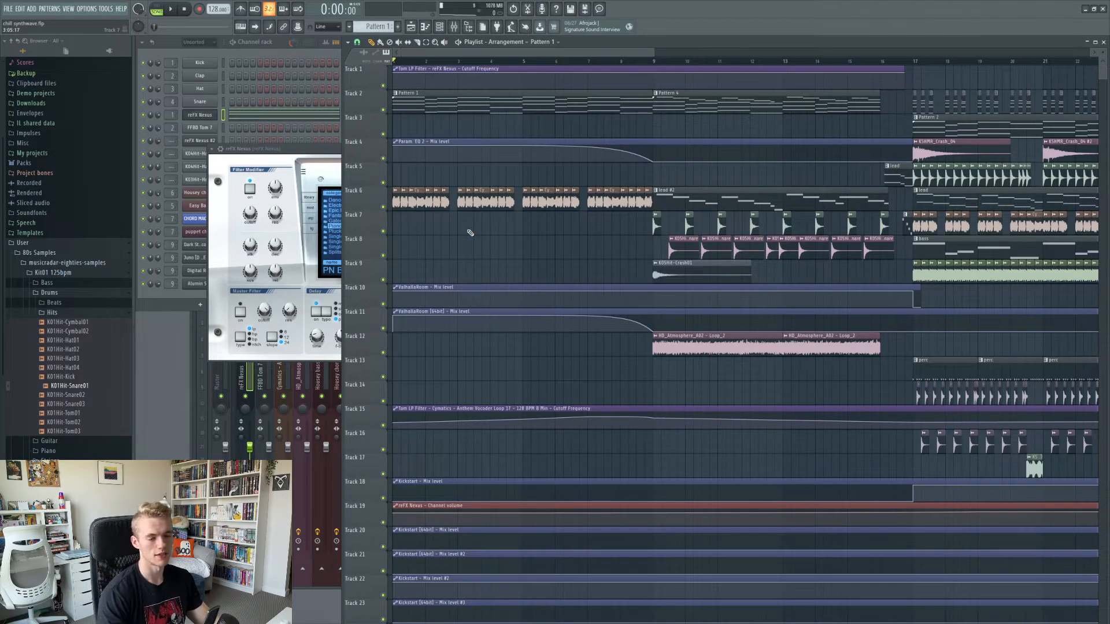
{"action": "scroll", "coordinate": [470, 233], "scroll_direction": "down", "scroll_amount": 4}
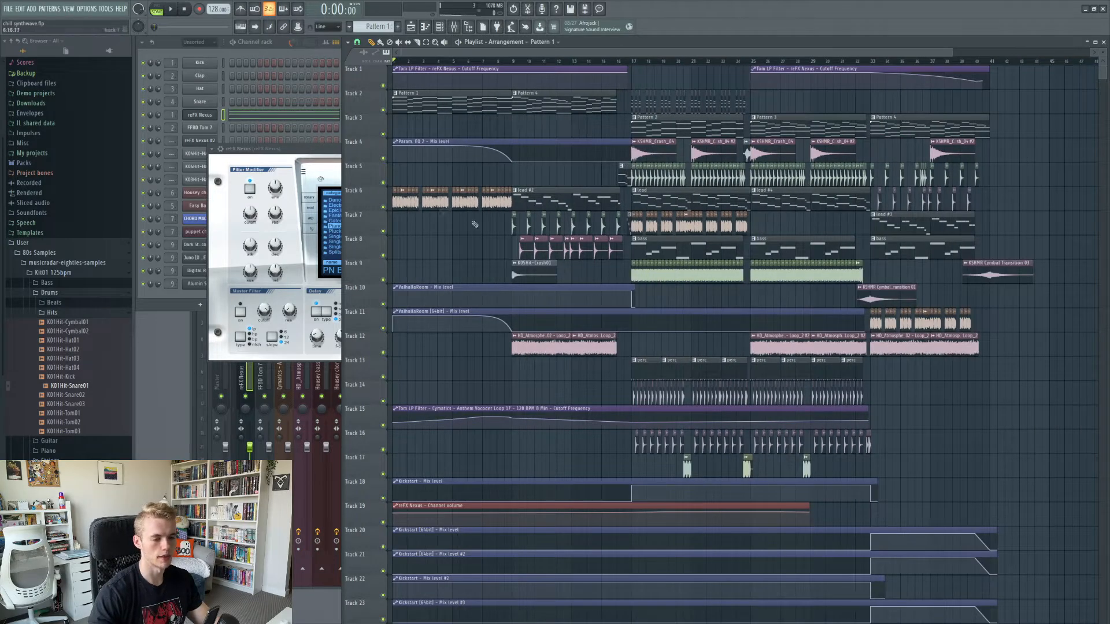
{"action": "scroll", "coordinate": [400, 194], "scroll_direction": "up", "scroll_amount": 2}
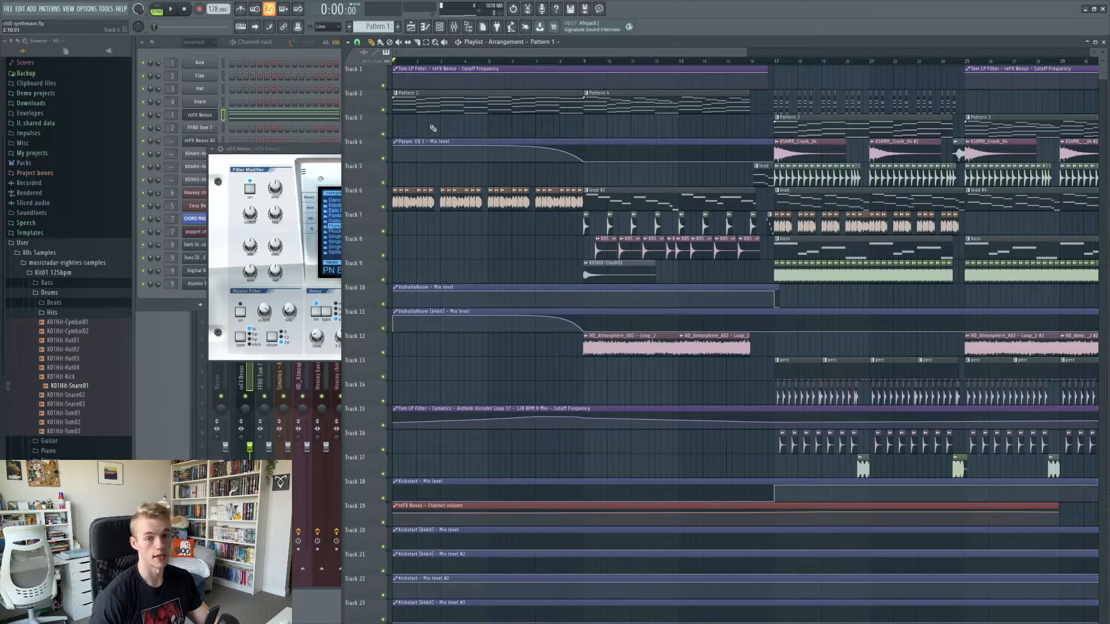
{"action": "key", "text": "space"}
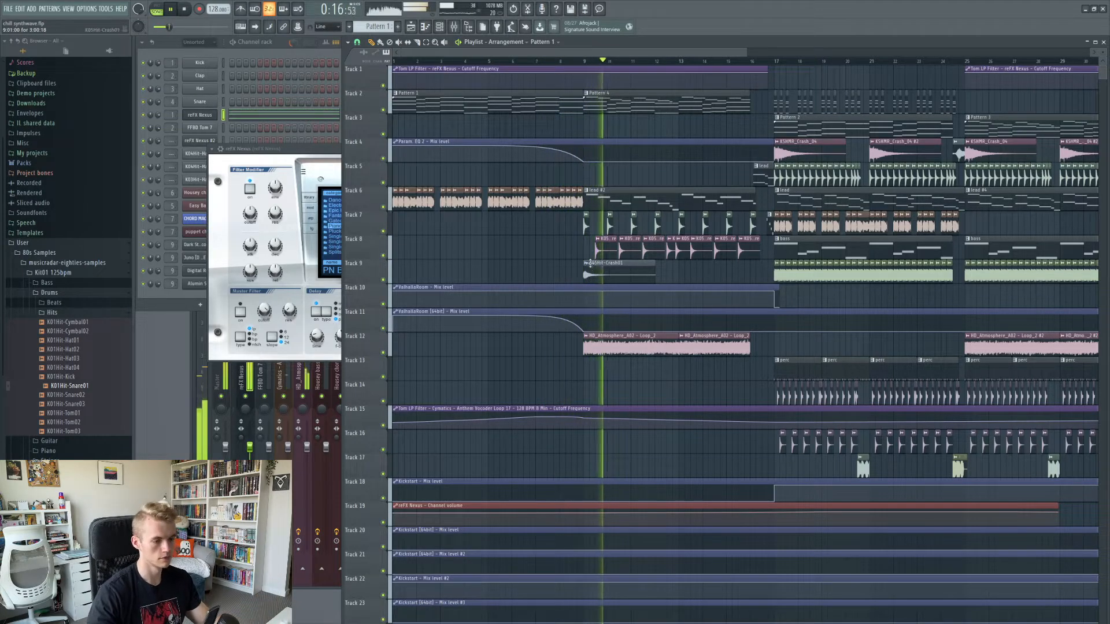
{"action": "key", "text": "space"}
{"action": "left_click", "coordinate": [554, 61]}
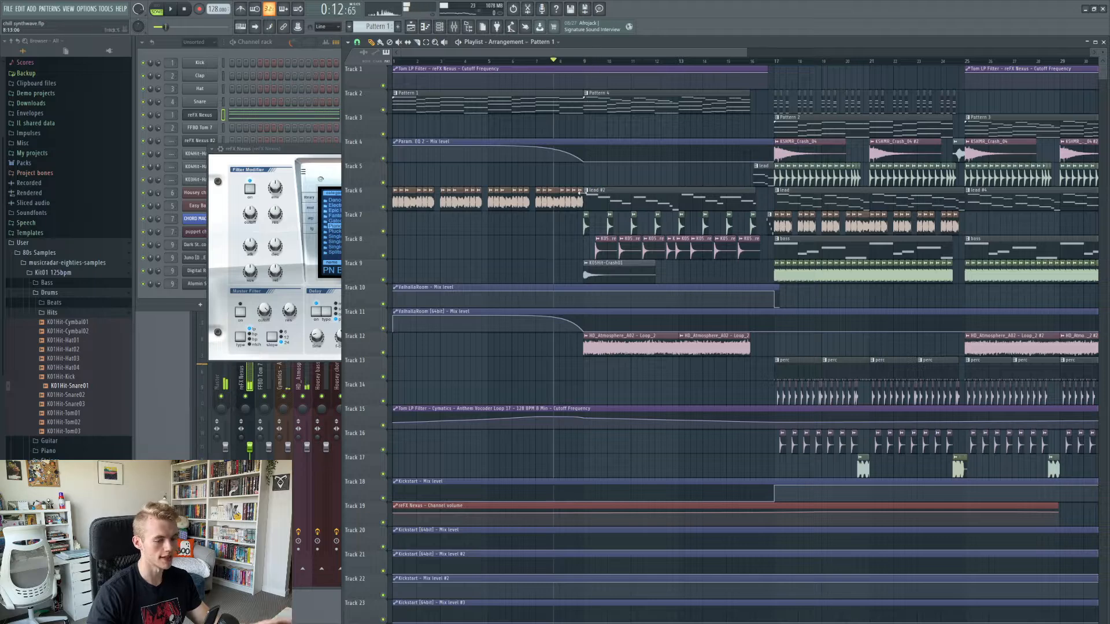
Step: Play the lead #2 pattern on its own, examining the Lead mixer track's effects and the Digital Rust notes in the piano roll
{"action": "key", "text": "F9"}
{"action": "left_click", "coordinate": [243, 366]}
{"action": "left_click", "coordinate": [624, 204]}
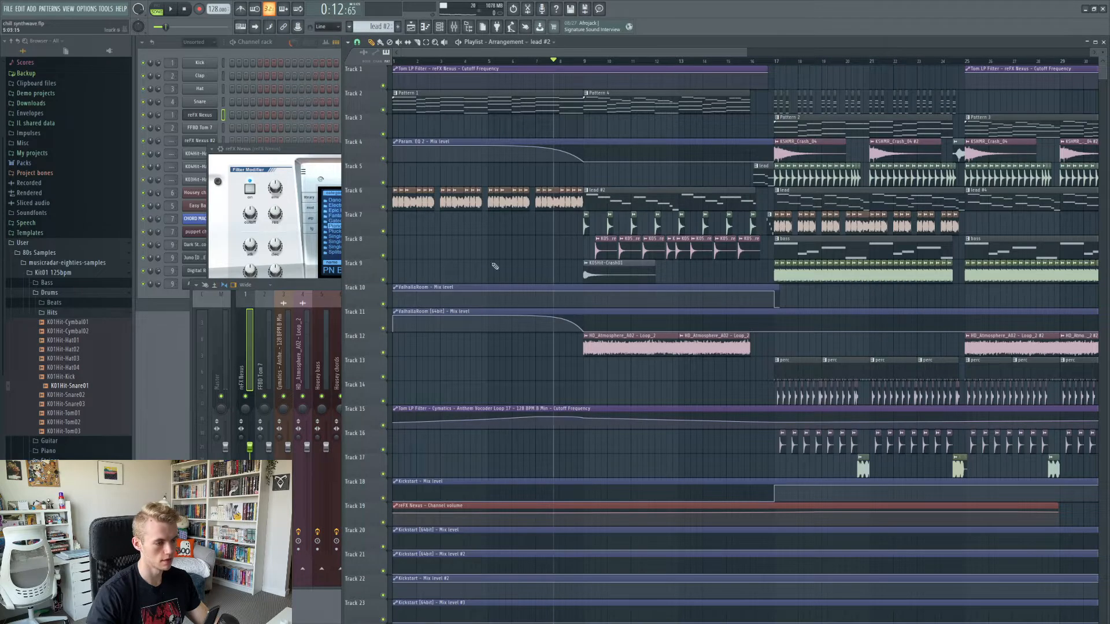
{"action": "left_click", "coordinate": [157, 11]}
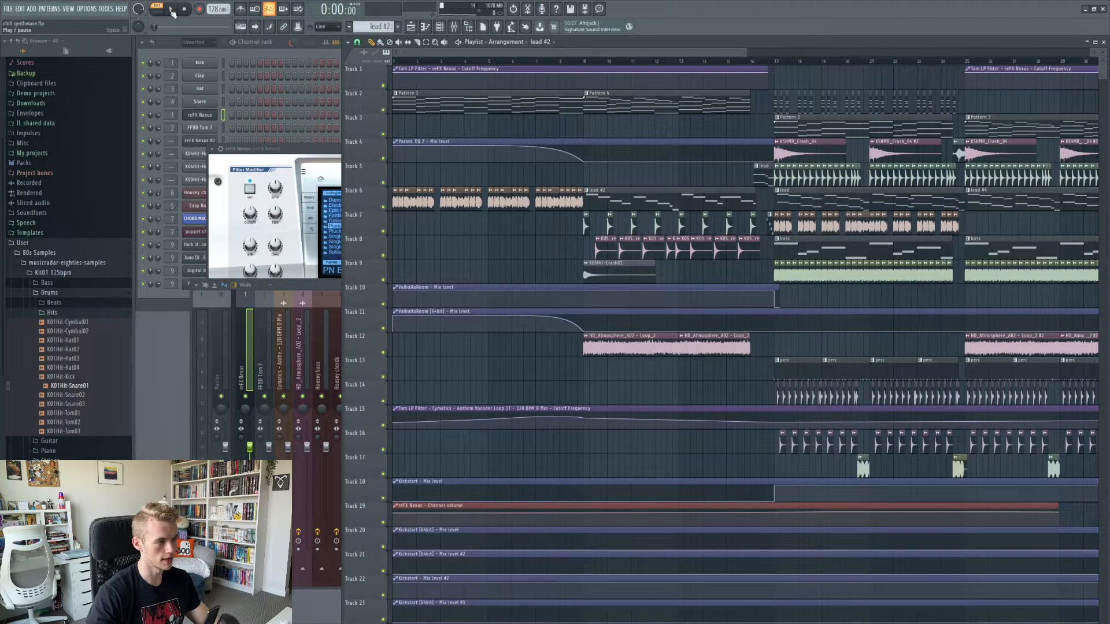
{"action": "left_click", "coordinate": [167, 53]}
{"action": "left_click", "coordinate": [244, 337]}
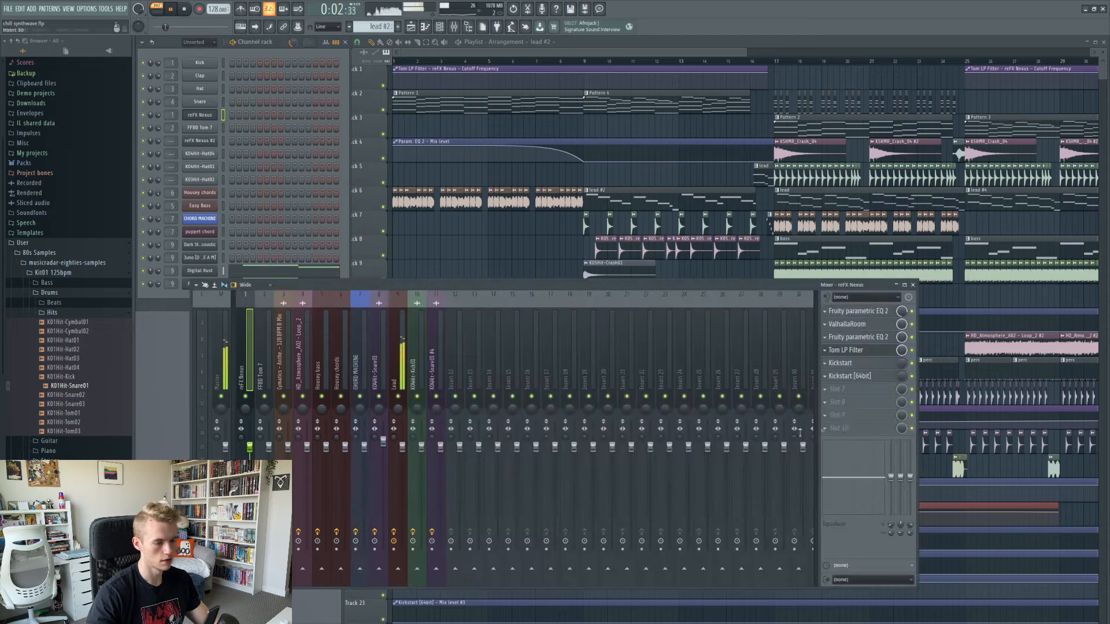
{"action": "left_click", "coordinate": [399, 347]}
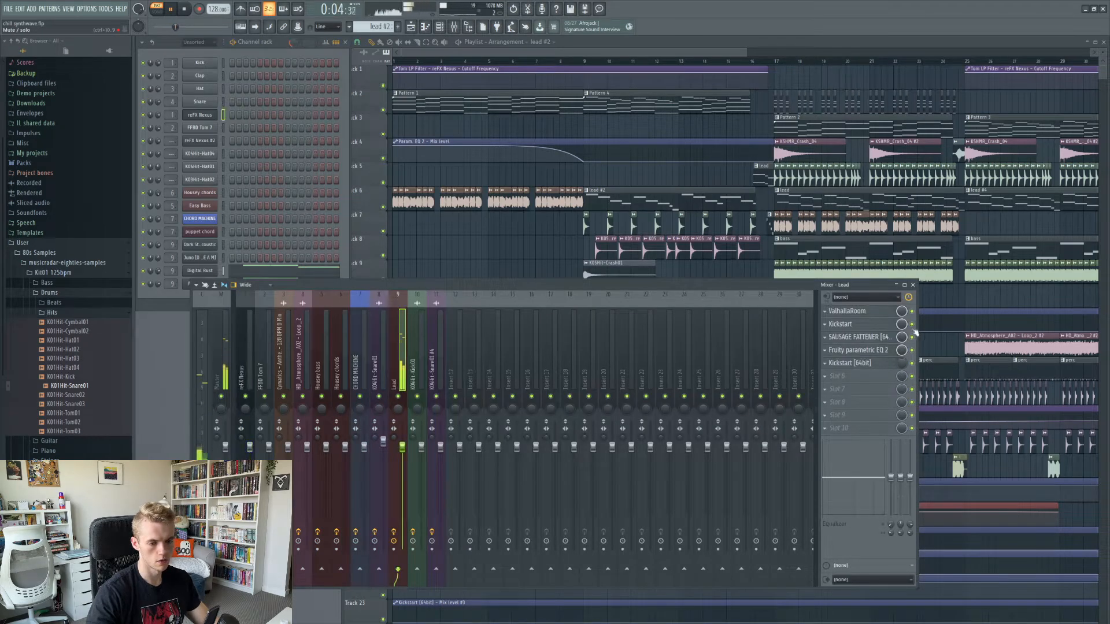
{"action": "left_click", "coordinate": [254, 272]}
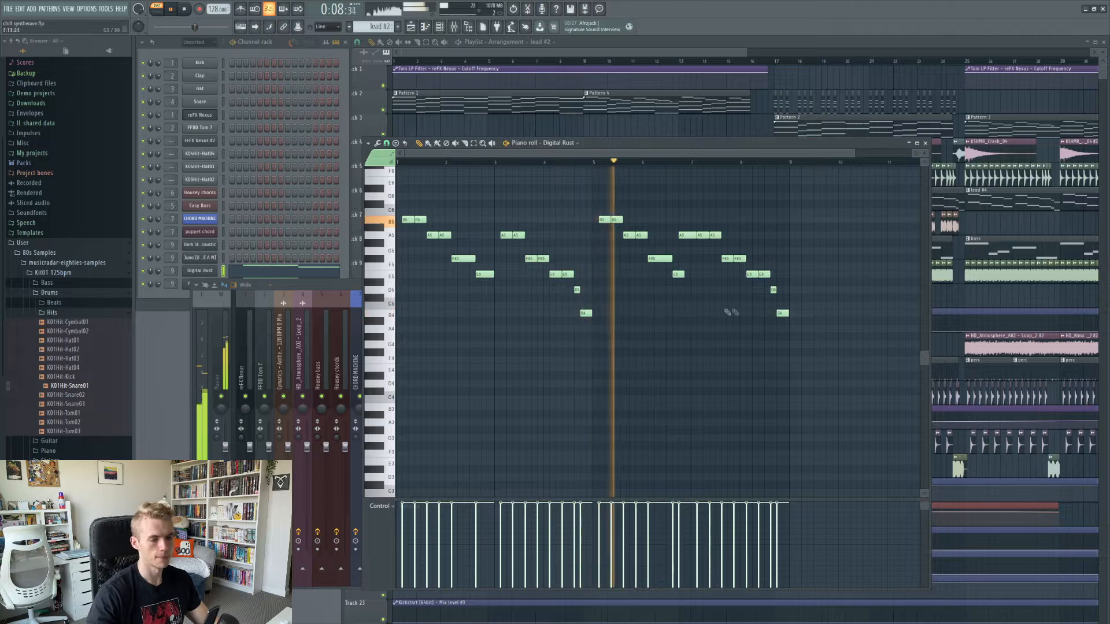
{"action": "left_click", "coordinate": [185, 9]}
Step: Mute the Digital Rust channel, open the Alumin Sun FLEX lead and audition it alone
{"action": "left_click", "coordinate": [146, 301]}
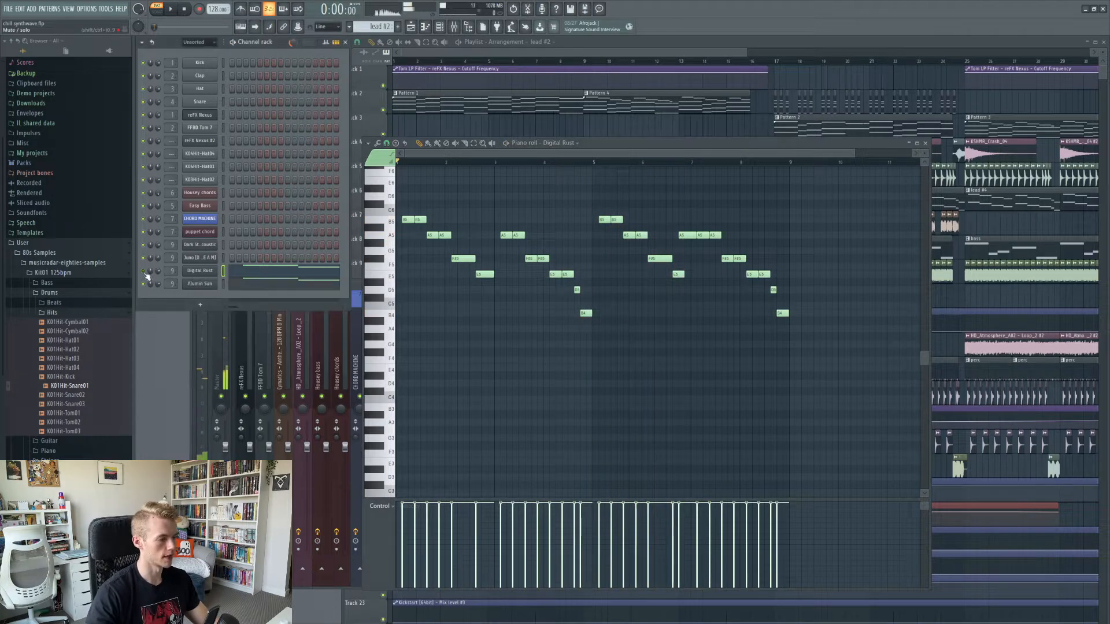
{"action": "left_click", "coordinate": [195, 285]}
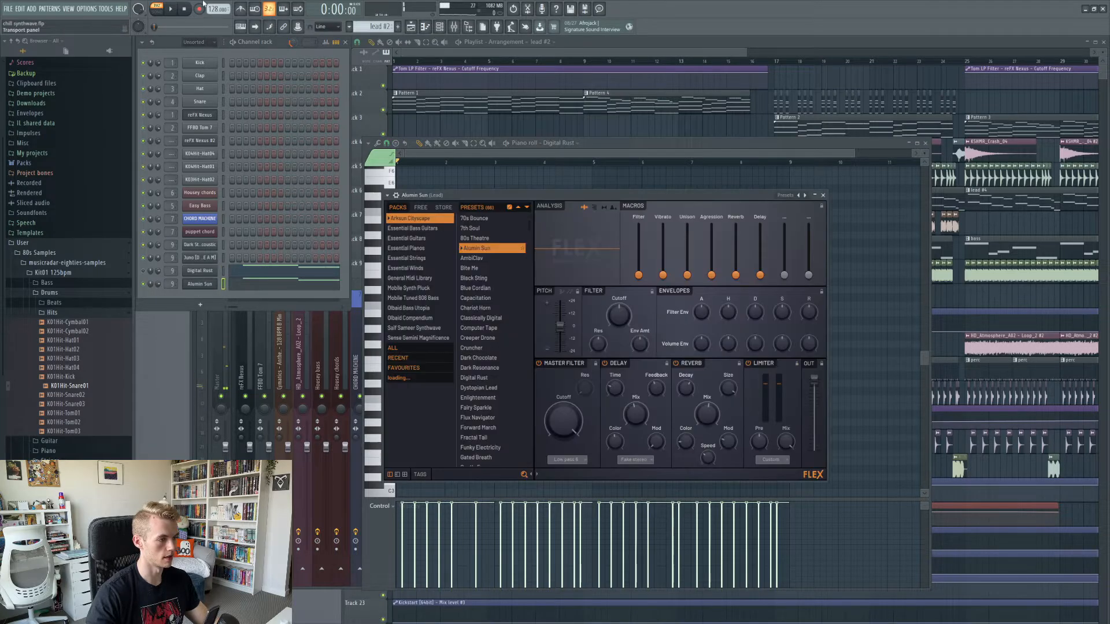
{"action": "left_click", "coordinate": [173, 10]}
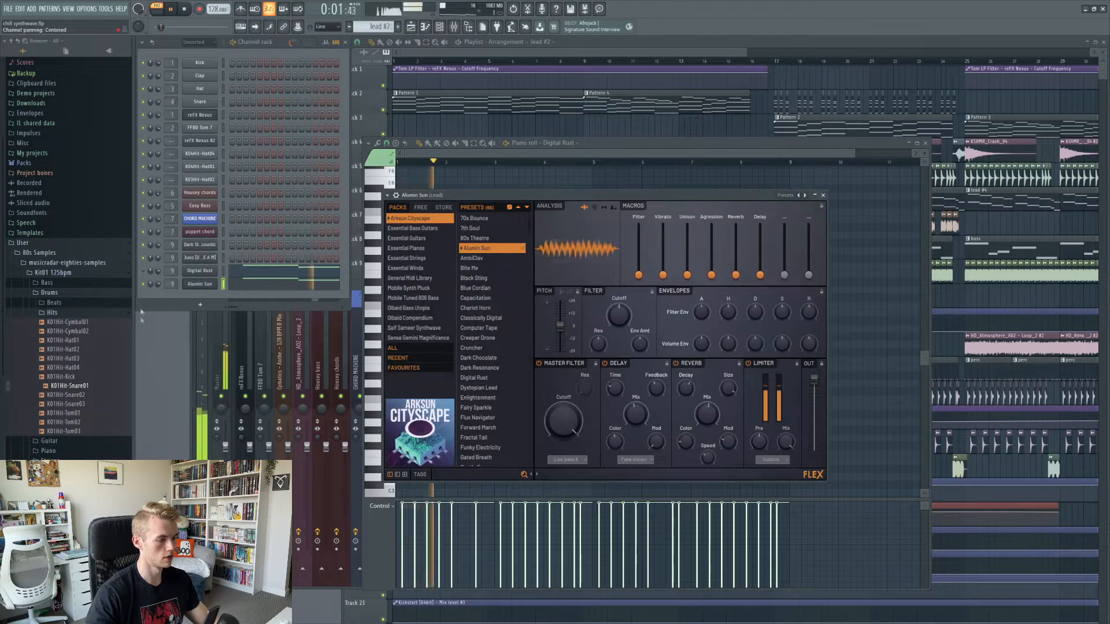
{"action": "left_click", "coordinate": [184, 8]}
Step: Mute Alumin Sun, unmute Digital Rust, open its FLEX preset and audition that layer alone alongside its notes
{"action": "left_click", "coordinate": [144, 284]}
{"action": "left_click", "coordinate": [143, 271]}
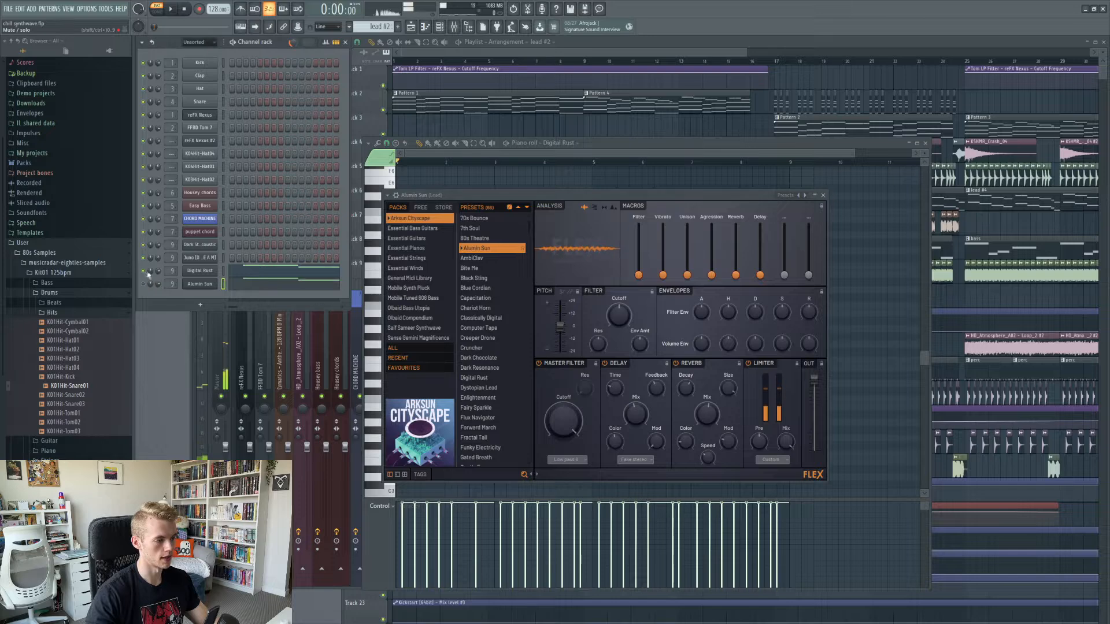
{"action": "left_click", "coordinate": [200, 271]}
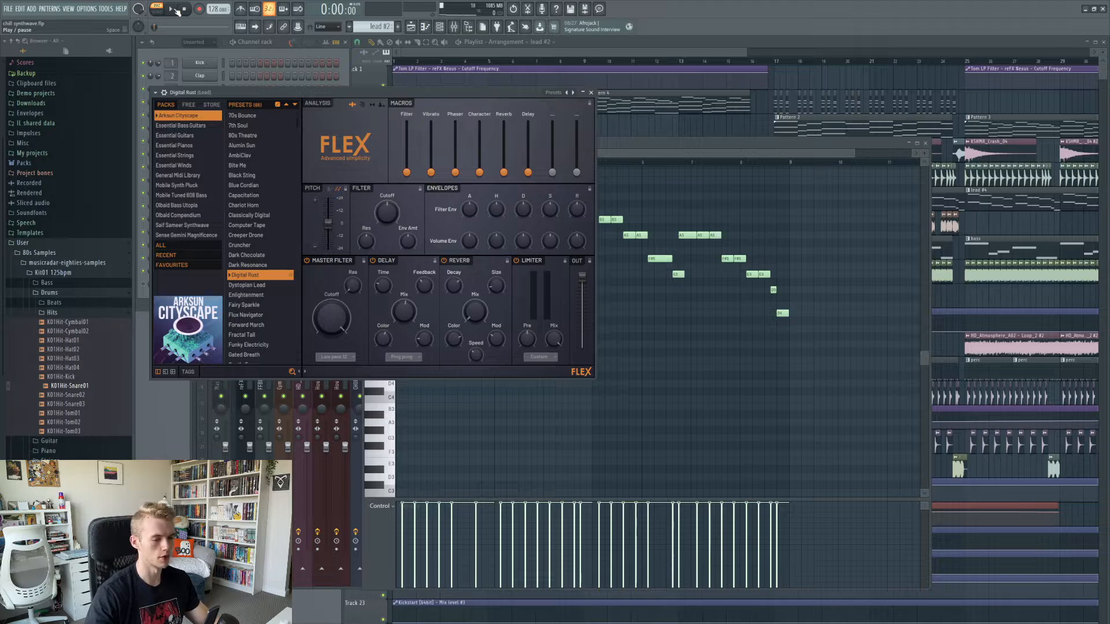
{"action": "left_click", "coordinate": [172, 10]}
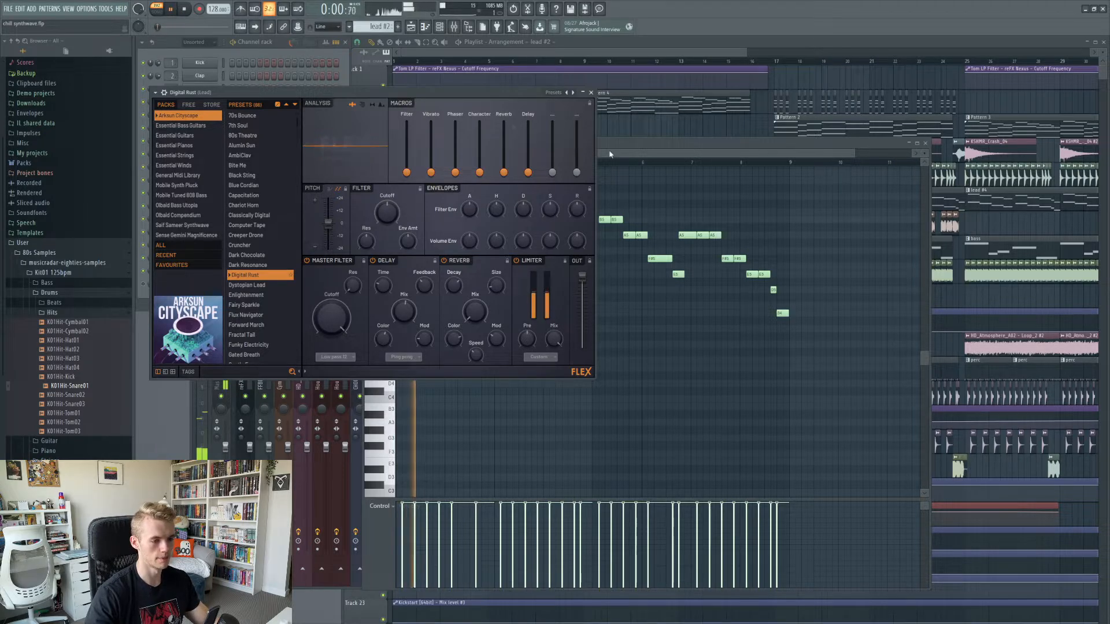
{"action": "left_click", "coordinate": [484, 230]}
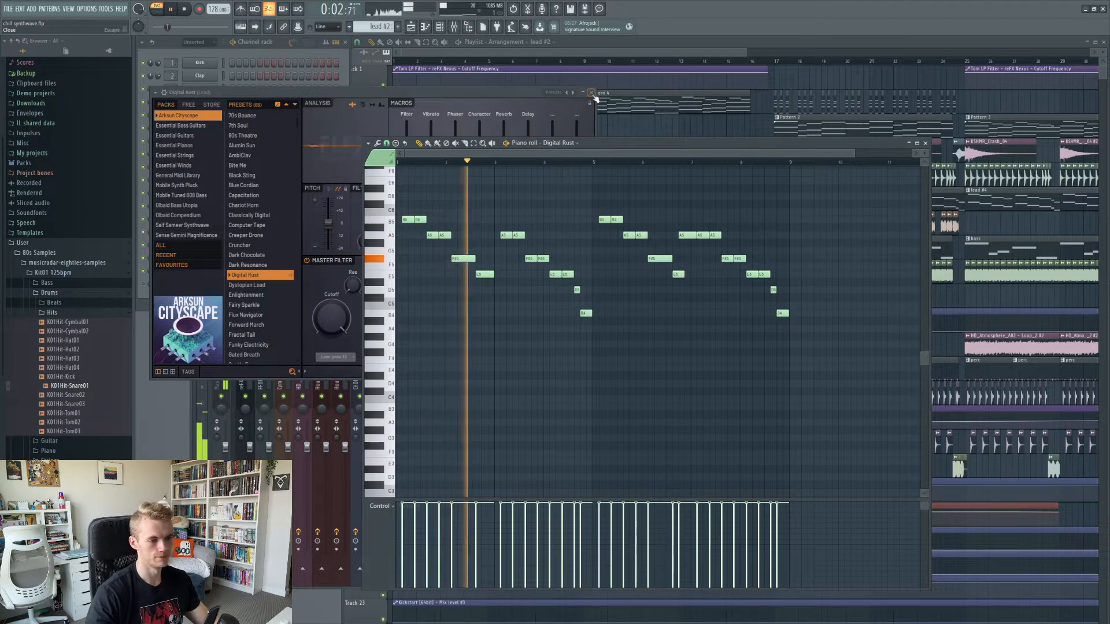
{"action": "left_click", "coordinate": [333, 145]}
{"action": "key", "text": "space"}
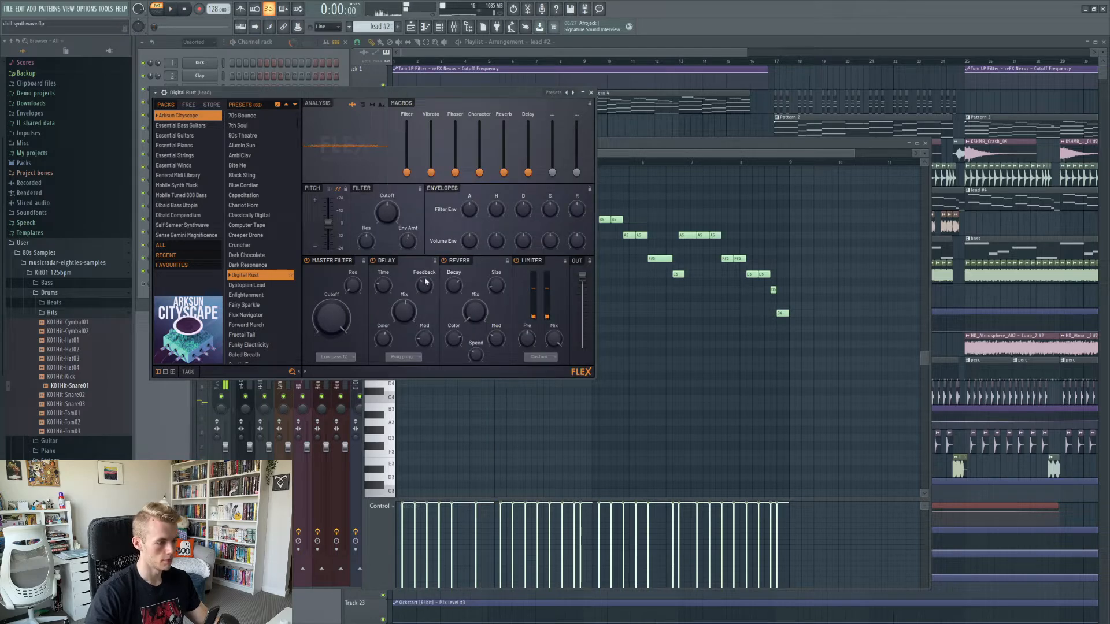
{"action": "left_click", "coordinate": [172, 10]}
{"action": "key", "text": "space"}
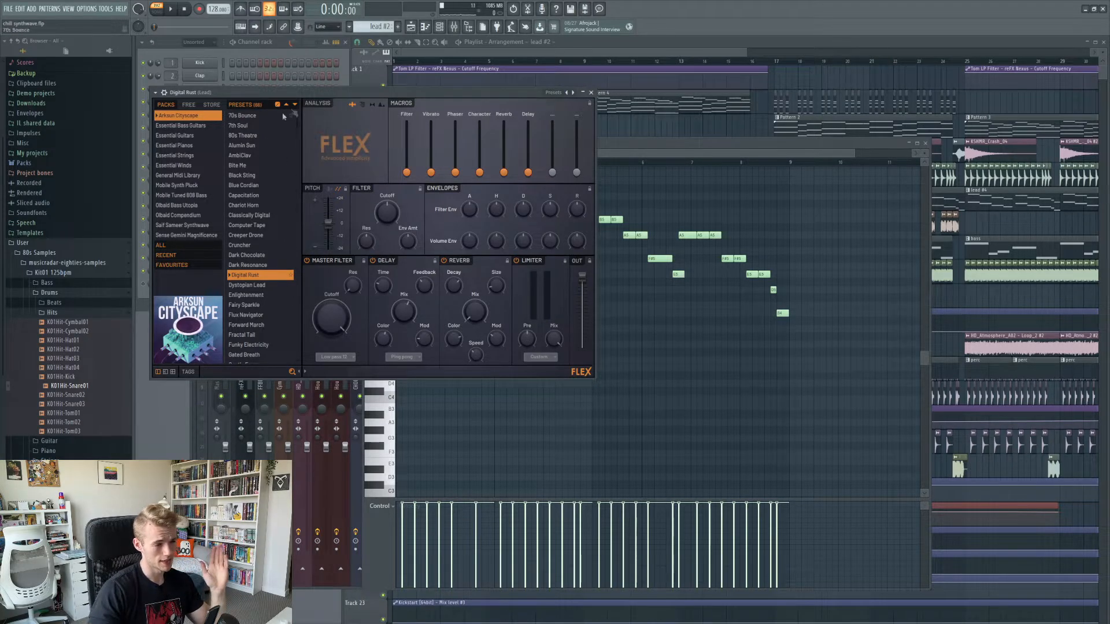
Step: Browse FLEX's free packs and the Saif Sameer Synthwave presets without loading one, and close the plugin
{"action": "left_click_drag", "start_coordinate": [301, 97], "coordinate": [318, 99]}
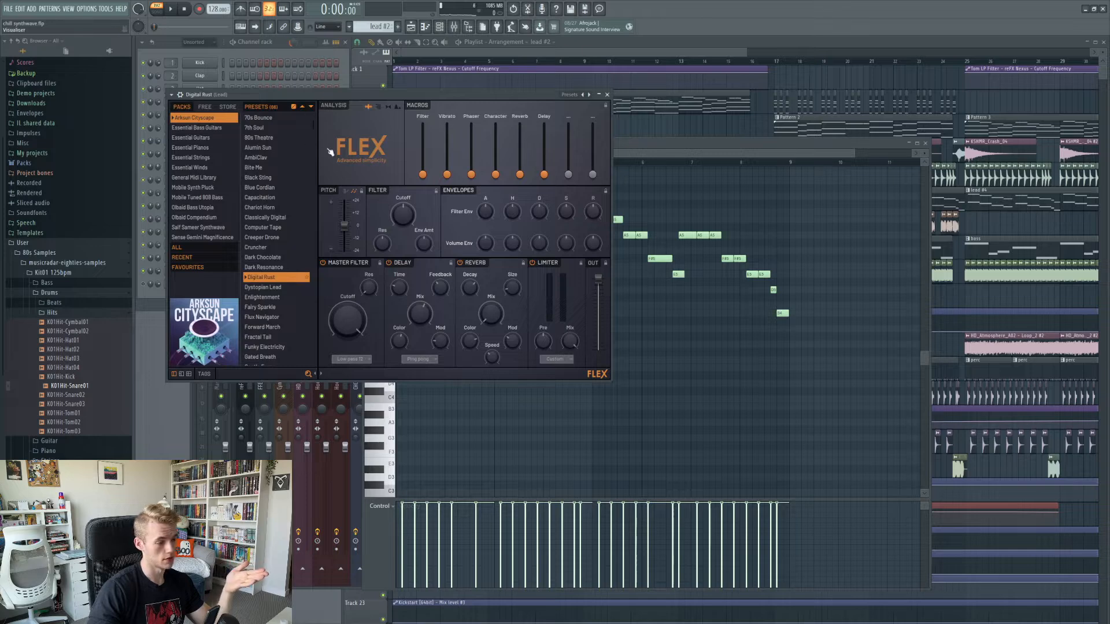
{"action": "left_click", "coordinate": [205, 107]}
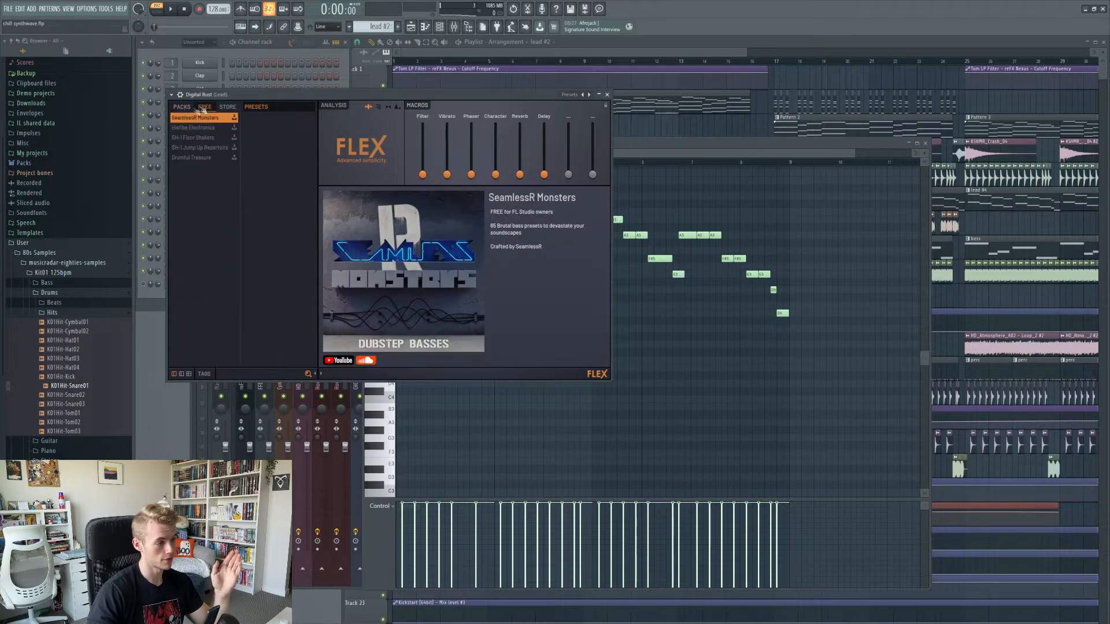
{"action": "left_click", "coordinate": [184, 107]}
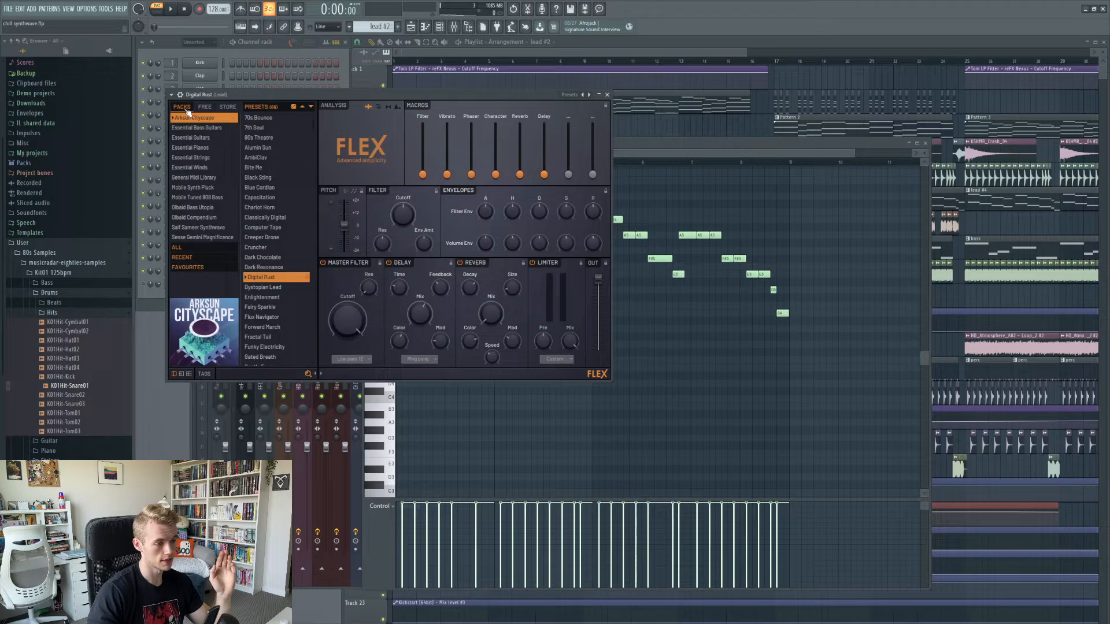
{"action": "left_click", "coordinate": [203, 229]}
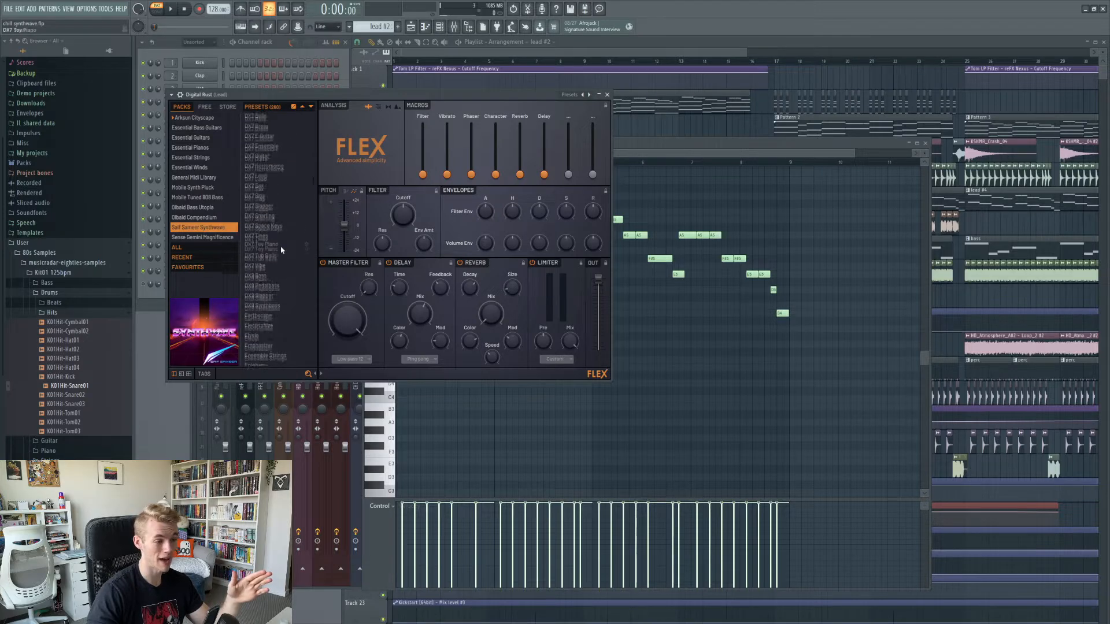
{"action": "scroll", "coordinate": [281, 248], "scroll_direction": "up", "scroll_amount": 10}
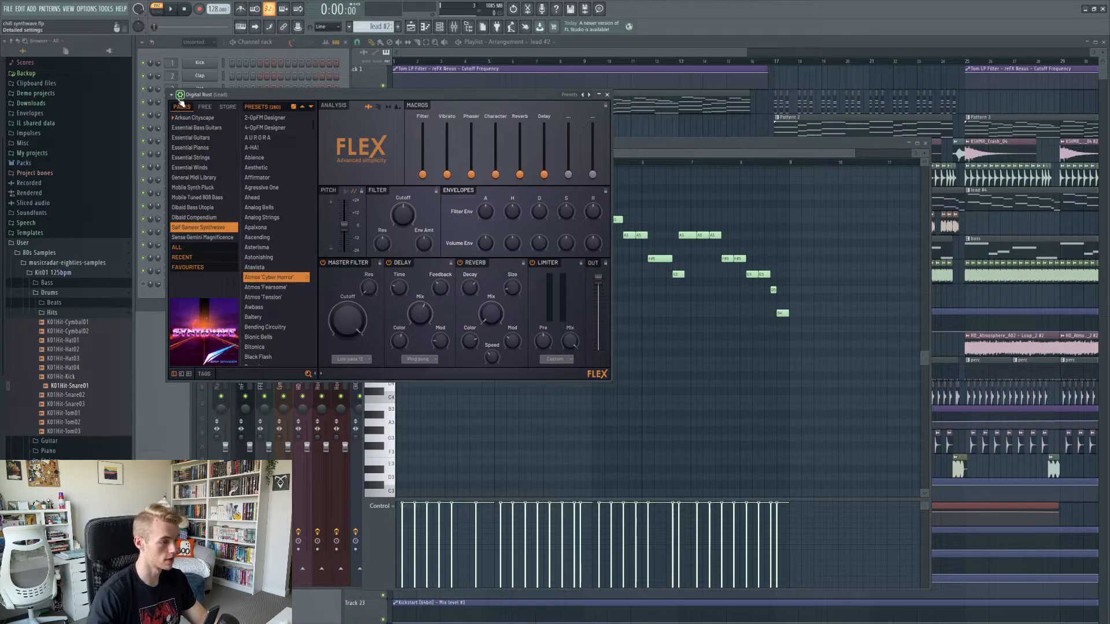
{"action": "left_click", "coordinate": [606, 95]}
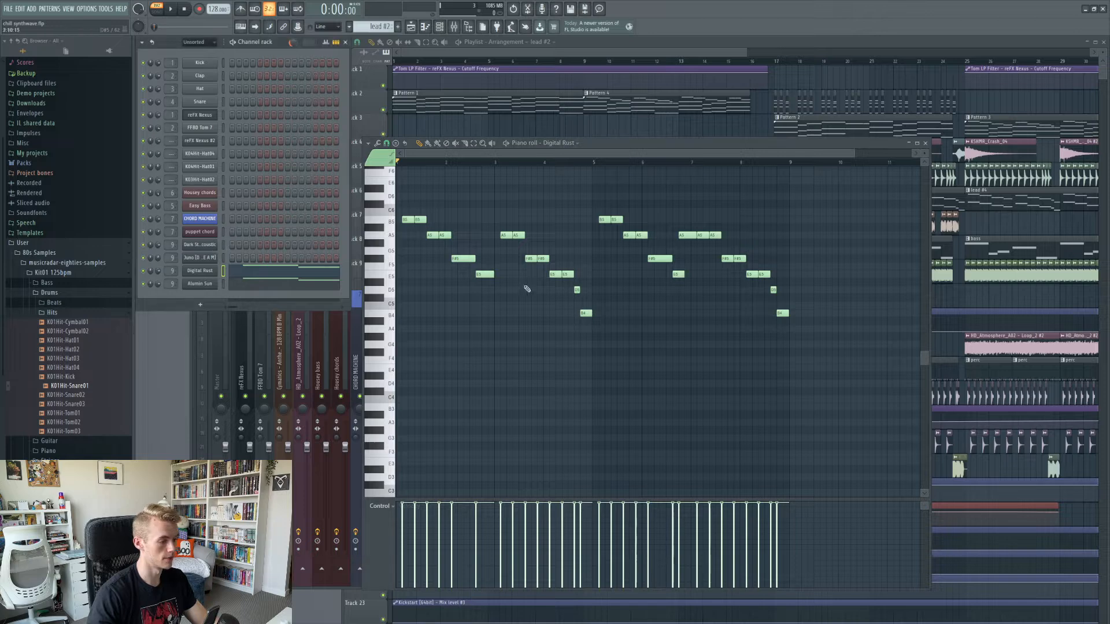
Step: Close the Digital Rust piano roll and reload the chill synthwave.flp project without saving the changes
{"action": "left_click", "coordinate": [925, 142]}
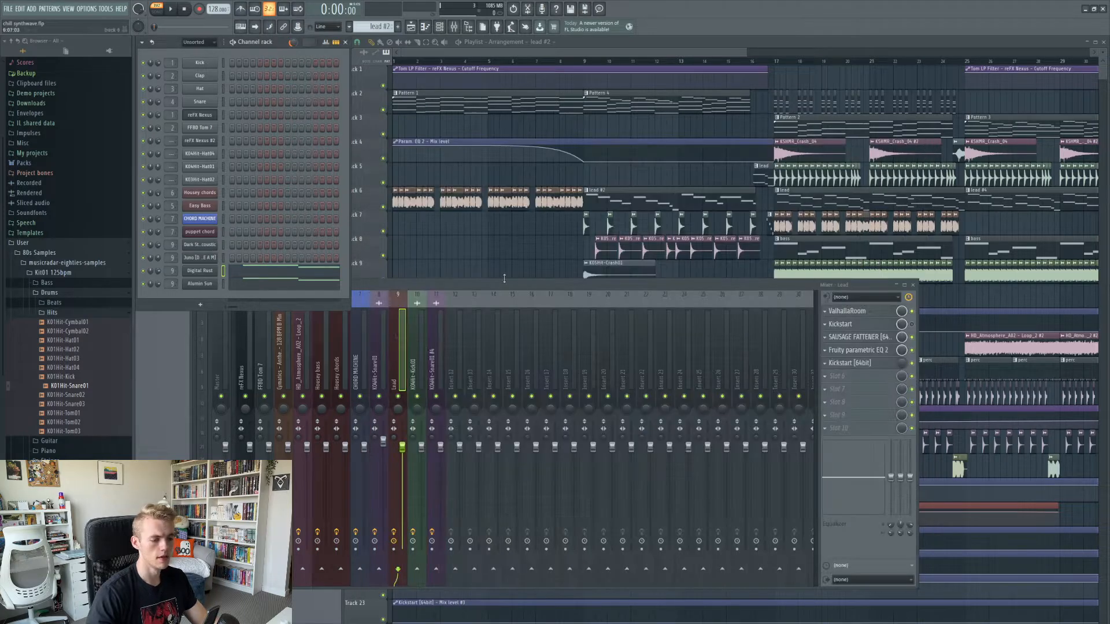
{"action": "left_click", "coordinate": [395, 358]}
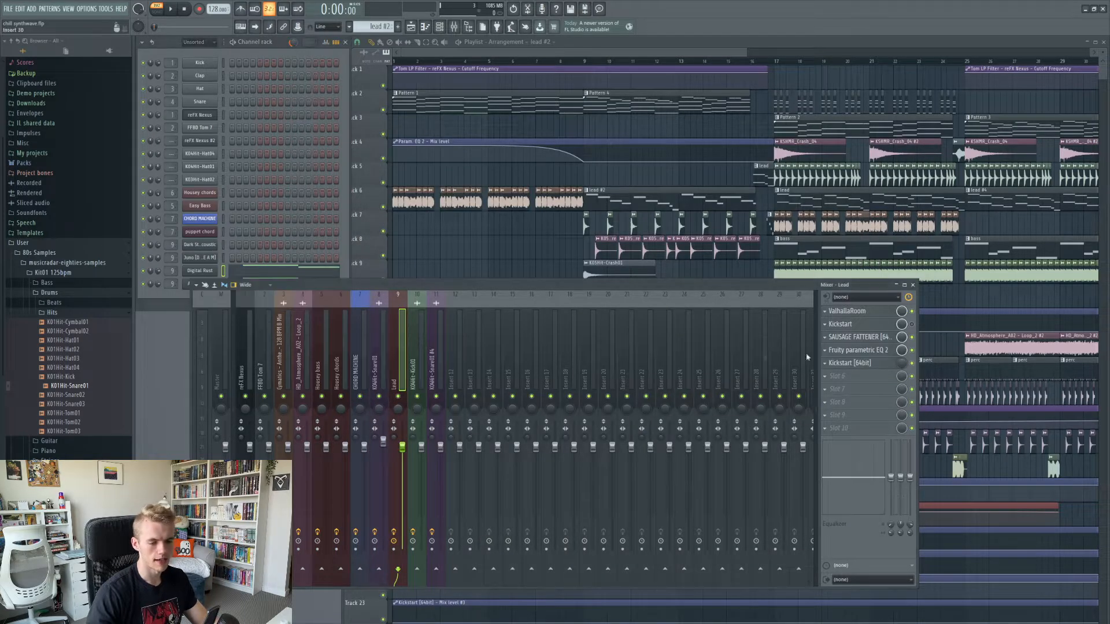
{"action": "left_click", "coordinate": [558, 68]}
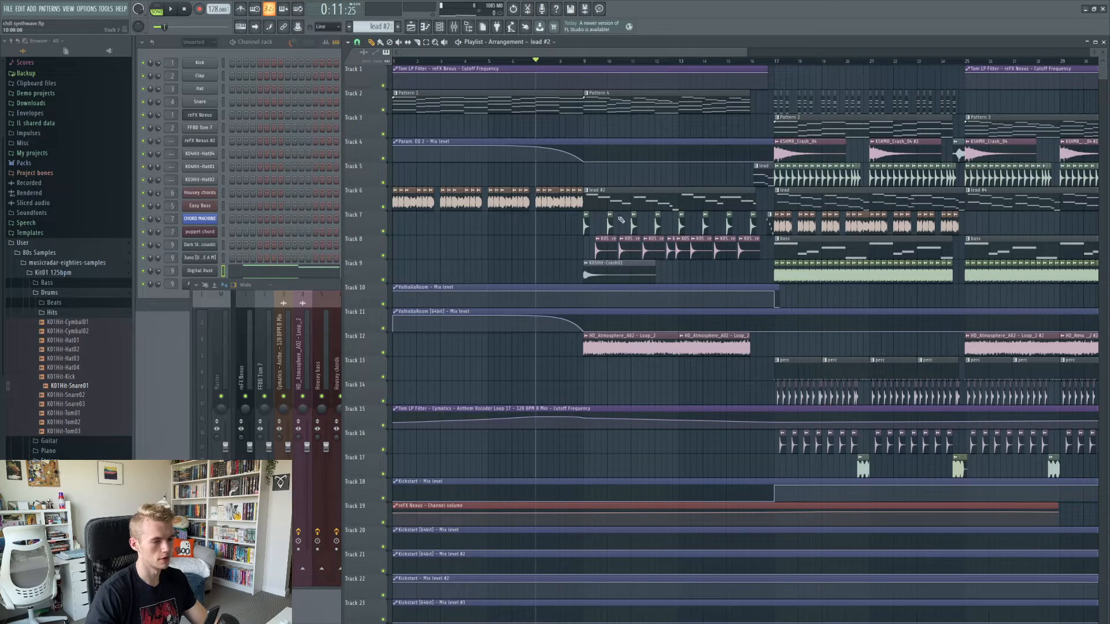
{"action": "left_click", "coordinate": [7, 10]}
{"action": "left_click", "coordinate": [34, 103]}
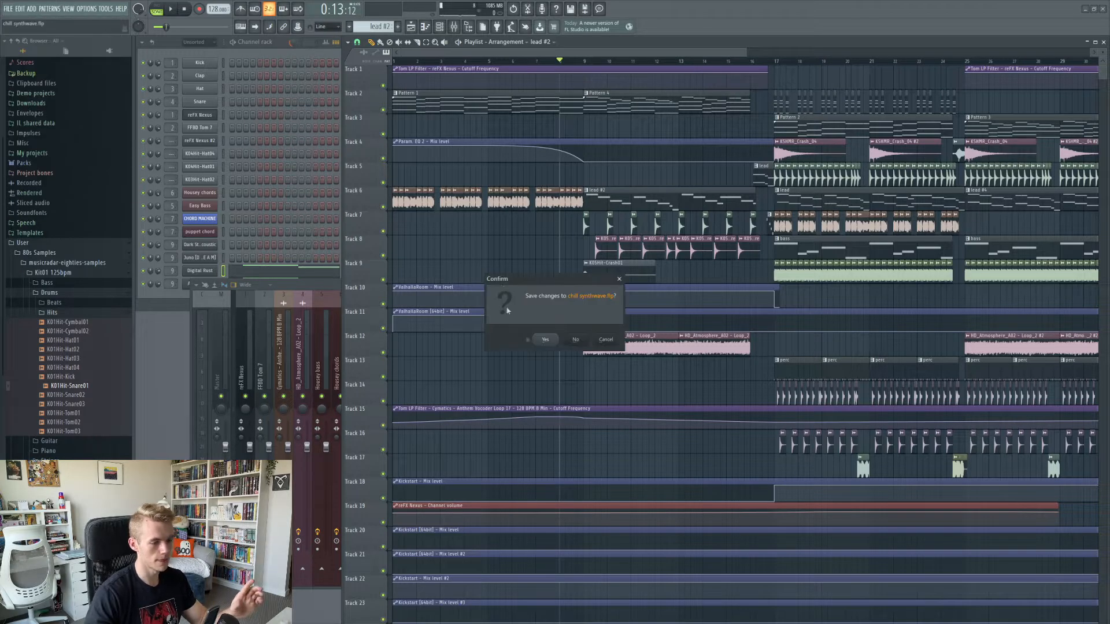
{"action": "left_click", "coordinate": [575, 339]}
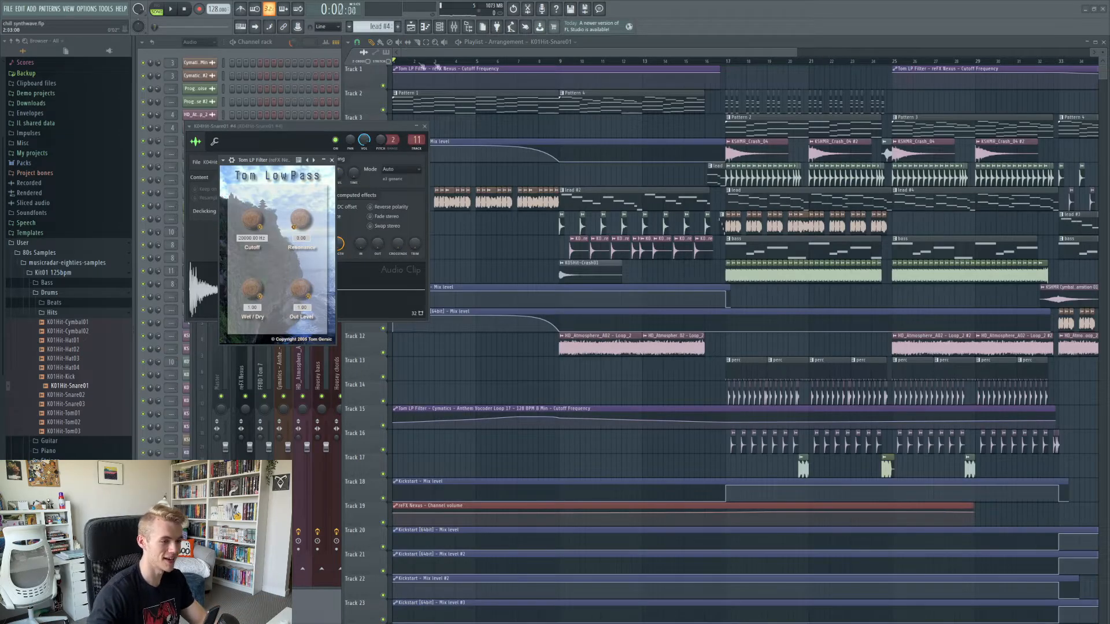
Step: Play the arrangement from just before bar 9 into the section after bar 17, closing the leftover sampler and Tom LowPass windows
{"action": "left_click", "coordinate": [553, 65]}
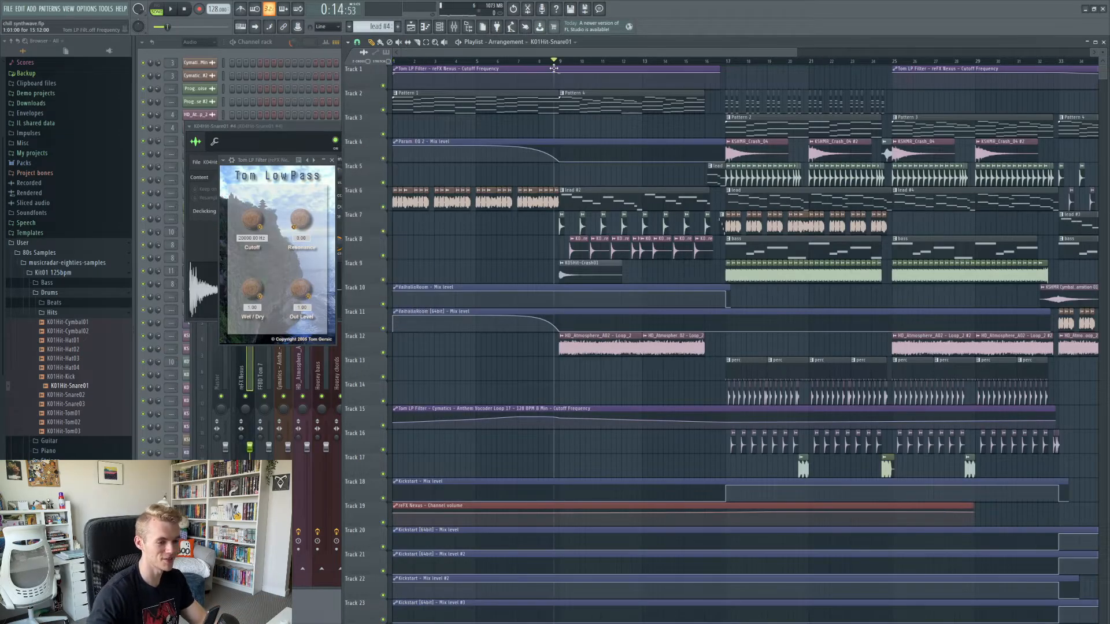
{"action": "key", "text": "space"}
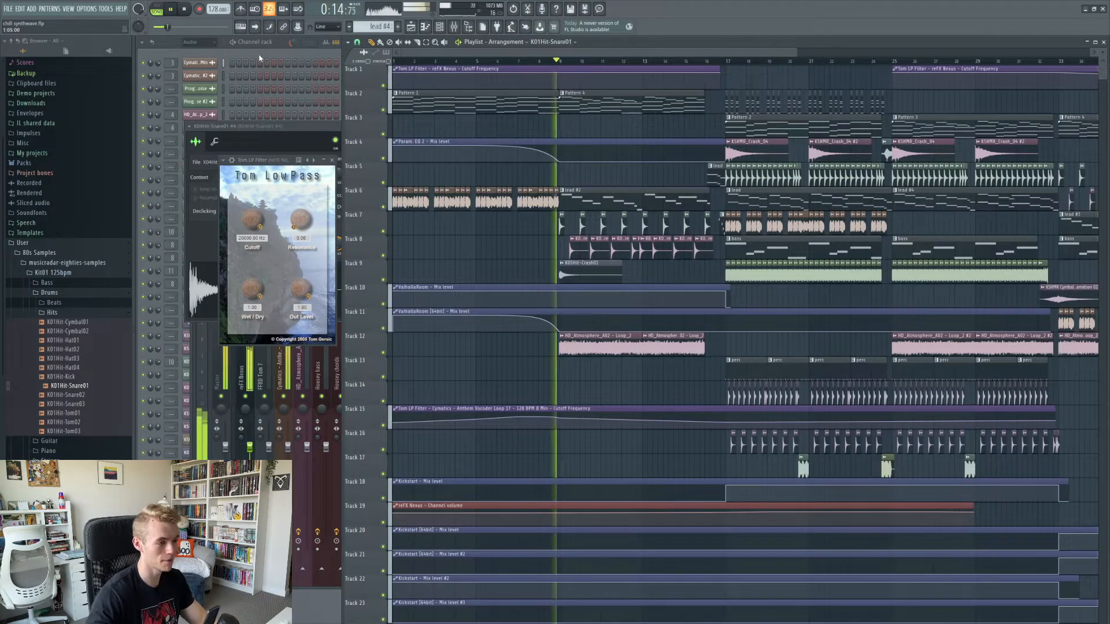
{"action": "left_click", "coordinate": [324, 128]}
{"action": "left_click", "coordinate": [426, 126]}
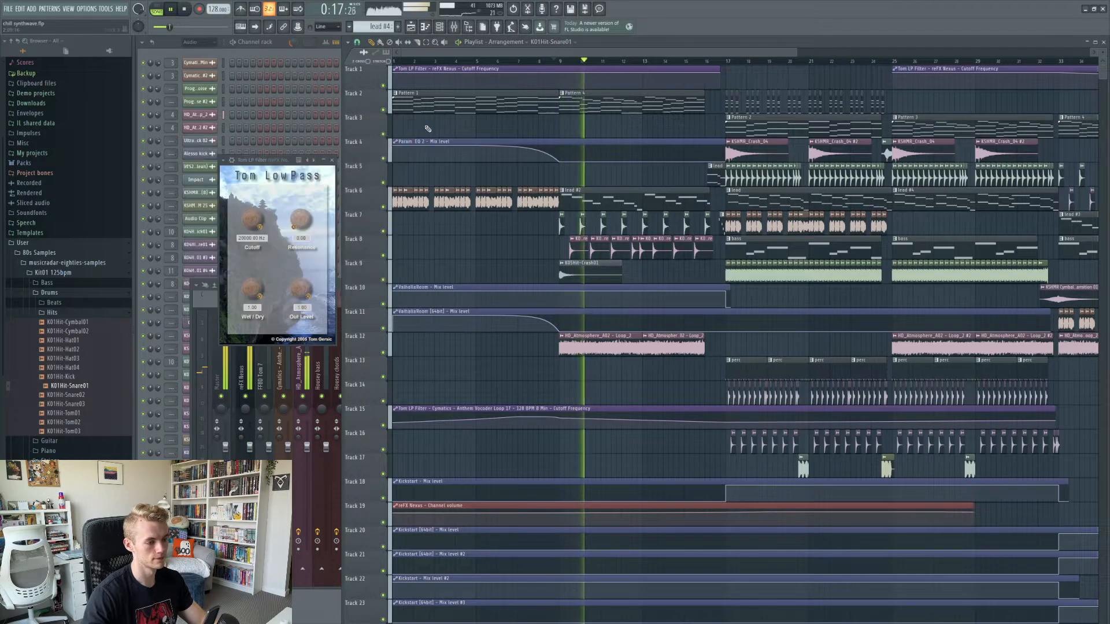
{"action": "left_click", "coordinate": [334, 160]}
{"action": "key", "text": "F9"}
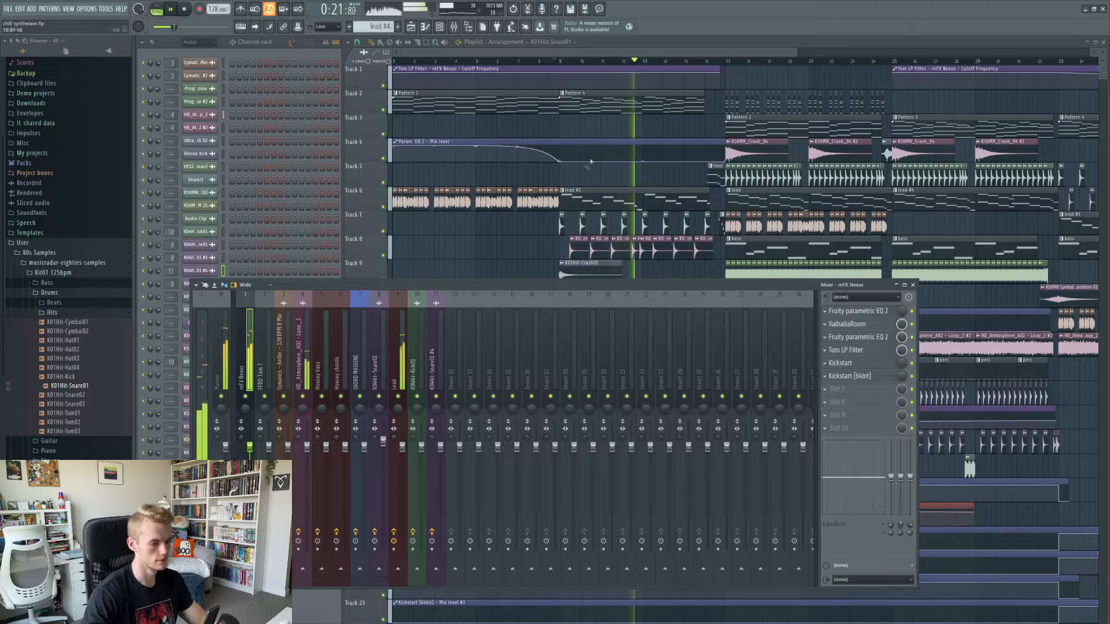
{"action": "middle_click", "coordinate": [699, 254]}
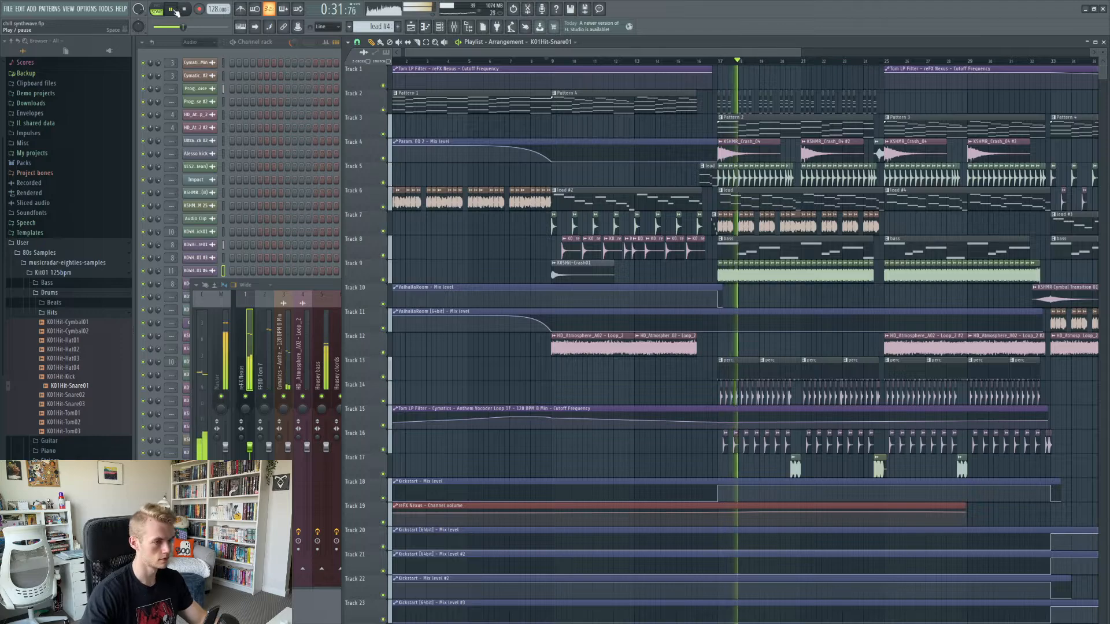
{"action": "key", "text": "space"}
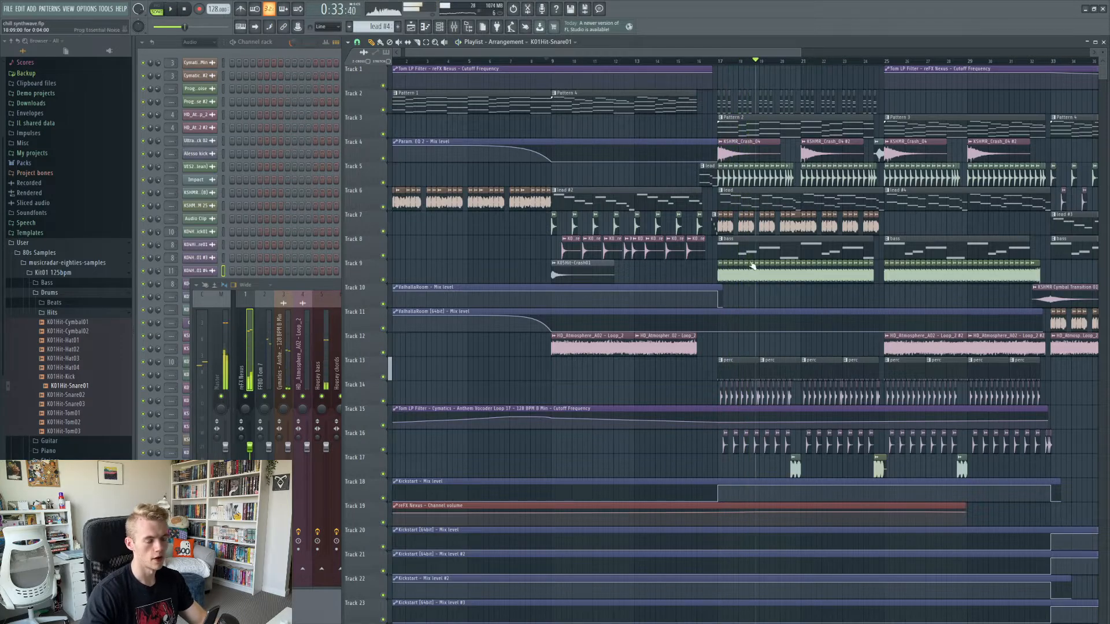
Step: Audition the kick, snare, crash and HD_Atmosphere_A02 loop clips individually around bar 9 of the playlist
{"action": "scroll", "coordinate": [740, 241], "scroll_direction": "up", "scroll_amount": 3}
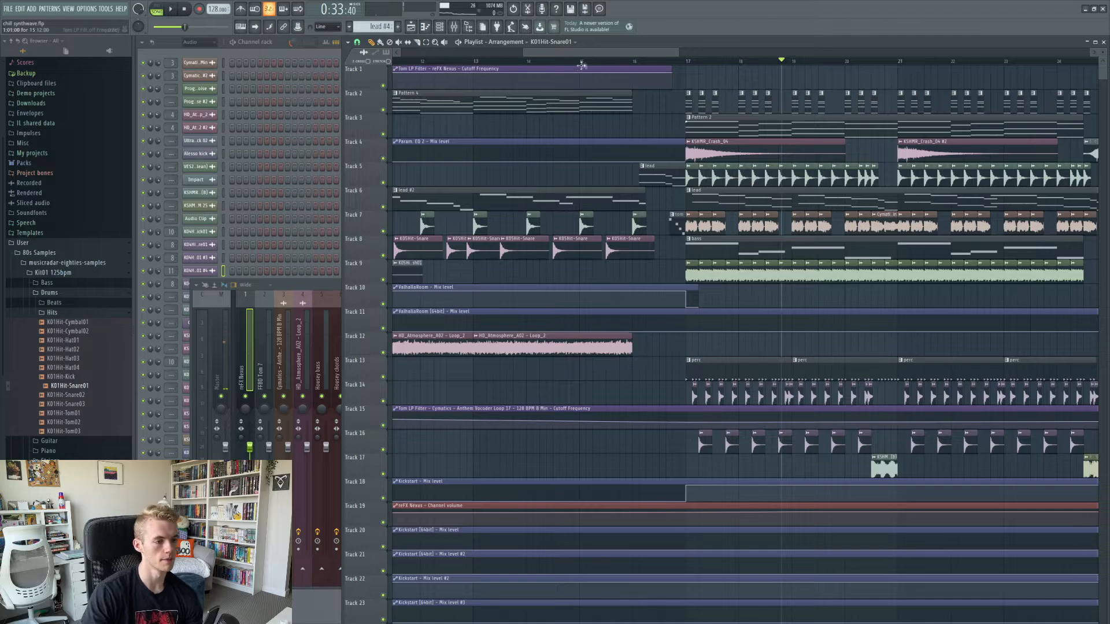
{"action": "left_click_drag", "start_coordinate": [581, 53], "coordinate": [553, 54]}
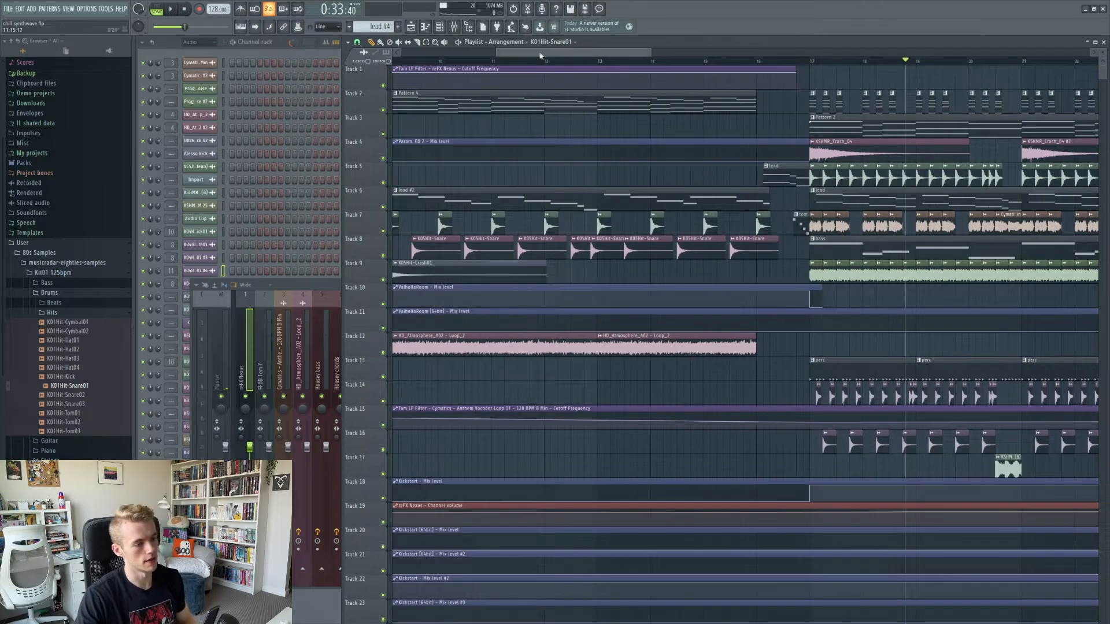
{"action": "left_click_drag", "start_coordinate": [541, 57], "coordinate": [526, 59]}
{"action": "left_click", "coordinate": [444, 42]}
{"action": "scroll", "coordinate": [458, 244], "scroll_direction": "up", "scroll_amount": 5}
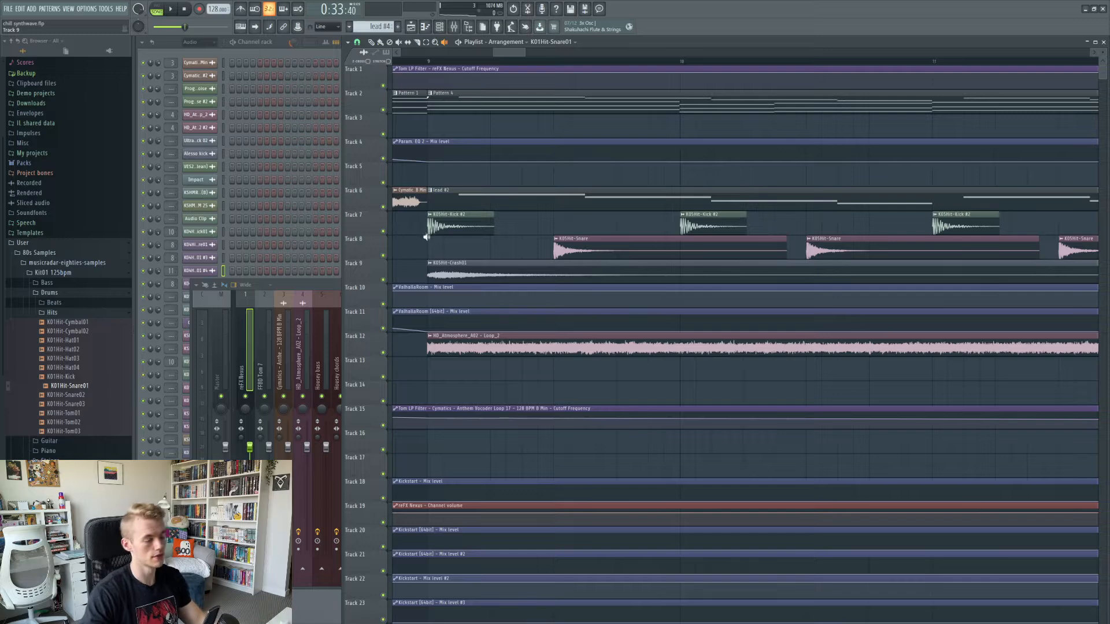
{"action": "scroll", "coordinate": [450, 278], "scroll_direction": "down", "scroll_amount": 2}
{"action": "left_click", "coordinate": [439, 223]}
{"action": "left_click", "coordinate": [508, 250]}
{"action": "left_click", "coordinate": [440, 272]}
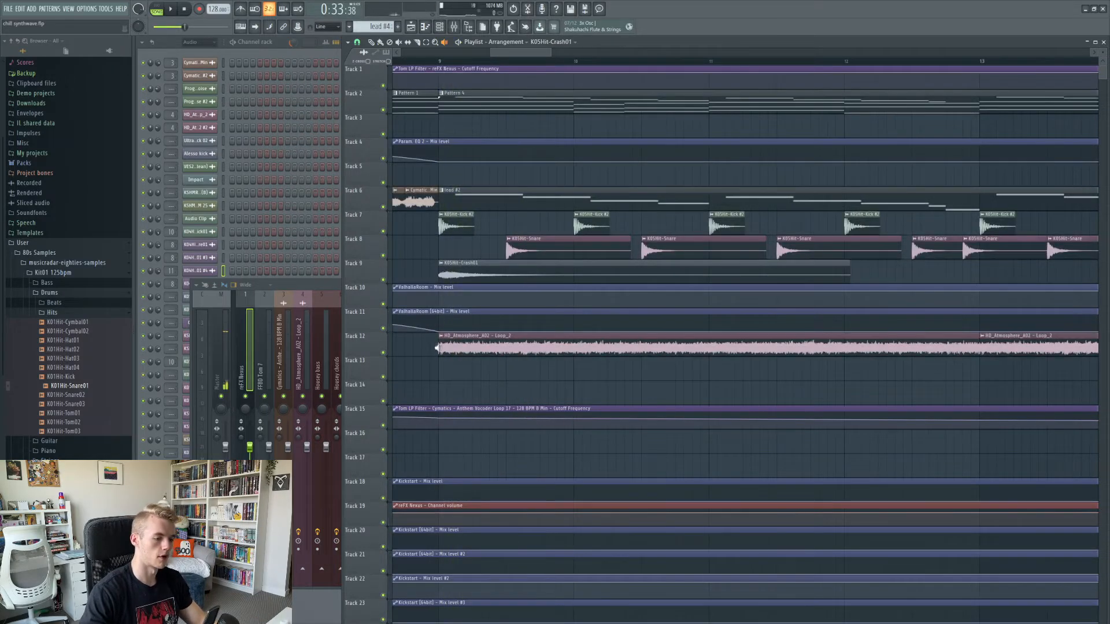
{"action": "left_click", "coordinate": [437, 348]}
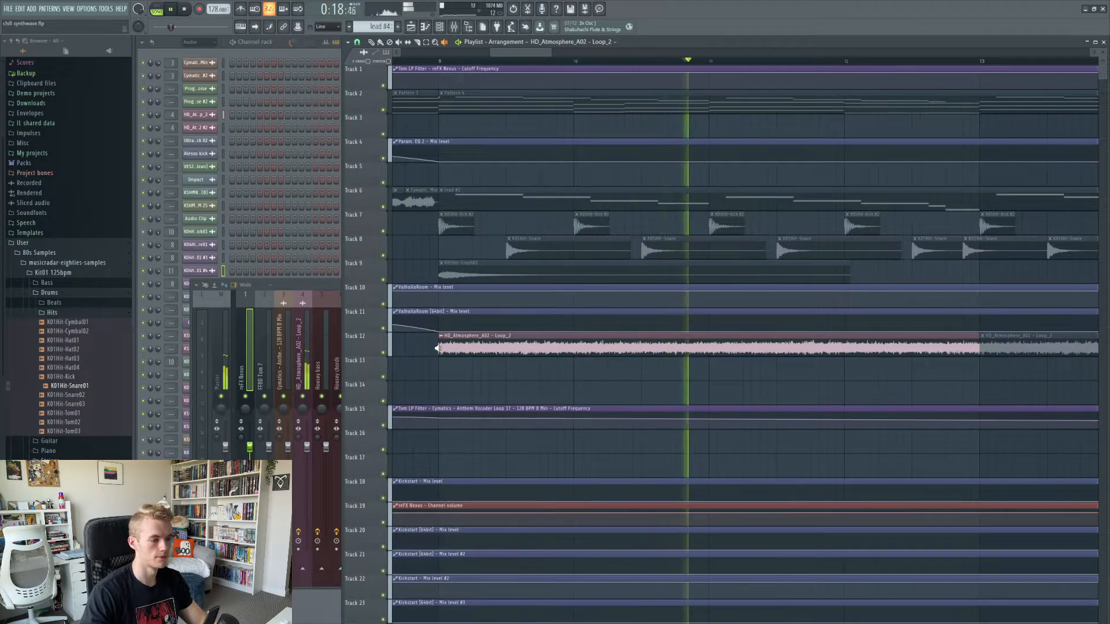
Step: Select the lead pattern that starts just before bar 17 on Track 5 and play it on its own in pattern mode
{"action": "scroll", "coordinate": [543, 319], "scroll_direction": "down", "scroll_amount": 3}
{"action": "left_click_drag", "start_coordinate": [516, 59], "coordinate": [541, 55]}
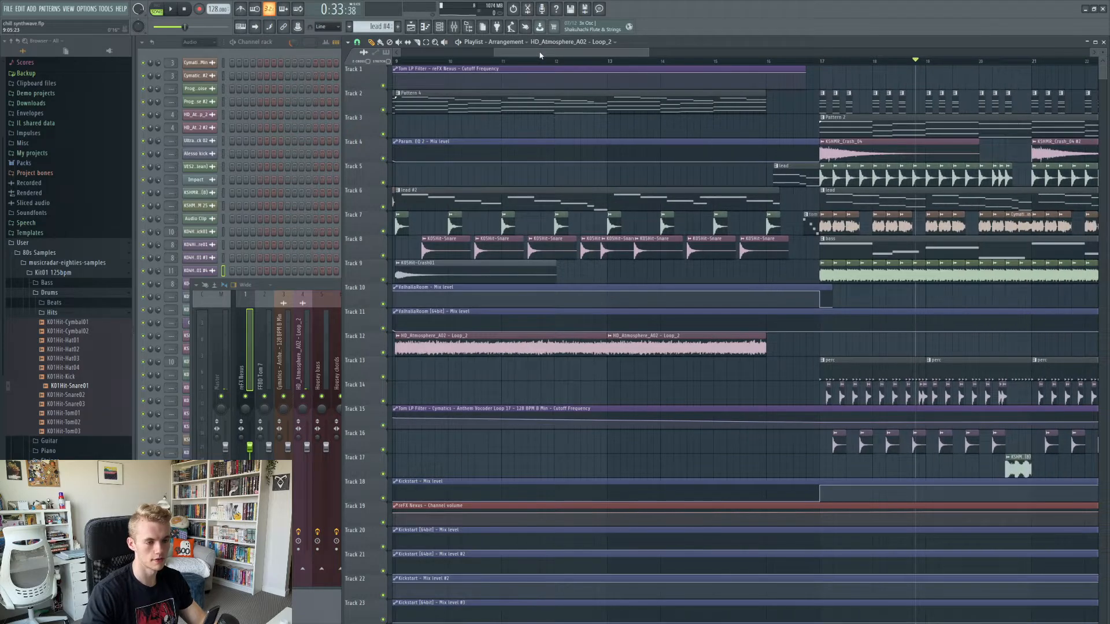
{"action": "left_click", "coordinate": [753, 61]}
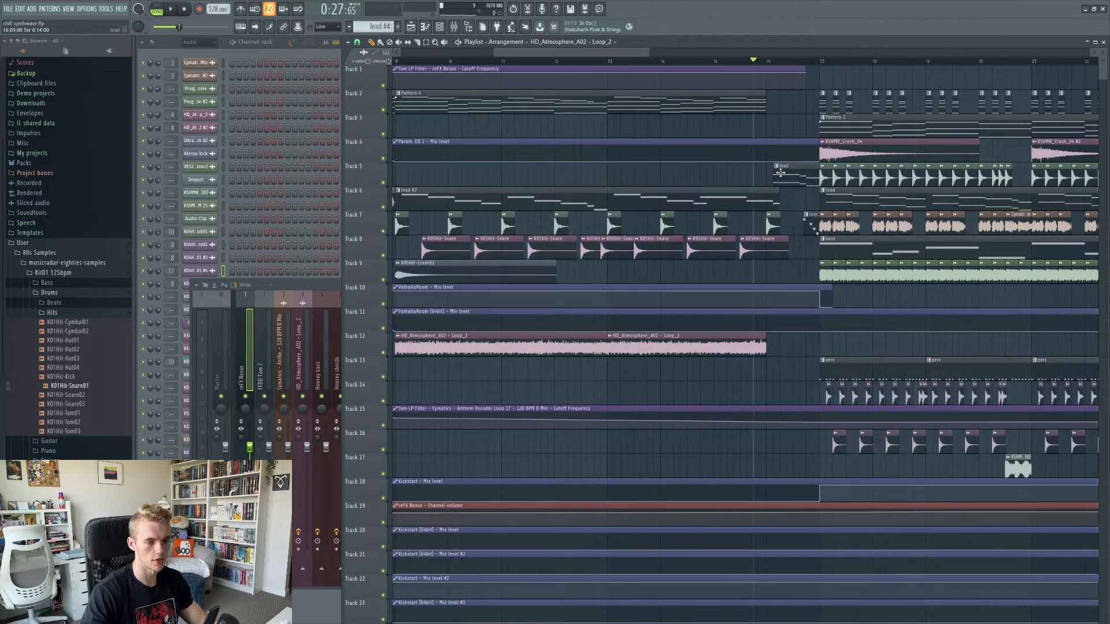
{"action": "left_click", "coordinate": [781, 171]}
{"action": "scroll", "coordinate": [767, 216], "scroll_direction": "down", "scroll_amount": 3}
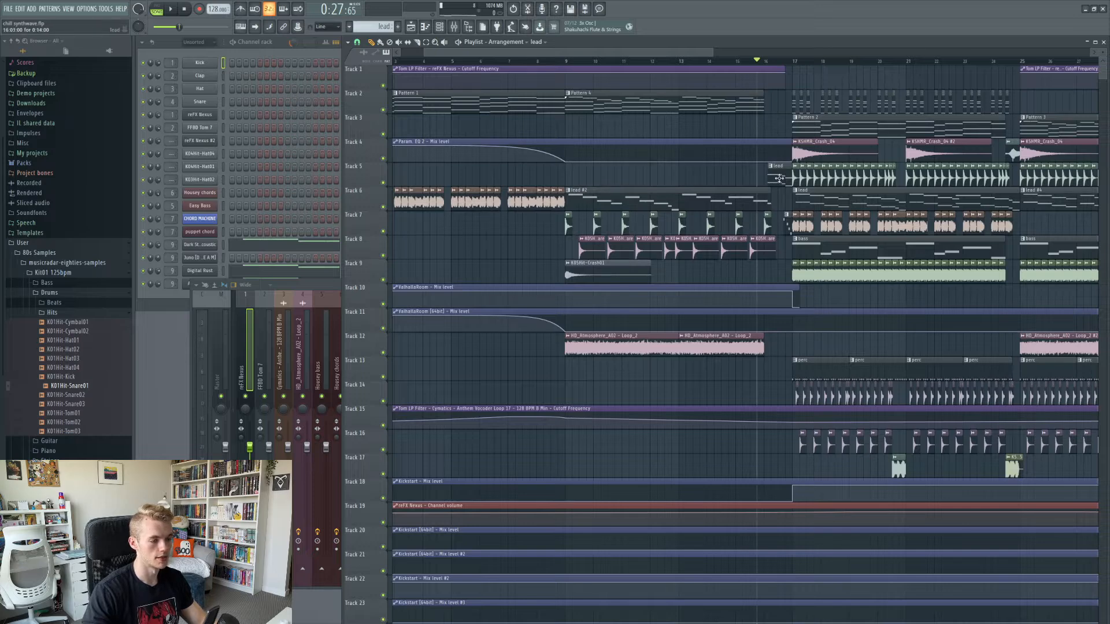
{"action": "left_click", "coordinate": [170, 308]}
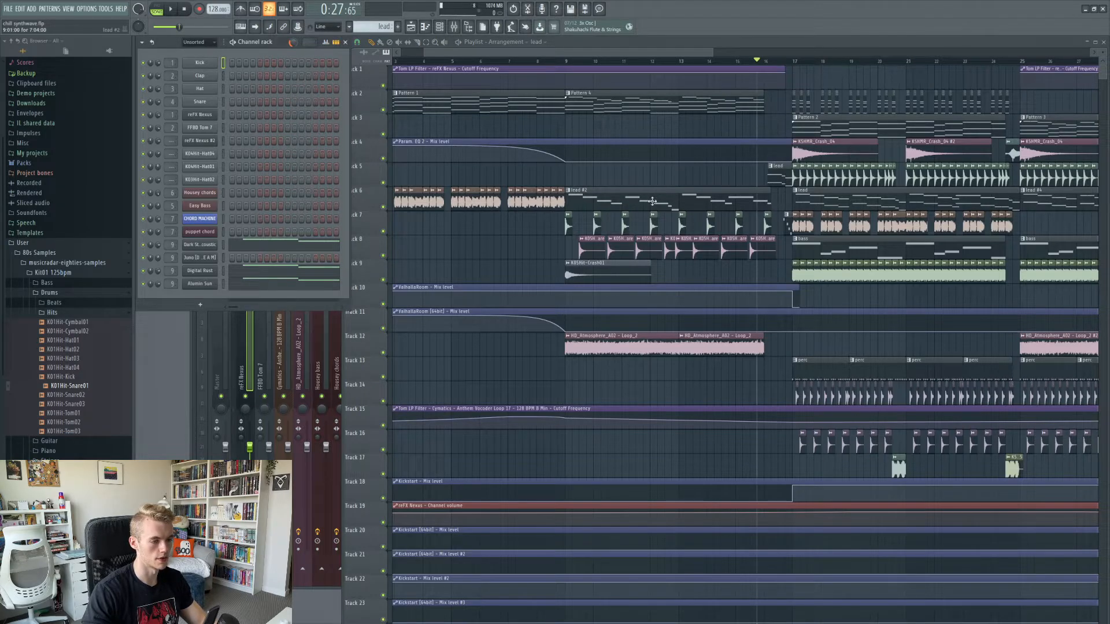
{"action": "left_click", "coordinate": [652, 200]}
{"action": "left_click", "coordinate": [785, 176]}
{"action": "left_click", "coordinate": [156, 8]}
{"action": "left_click", "coordinate": [172, 8]}
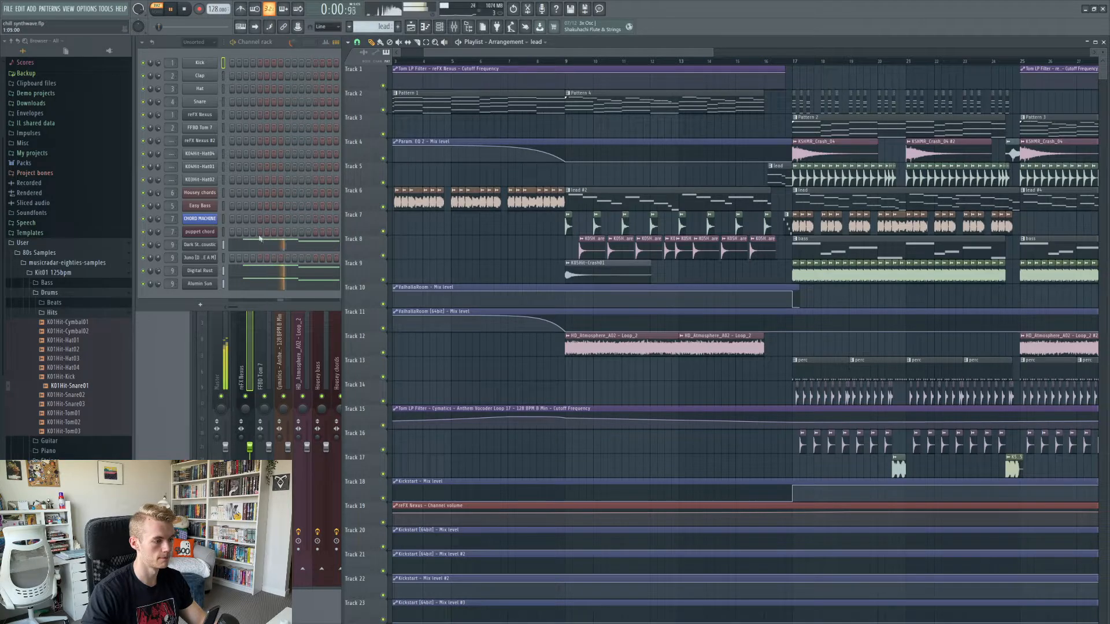
Step: Examine the lead pattern's Dark Star Acoustic notes in the piano roll, and audition the lead #4 pattern
{"action": "left_click", "coordinate": [140, 272]}
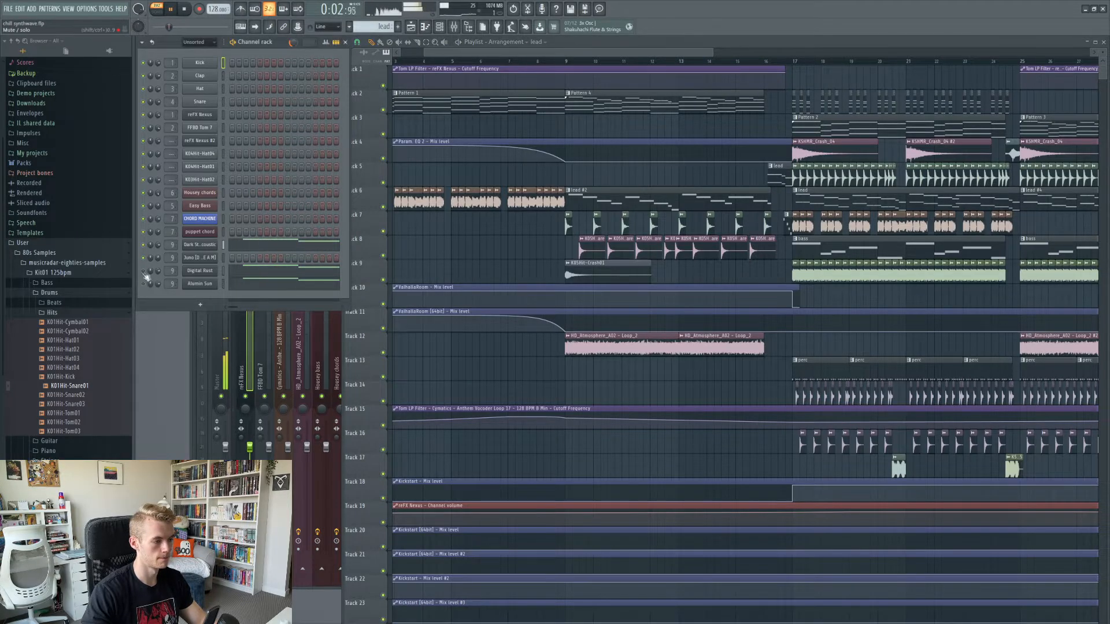
{"action": "left_click", "coordinate": [249, 247]}
{"action": "scroll", "coordinate": [541, 316], "scroll_direction": "up", "scroll_amount": 3}
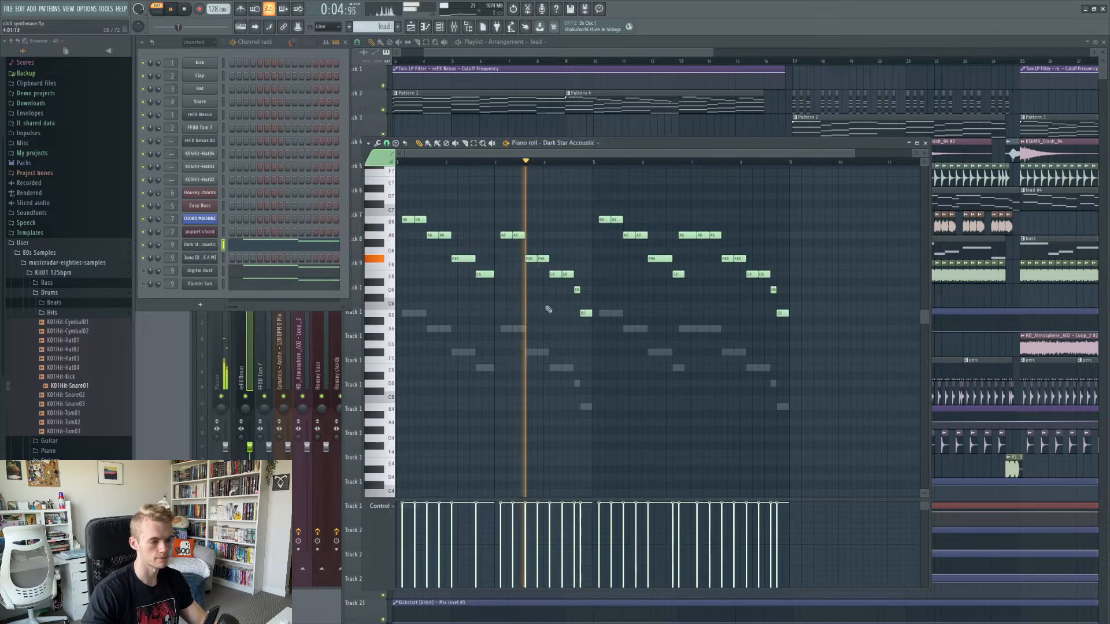
{"action": "key", "text": "space"}
{"action": "left_click", "coordinate": [925, 143]}
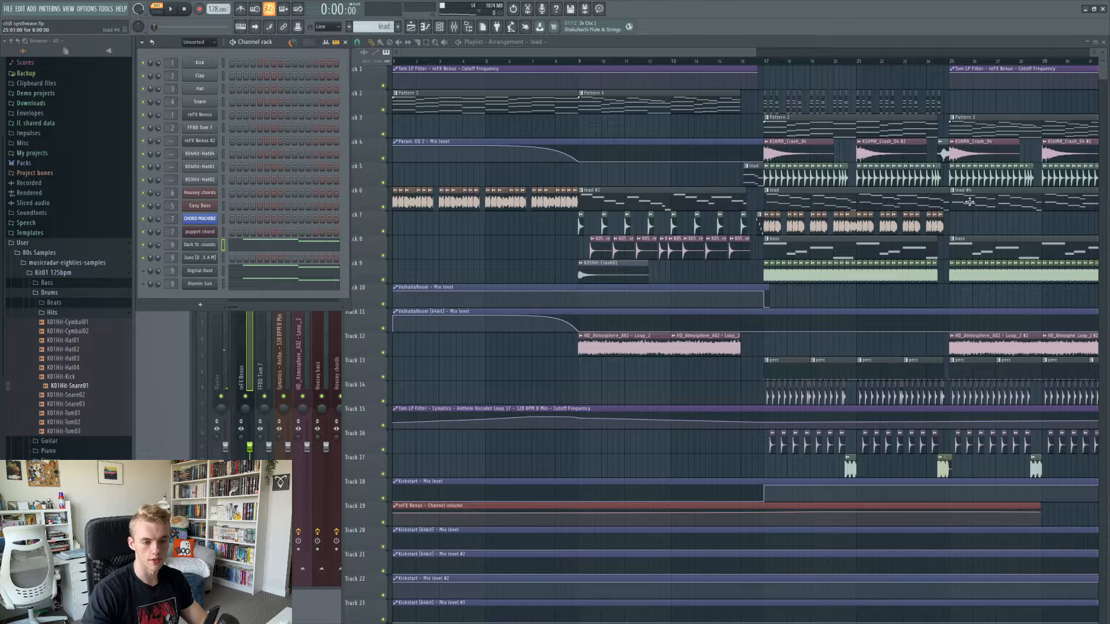
{"action": "left_click", "coordinate": [143, 246]}
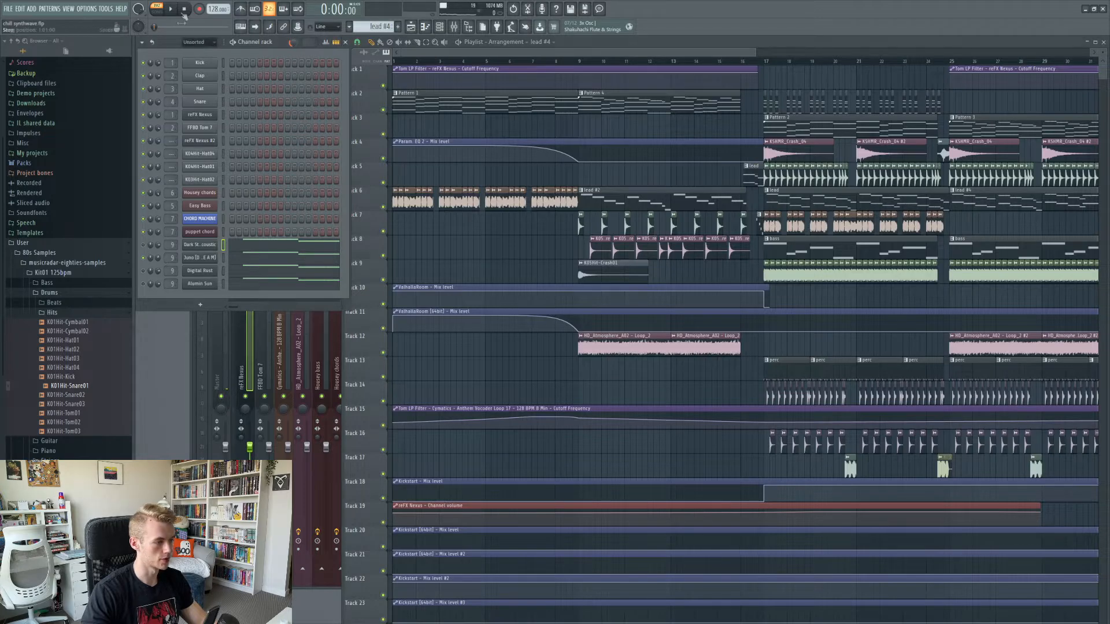
{"action": "left_click", "coordinate": [170, 9]}
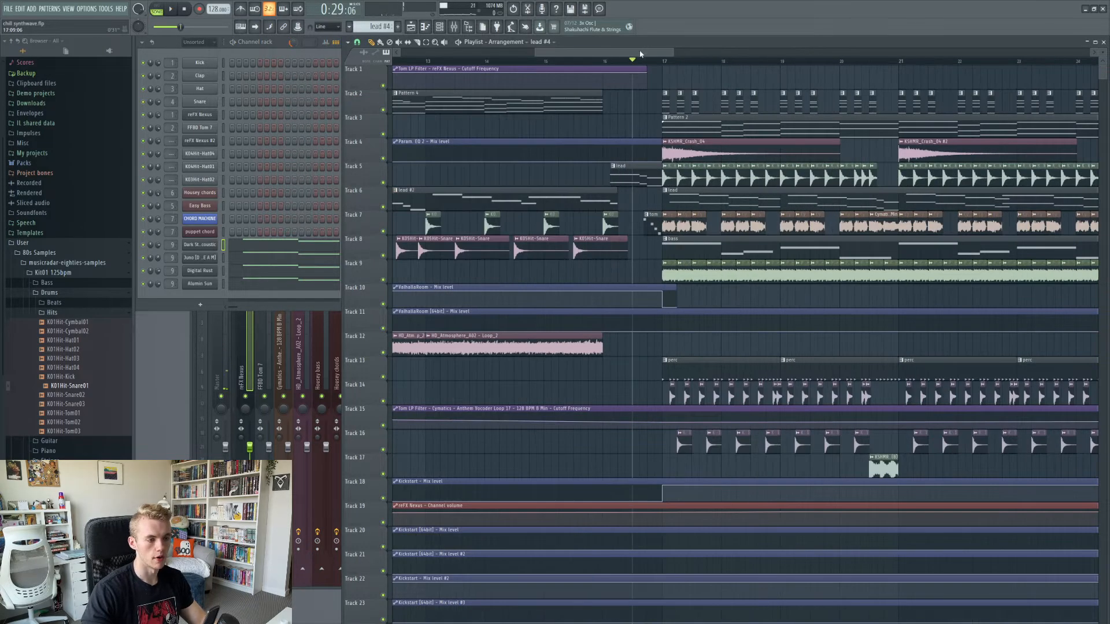
Step: Play Pattern 2 on its own and examine its reFX Nexus chord notes in the piano roll
{"action": "left_click_drag", "start_coordinate": [640, 54], "coordinate": [658, 54]}
{"action": "left_click", "coordinate": [613, 124]}
{"action": "left_click", "coordinate": [157, 10]}
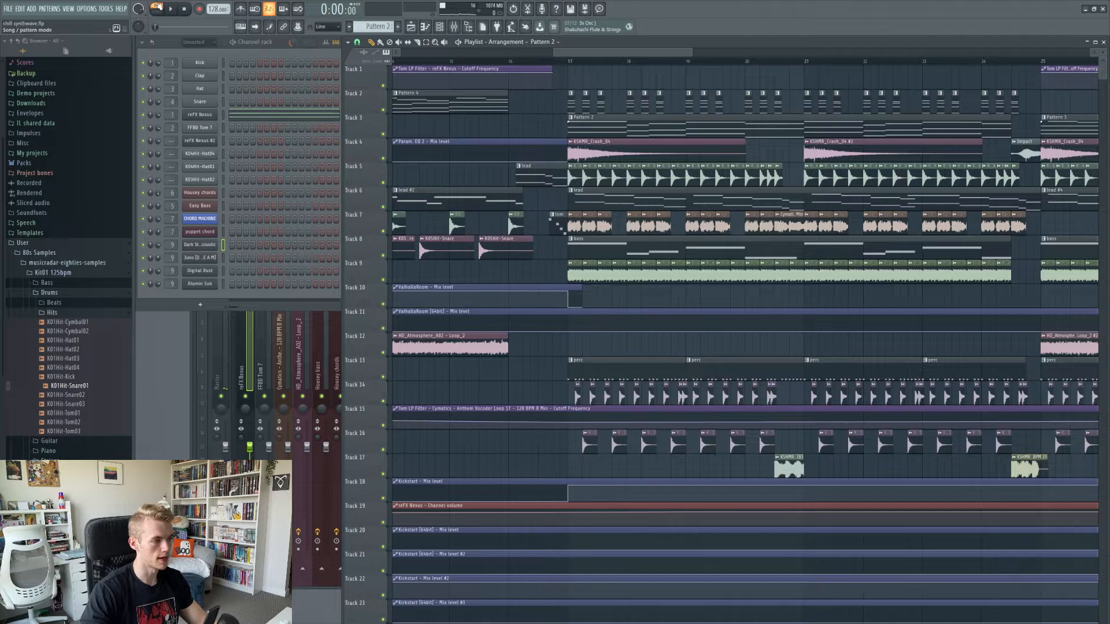
{"action": "key", "text": "space"}
{"action": "left_click", "coordinate": [304, 117]}
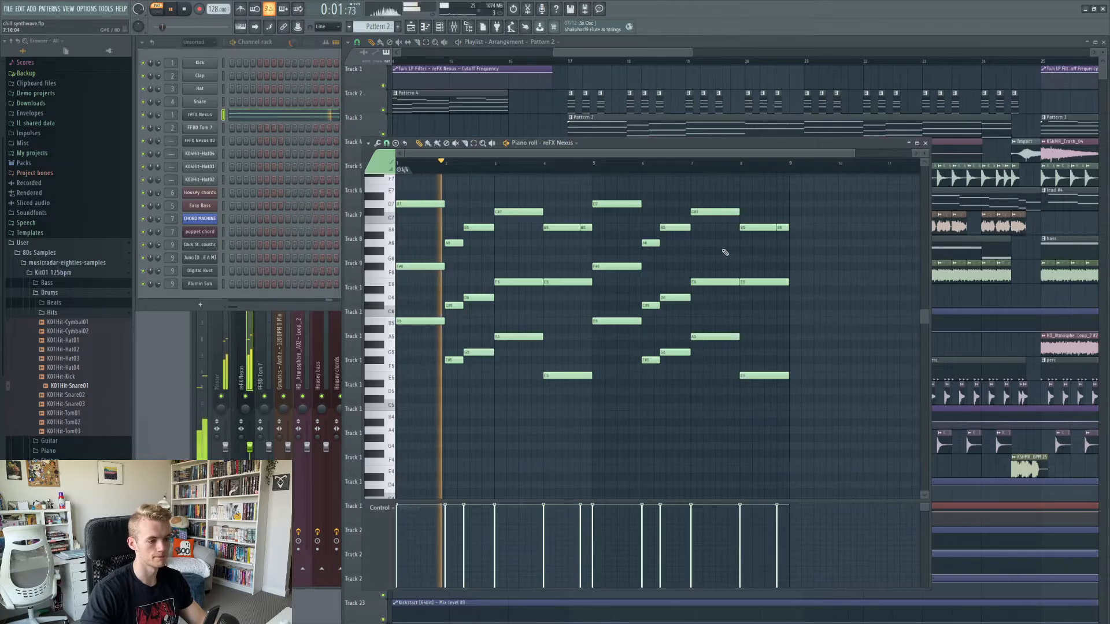
{"action": "left_click", "coordinate": [925, 143]}
{"action": "key", "text": "space"}
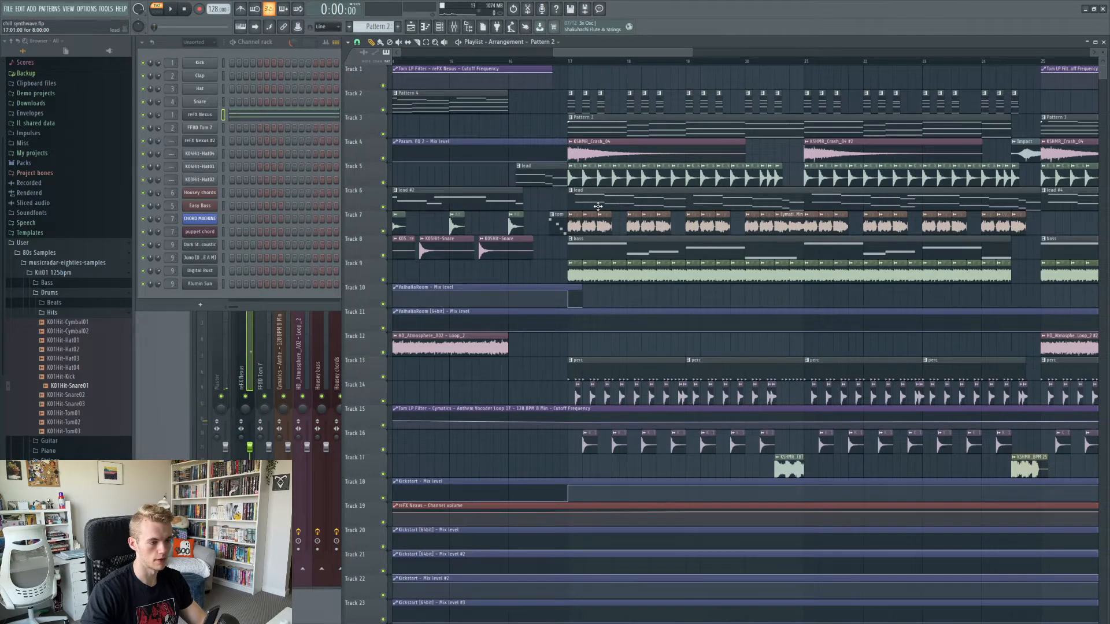
Step: Inspect the effect chains on the reFX Nexus, snare and tom mixer tracks, and return to the playlist
{"action": "scroll", "coordinate": [598, 206], "scroll_direction": "down", "scroll_amount": 3}
{"action": "scroll", "coordinate": [598, 207], "scroll_direction": "up", "scroll_amount": 3}
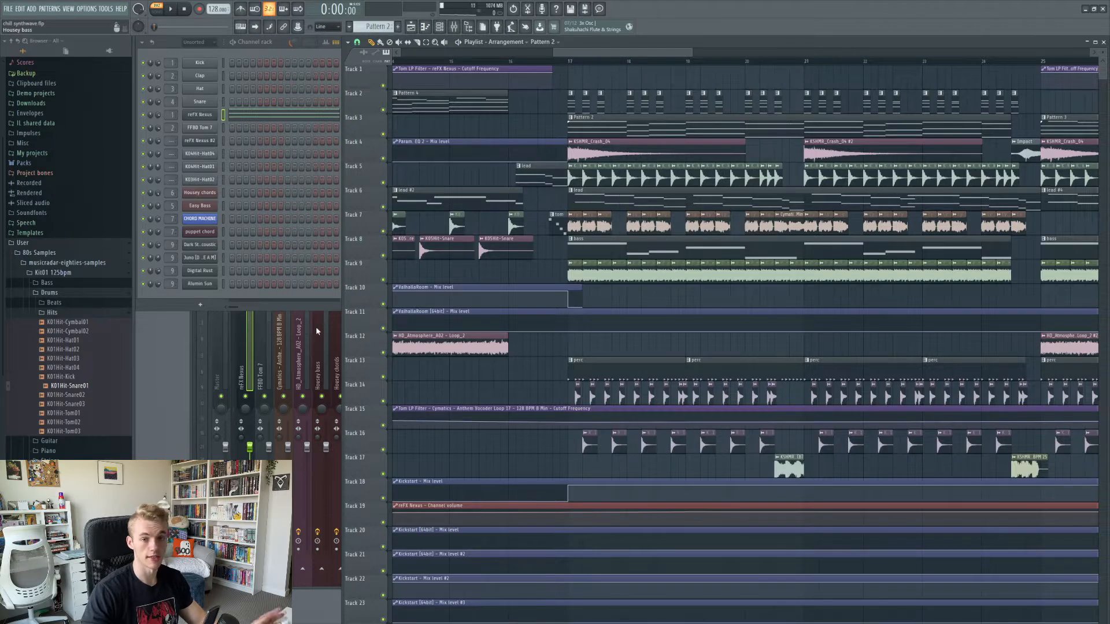
{"action": "left_click", "coordinate": [242, 359]}
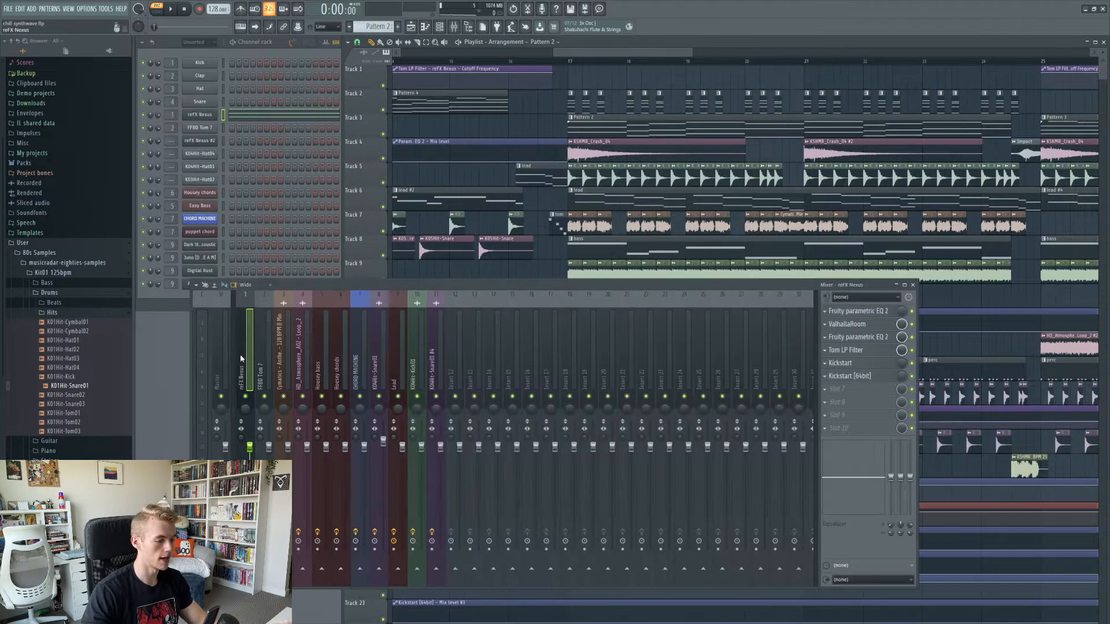
{"action": "right_click", "coordinate": [449, 357]}
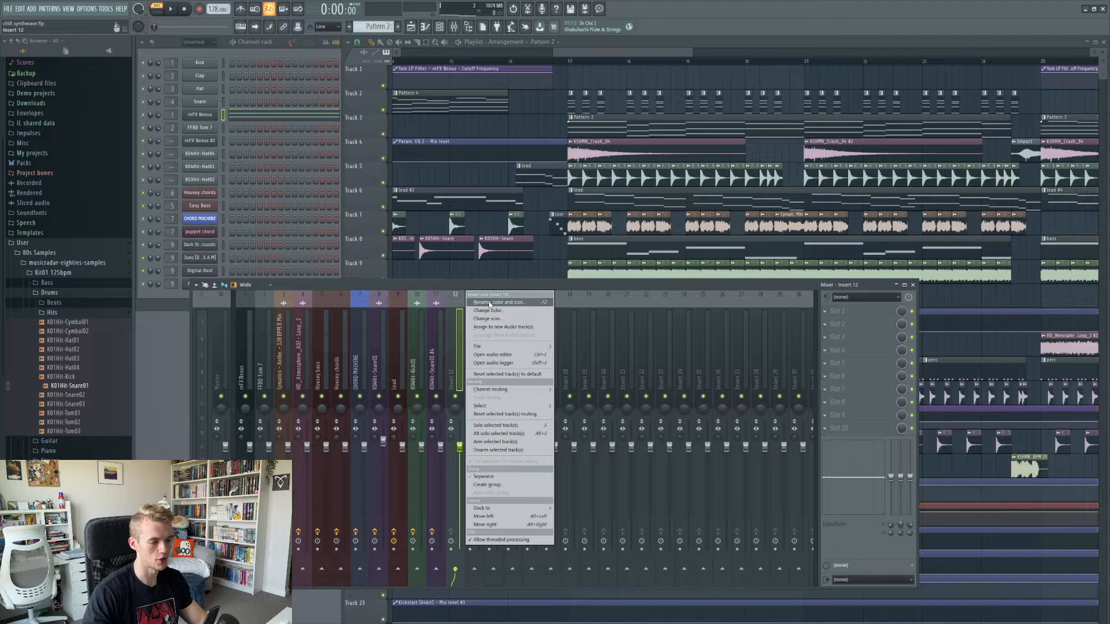
{"action": "left_click", "coordinate": [438, 357]}
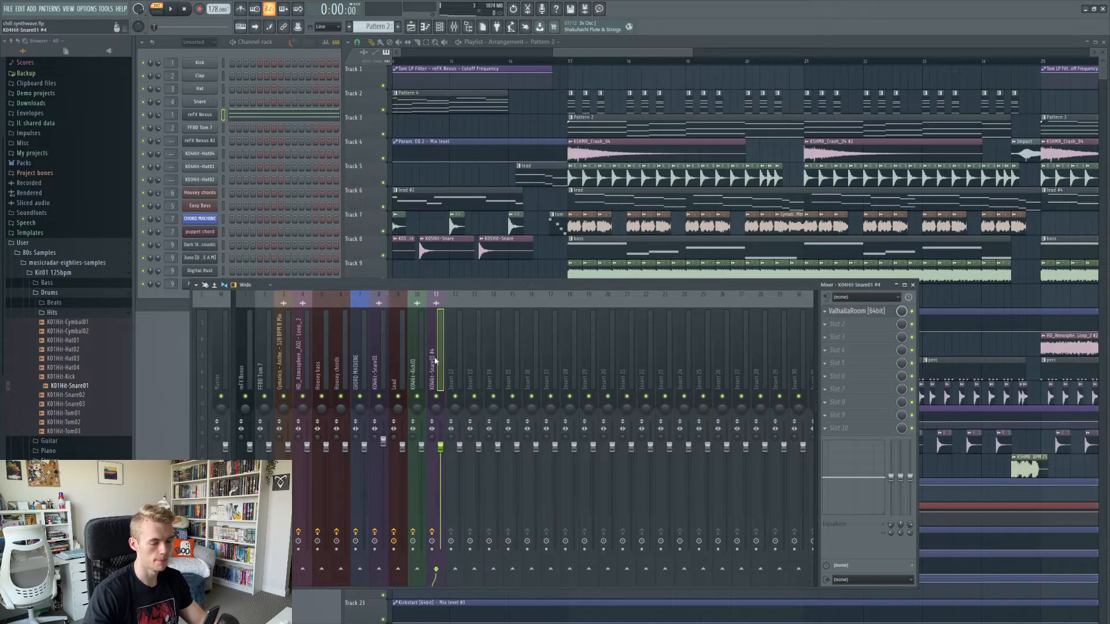
{"action": "left_click_drag", "start_coordinate": [435, 360], "coordinate": [268, 375]}
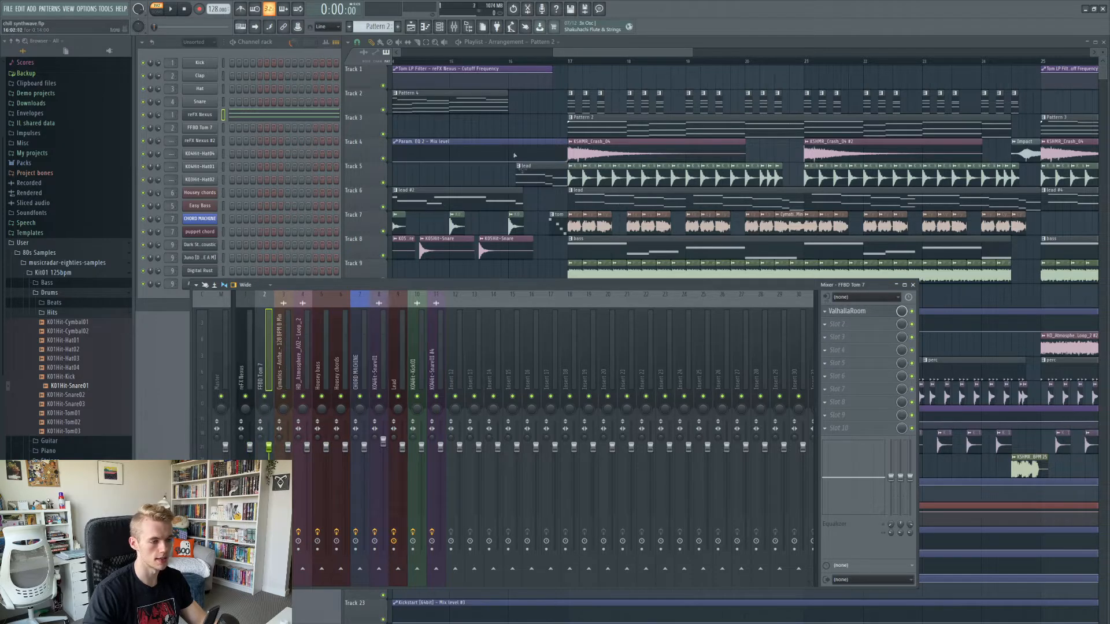
{"action": "left_click", "coordinate": [593, 128]}
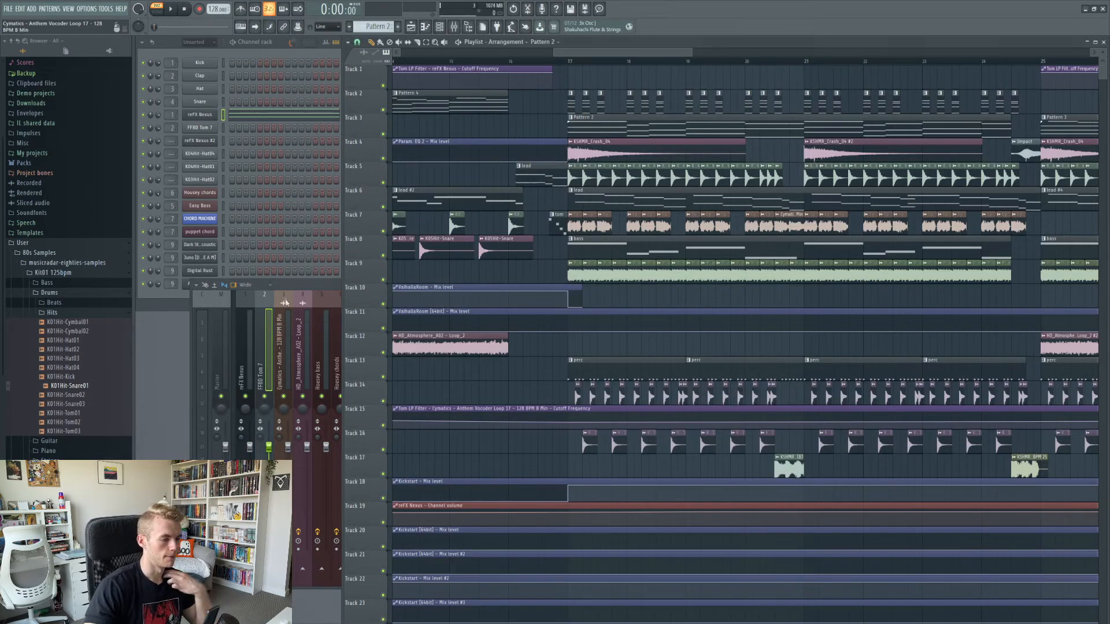
Step: Play the chords briefly, select the reFX Nexus mixer track and inspect the second Fruity parametric EQ 2 in its effect chain
{"action": "left_click", "coordinate": [263, 334]}
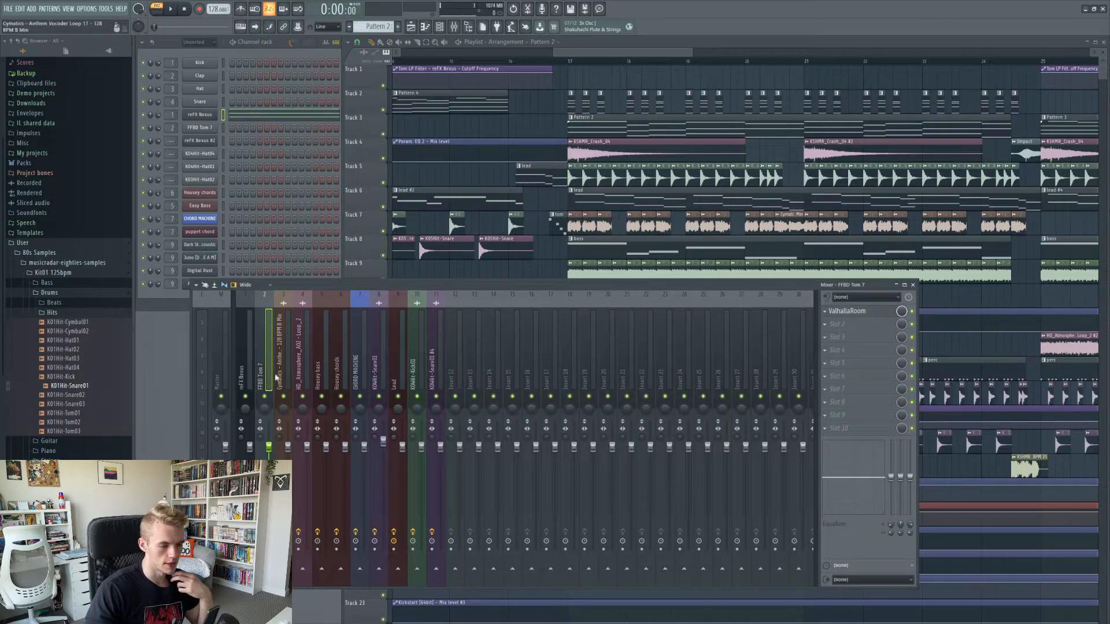
{"action": "left_click", "coordinate": [510, 130]}
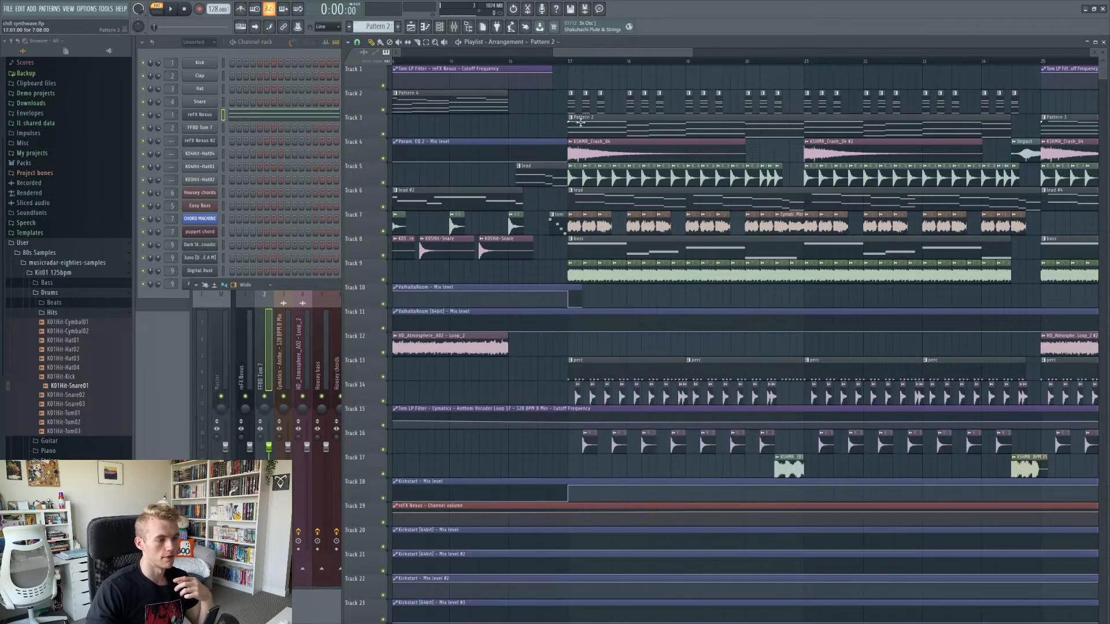
{"action": "key", "text": "space"}
{"action": "left_click", "coordinate": [246, 355]}
{"action": "key", "text": "space"}
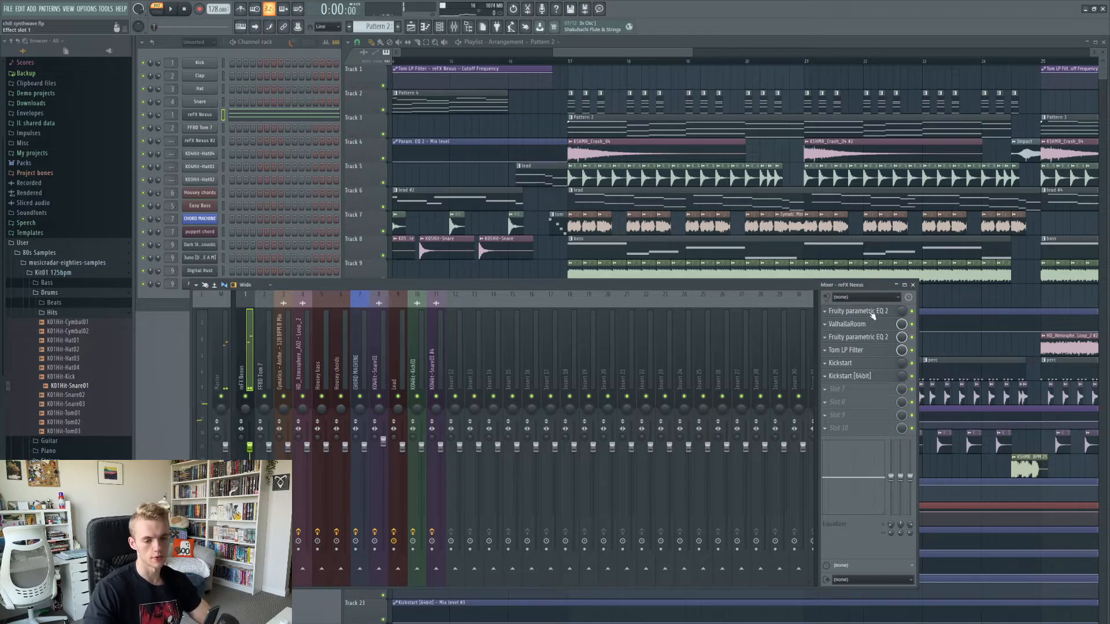
{"action": "left_click", "coordinate": [883, 338]}
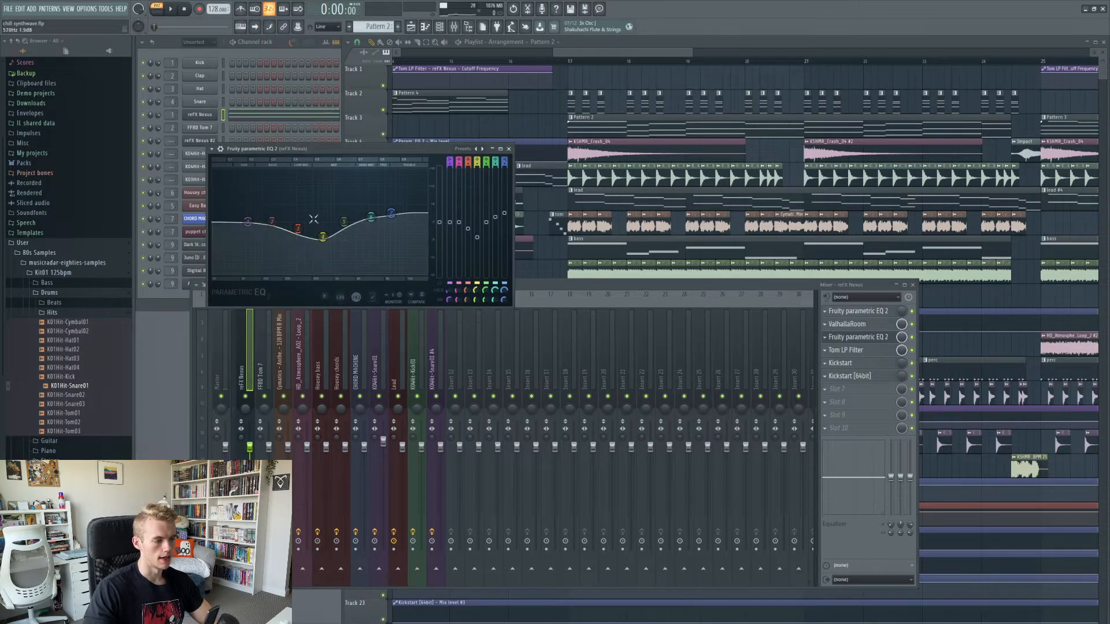
{"action": "left_click", "coordinate": [508, 149]}
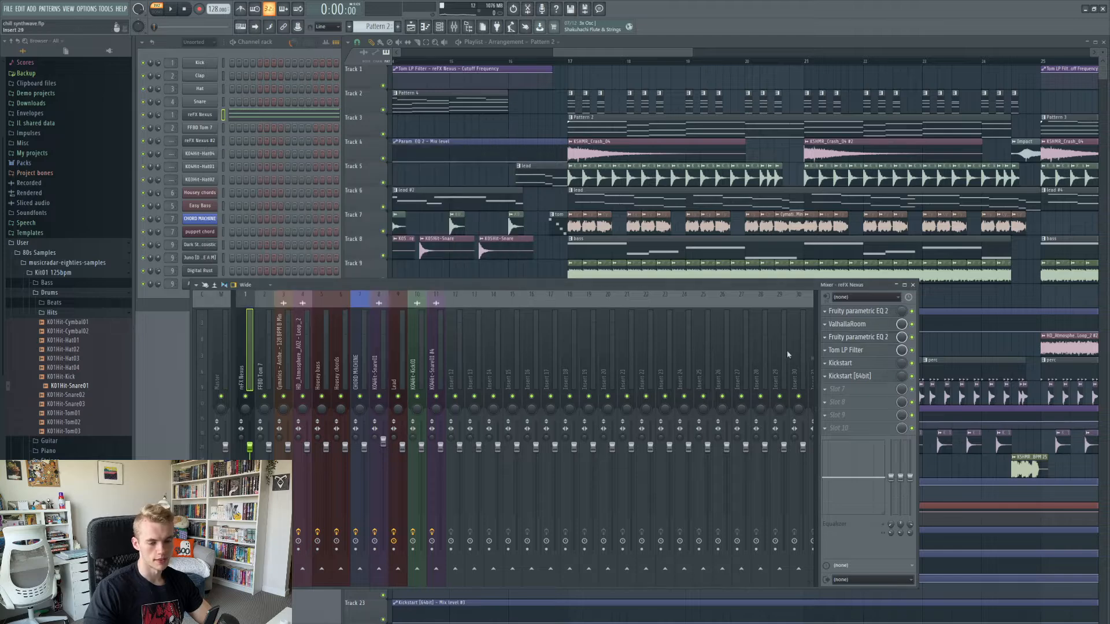
Step: Inspect the ValhallaRoom reverb and Tom LP Filter settings on the reFX Nexus mixer track
{"action": "left_click", "coordinate": [855, 325]}
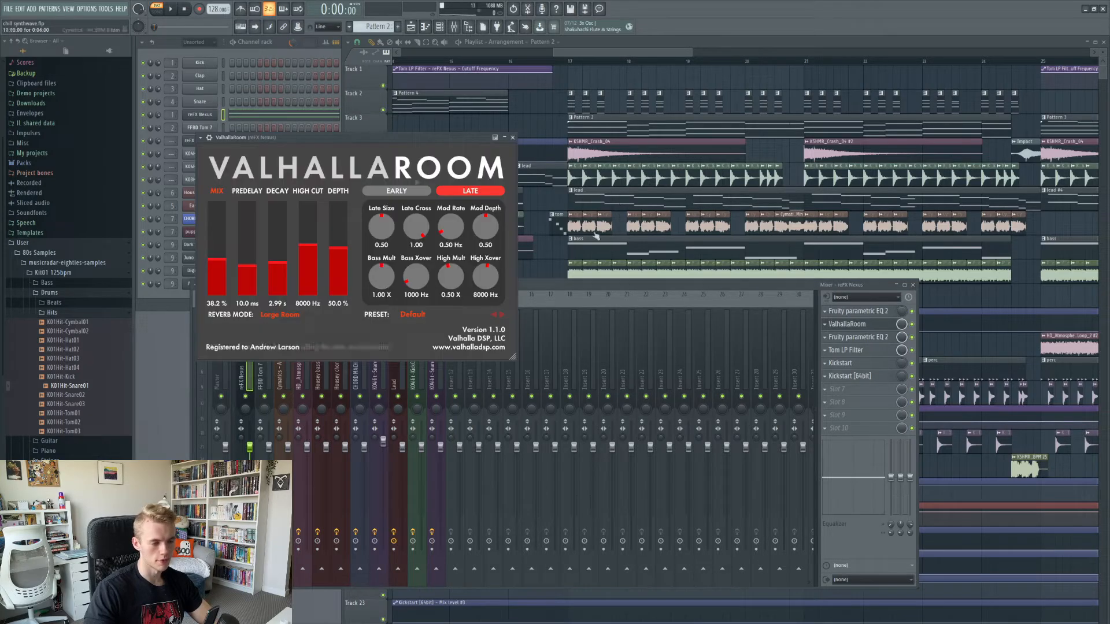
{"action": "left_click", "coordinate": [512, 138]}
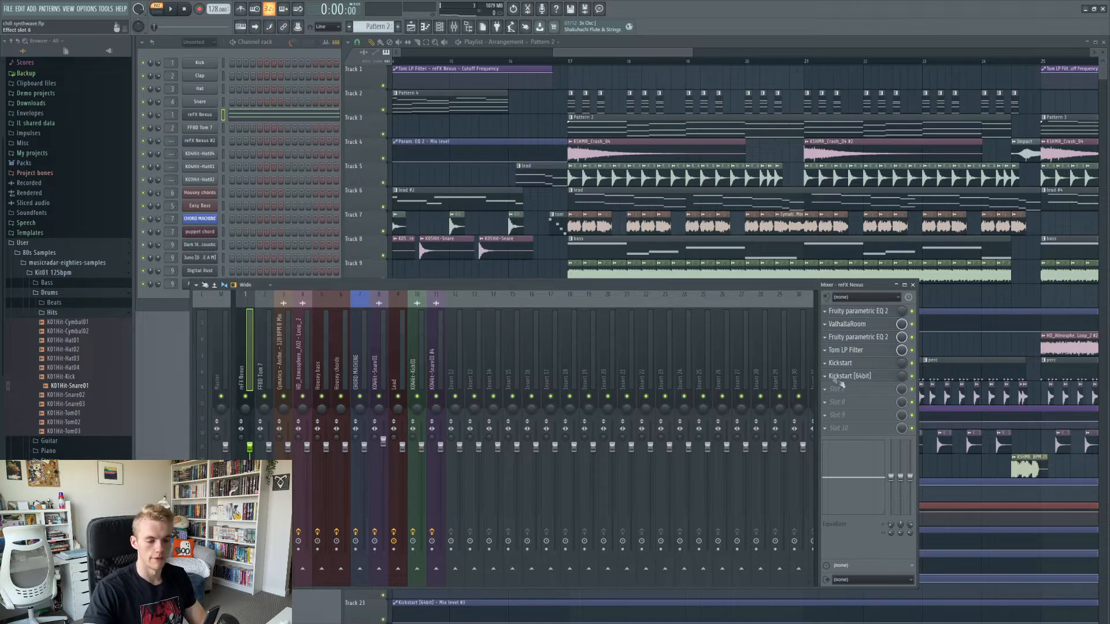
{"action": "left_click", "coordinate": [877, 351]}
{"action": "mouse_move", "coordinate": [260, 167]}
{"action": "left_mouse_down"}
{"action": "mouse_move", "coordinate": [280, 138]}
{"action": "mouse_move", "coordinate": [265, 151]}
{"action": "left_mouse_up"}
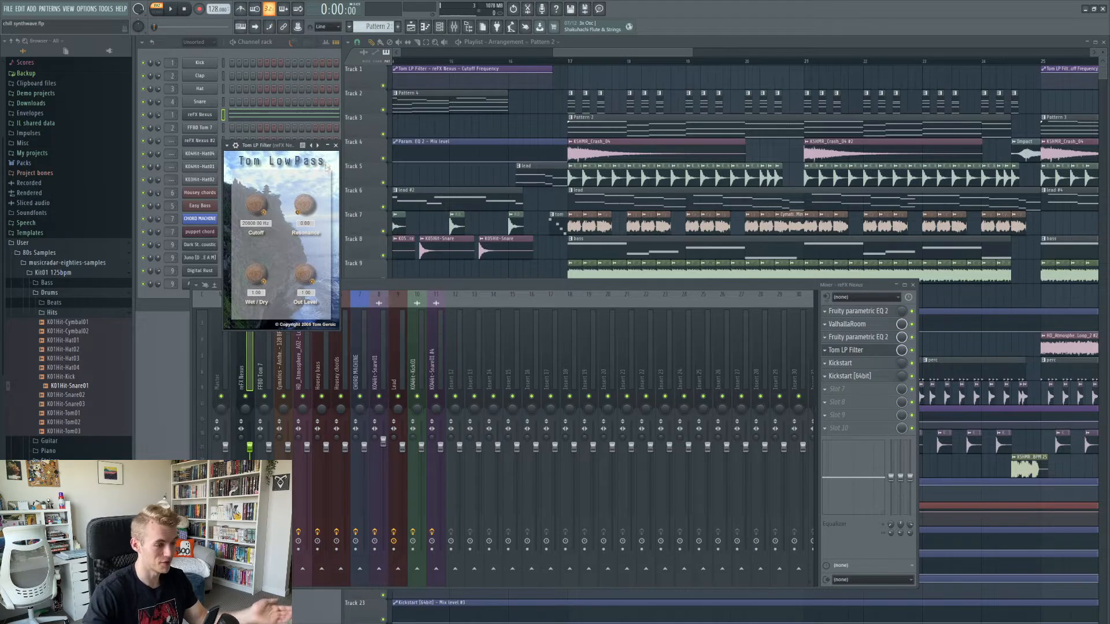
{"action": "left_click", "coordinate": [336, 146]}
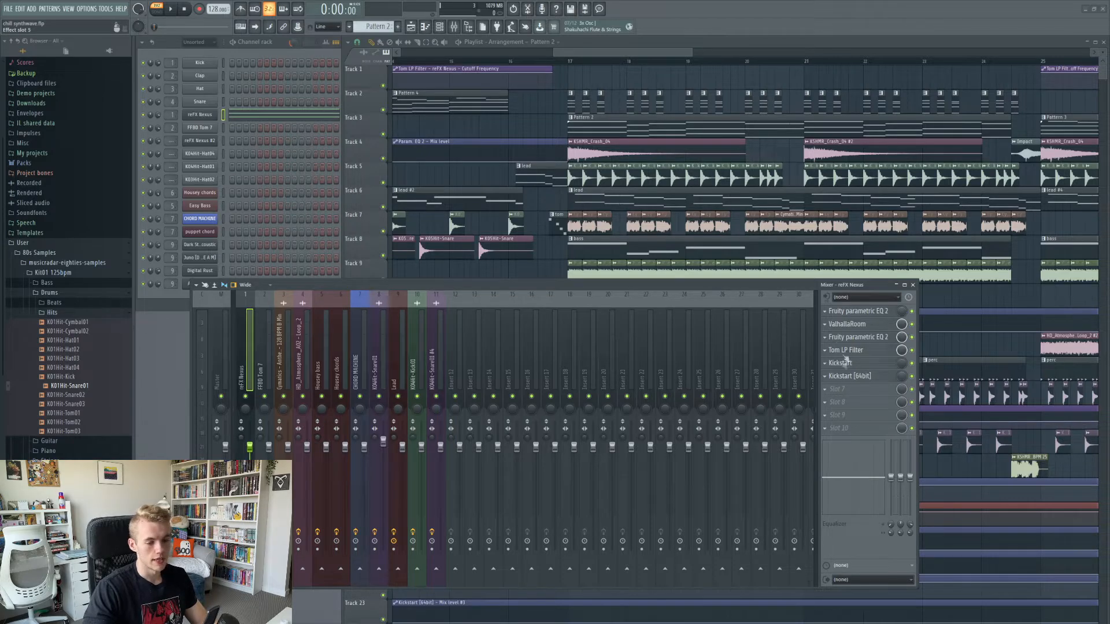
Step: Move the playhead to just before bar 9 and show the mix-level options of the Kickstart effect on the reFX Nexus mixer track
{"action": "scroll", "coordinate": [544, 110], "scroll_direction": "down", "scroll_amount": 5}
{"action": "left_click_drag", "start_coordinate": [580, 56], "coordinate": [521, 55]}
{"action": "scroll", "coordinate": [487, 132], "scroll_direction": "up", "scroll_amount": 3}
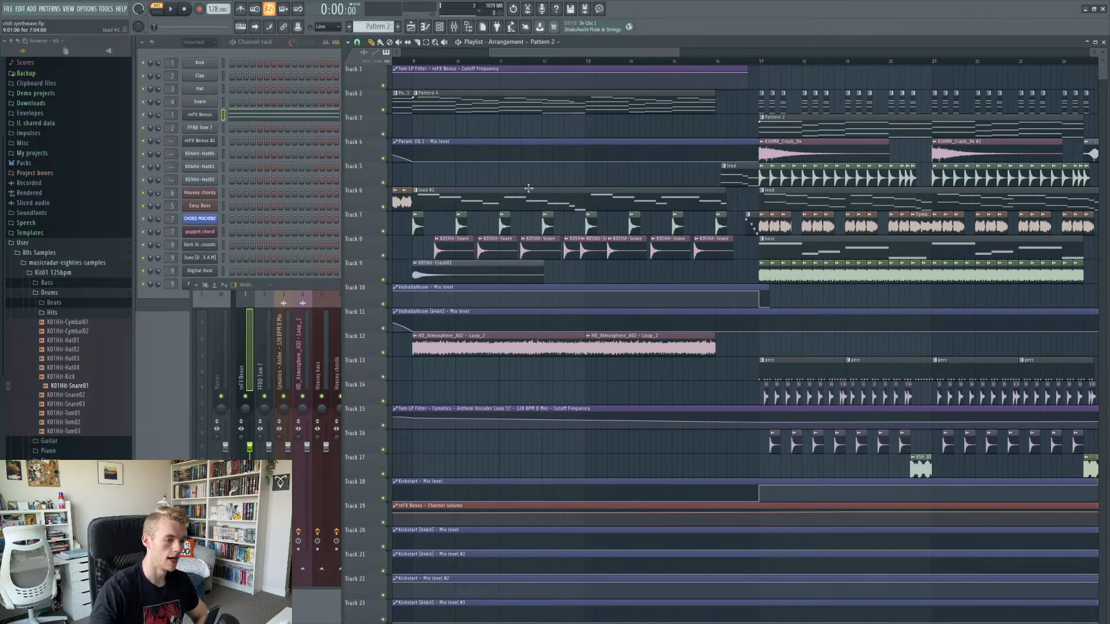
{"action": "left_click_drag", "start_coordinate": [514, 56], "coordinate": [505, 54]}
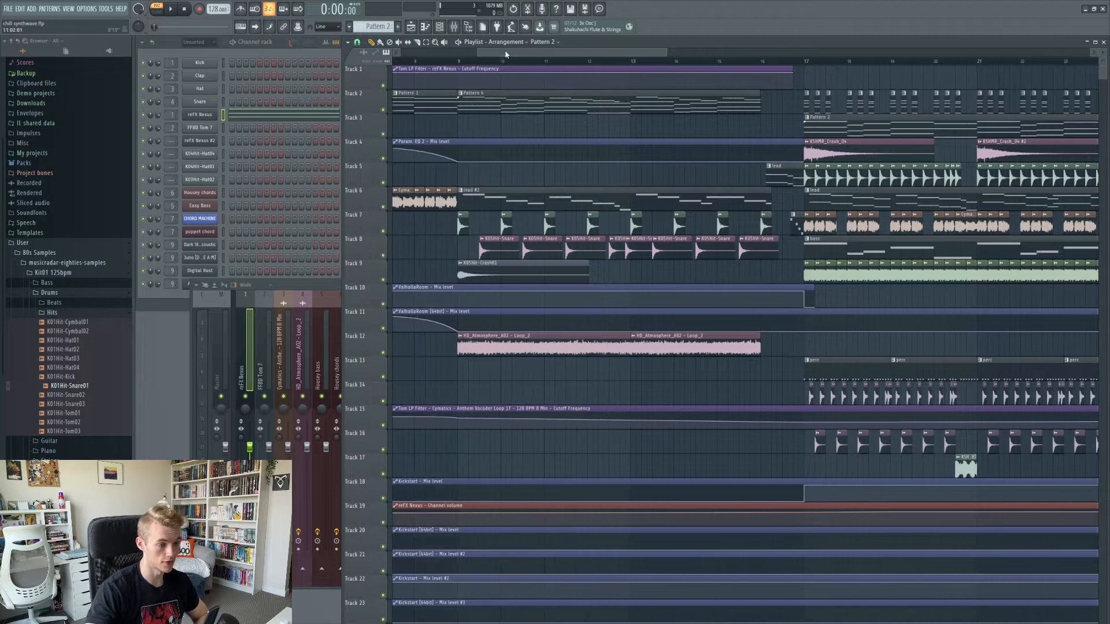
{"action": "left_click", "coordinate": [453, 61]}
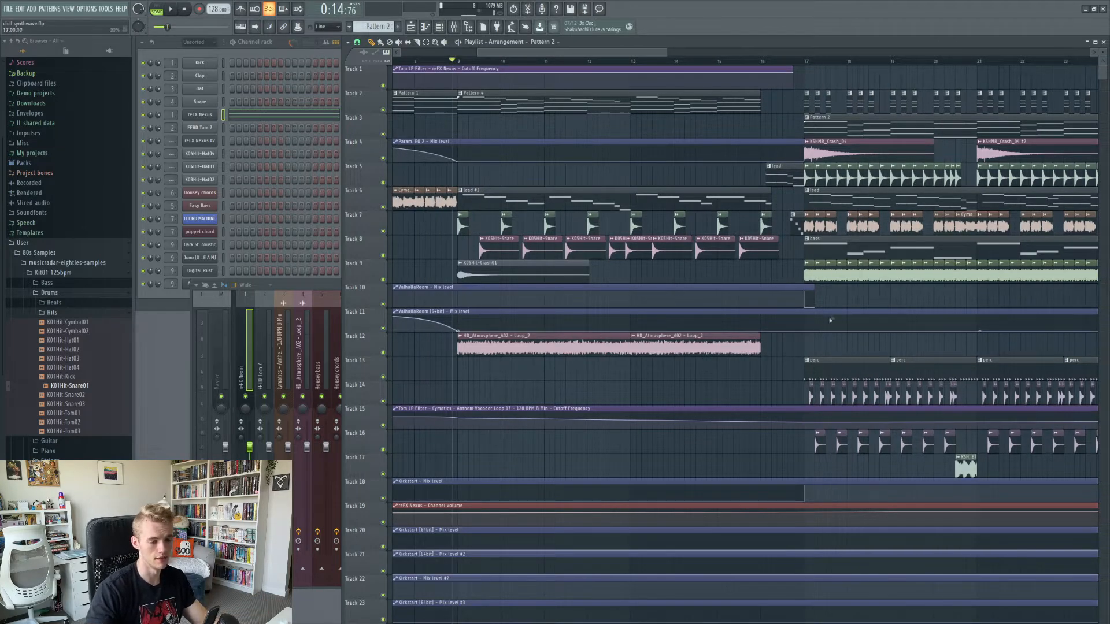
{"action": "left_click", "coordinate": [250, 358]}
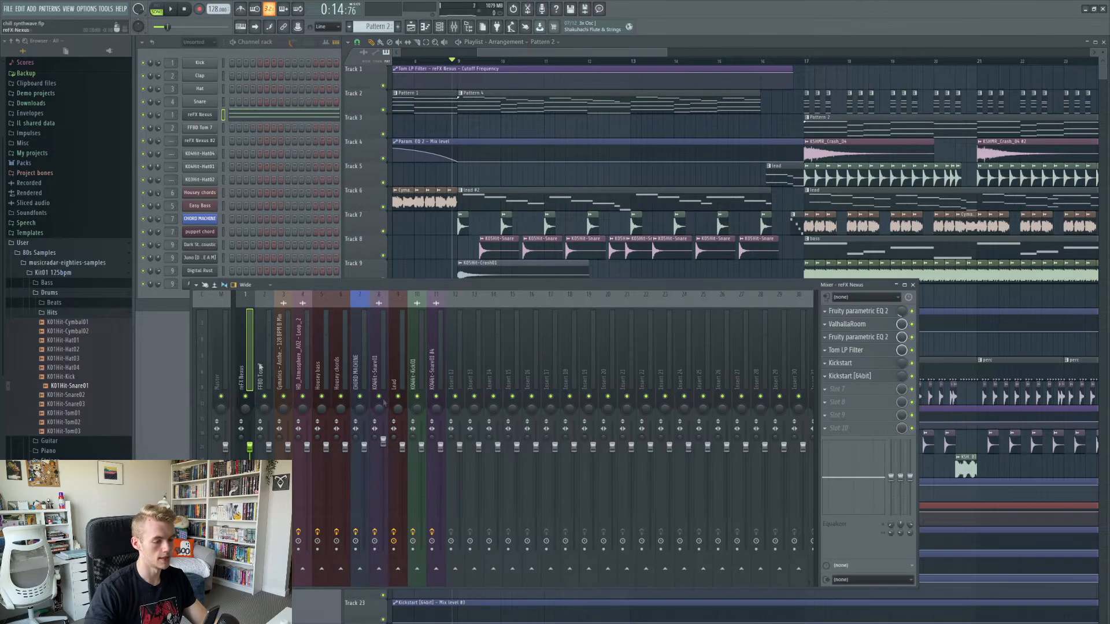
{"action": "right_click", "coordinate": [901, 367]}
{"action": "left_click_drag", "start_coordinate": [559, 55], "coordinate": [556, 56]}
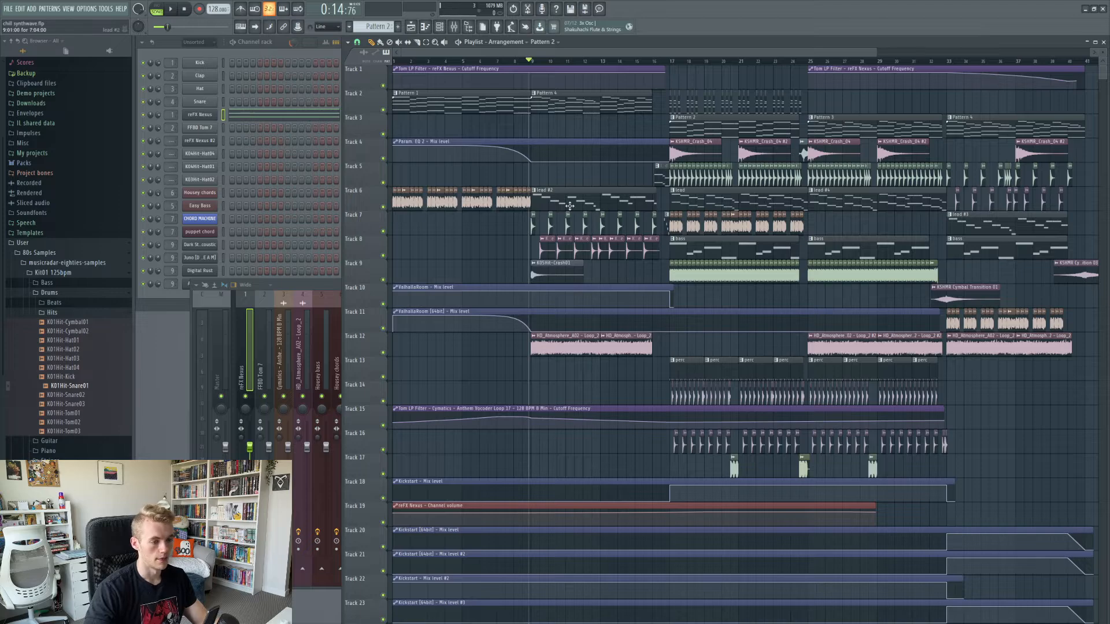
Step: Place the playhead just before bar 17 and examine the Kickstart mix-level automation clips on Tracks 18 and 20 to 23
{"action": "left_click", "coordinate": [659, 62]}
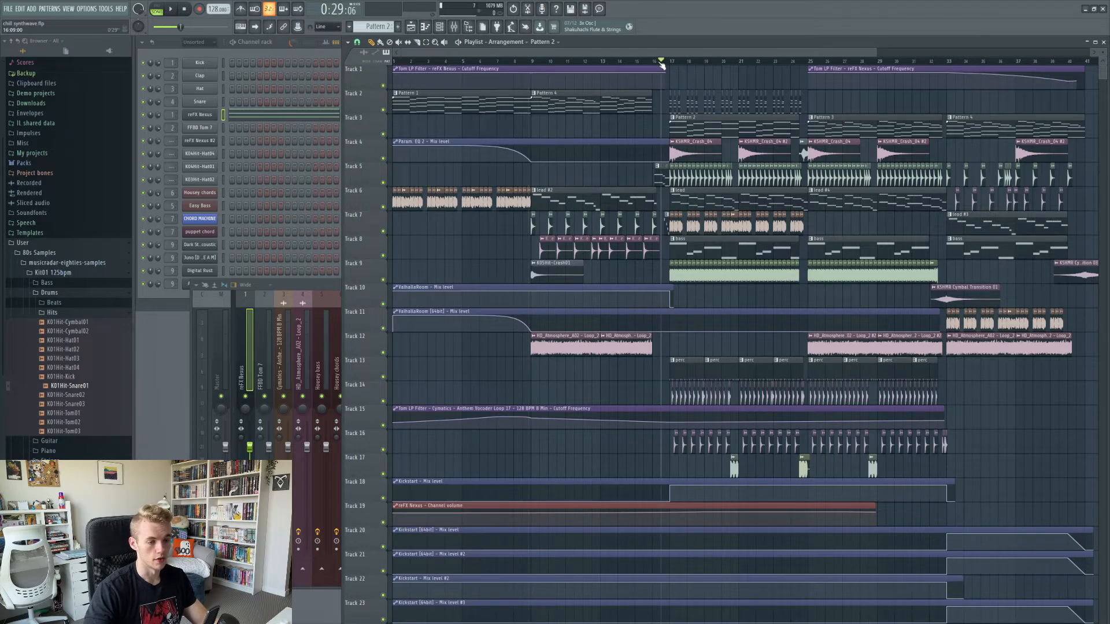
{"action": "scroll", "coordinate": [753, 333], "scroll_direction": "up", "scroll_amount": 3}
{"action": "scroll", "coordinate": [607, 466], "scroll_direction": "down", "scroll_amount": 4}
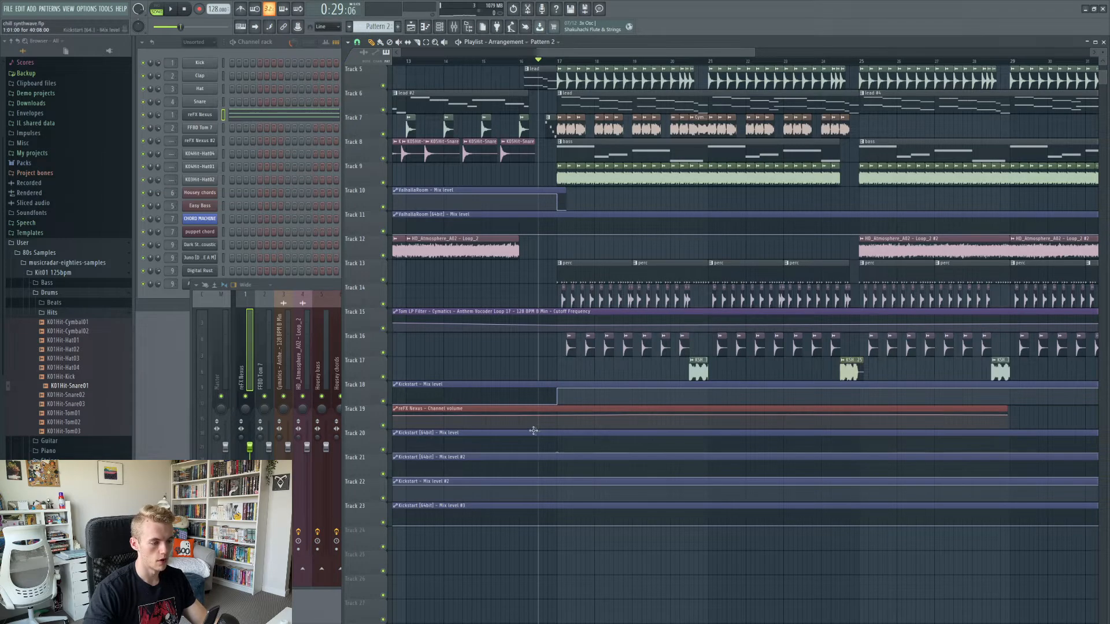
{"action": "scroll", "coordinate": [532, 457], "scroll_direction": "down", "scroll_amount": 3}
{"action": "scroll", "coordinate": [531, 458], "scroll_direction": "up", "scroll_amount": 4}
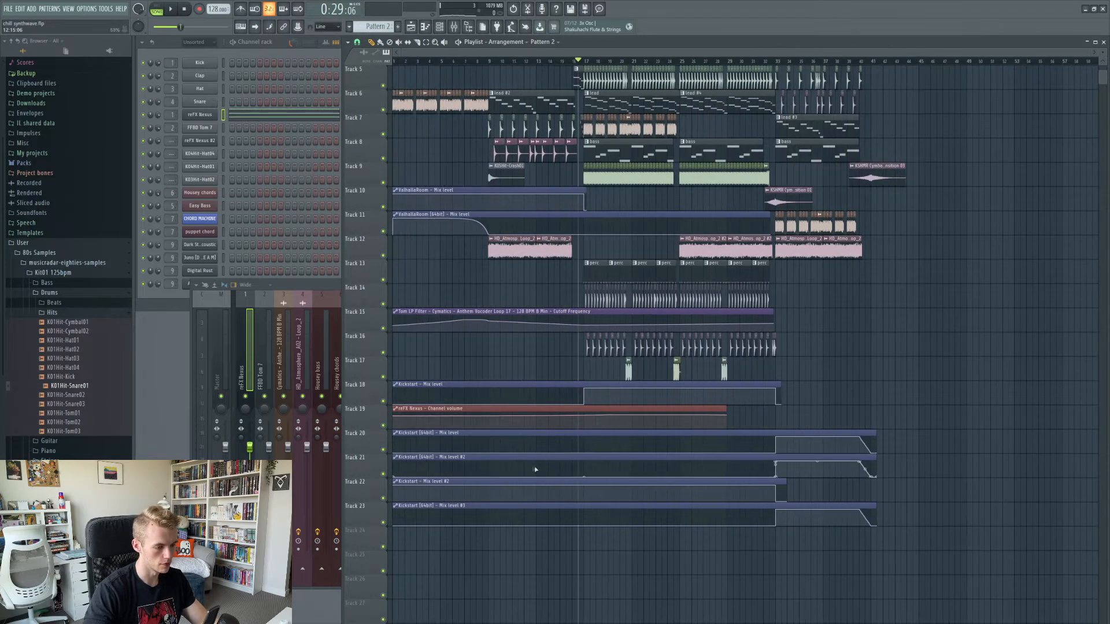
{"action": "scroll", "coordinate": [549, 405], "scroll_direction": "up", "scroll_amount": 3}
Step: Pick the lead pattern on Track 6, play the song from bar 17 with the mixer open, and select the Lead mixer track
{"action": "left_click", "coordinate": [602, 196]}
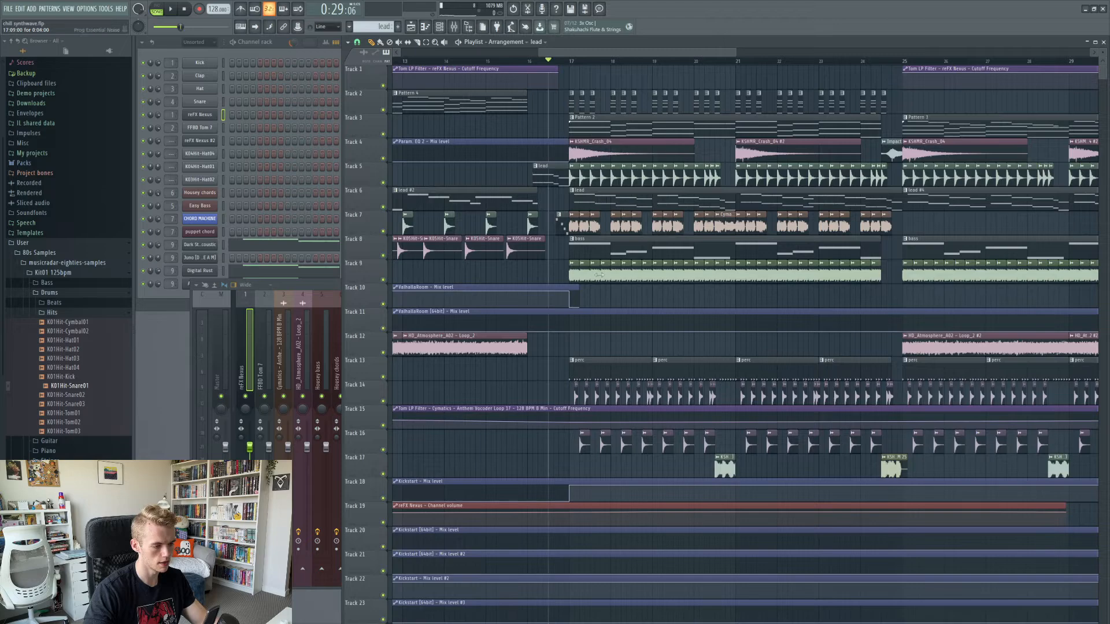
{"action": "scroll", "coordinate": [548, 242], "scroll_direction": "down", "scroll_amount": 5}
{"action": "left_click", "coordinate": [571, 62]}
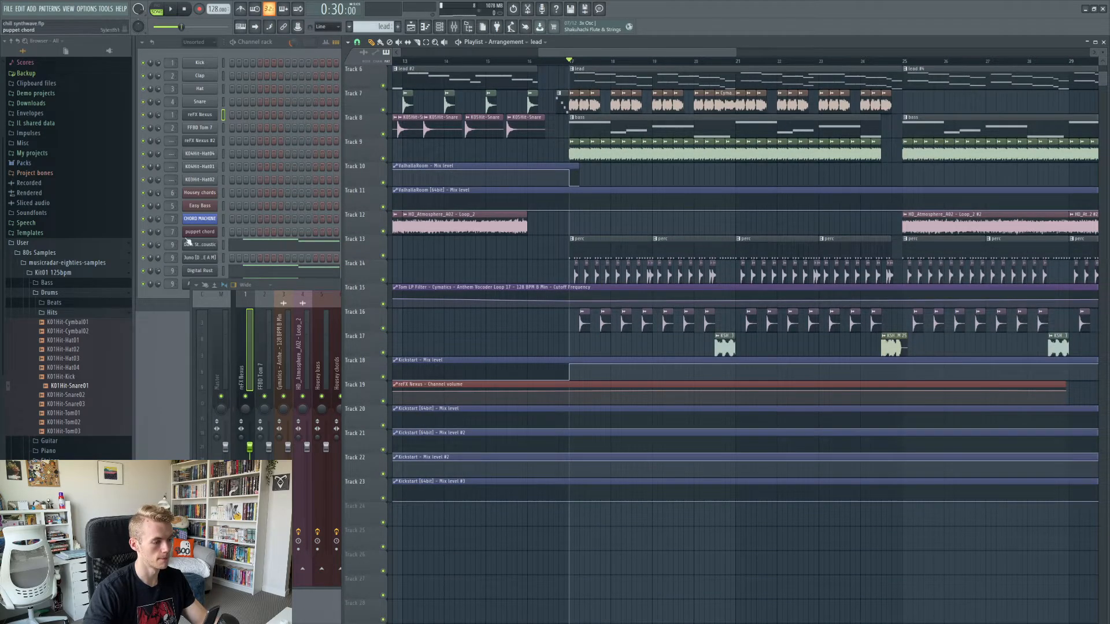
{"action": "left_click", "coordinate": [238, 350]}
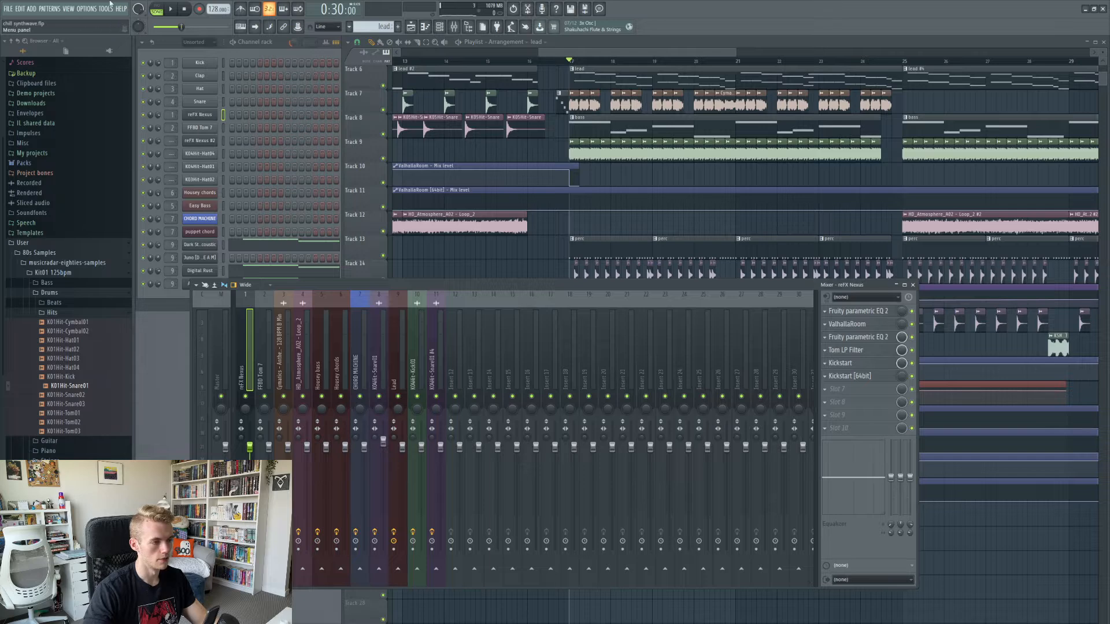
{"action": "left_click", "coordinate": [172, 9]}
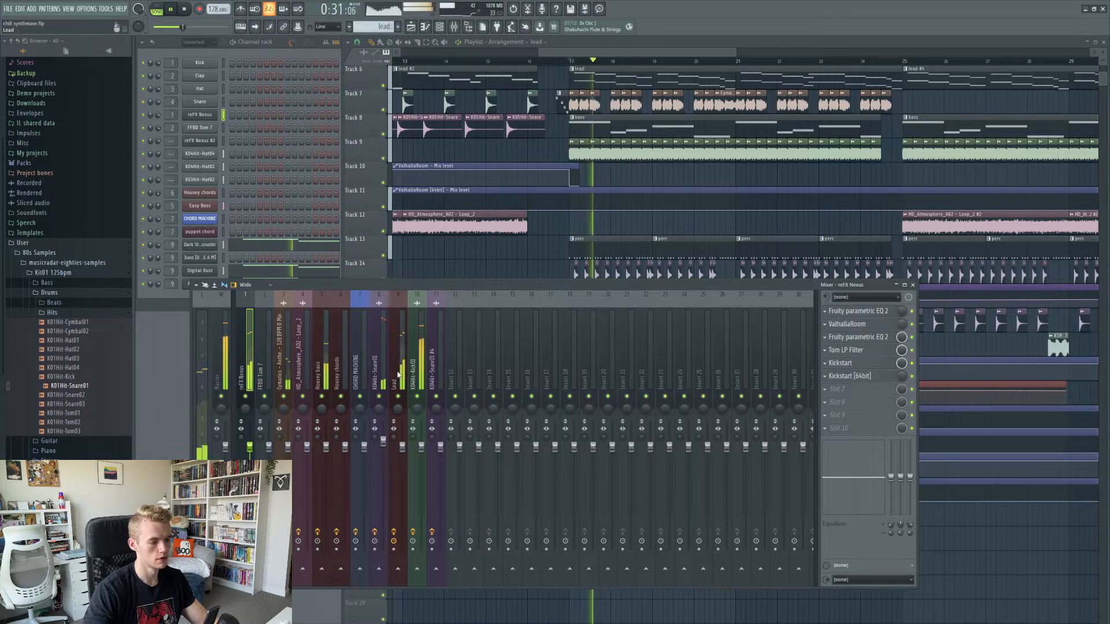
{"action": "left_click", "coordinate": [170, 9]}
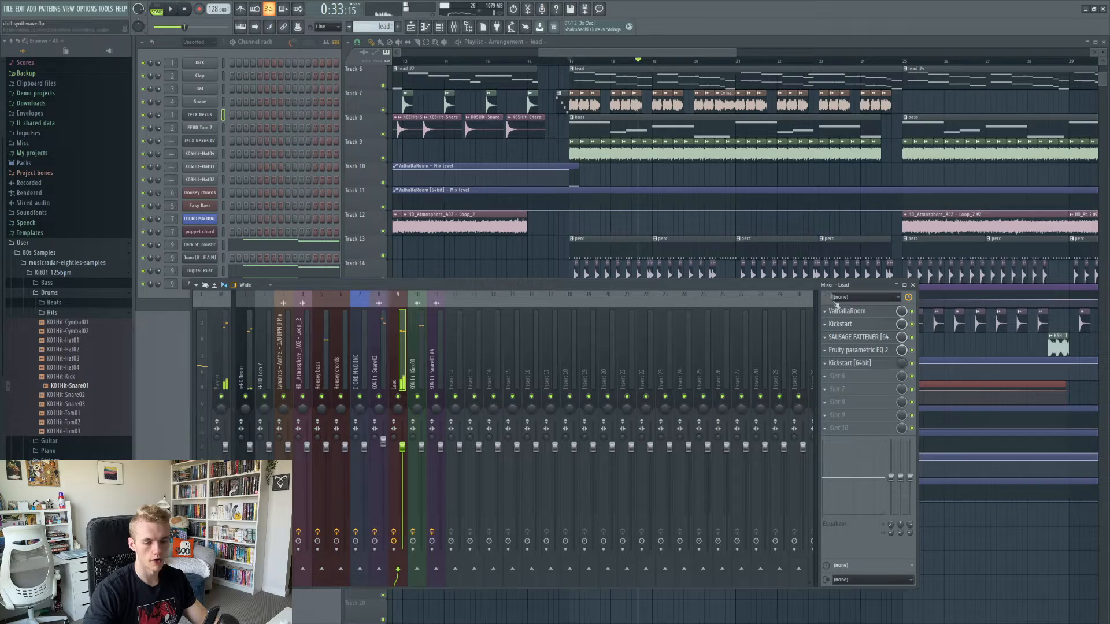
Step: Select the lead #2 pattern on Track 6 and play it on its own
{"action": "left_click", "coordinate": [599, 44]}
{"action": "scroll", "coordinate": [693, 202], "scroll_direction": "up", "scroll_amount": 5}
{"action": "scroll", "coordinate": [740, 265], "scroll_direction": "down", "scroll_amount": 4}
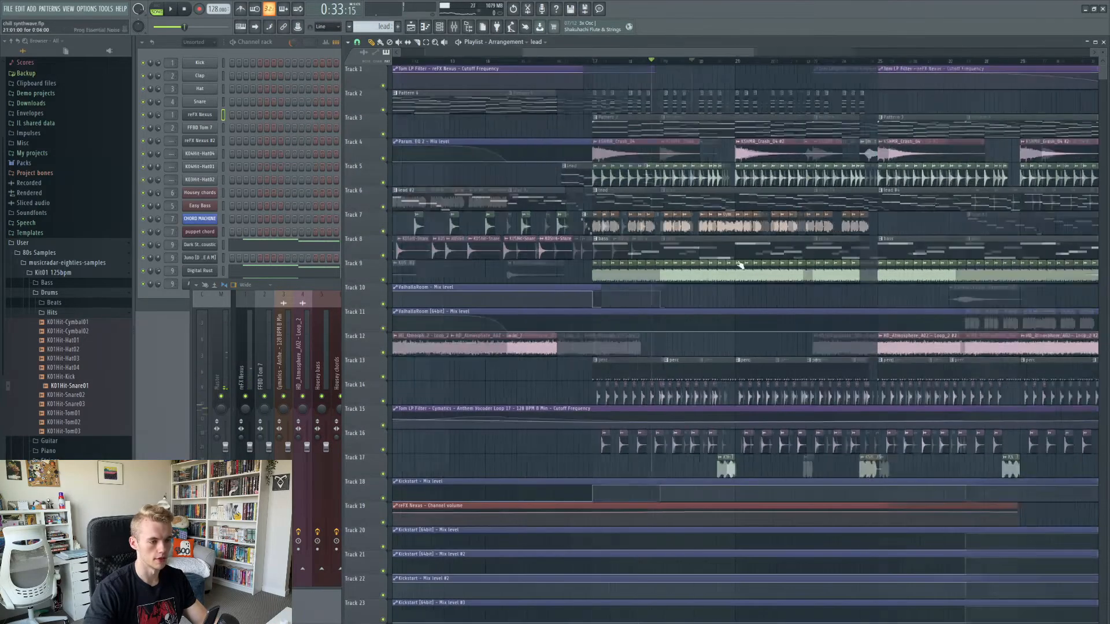
{"action": "left_click_drag", "start_coordinate": [699, 52], "coordinate": [706, 47]}
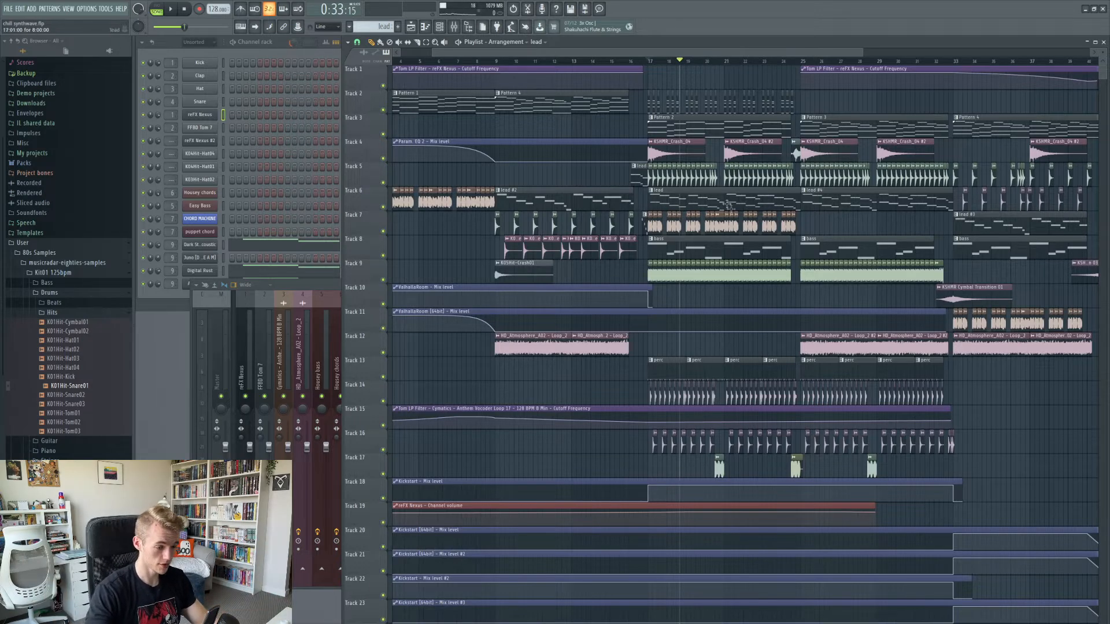
{"action": "left_click", "coordinate": [555, 196]}
{"action": "left_click", "coordinate": [496, 61]}
{"action": "left_click", "coordinate": [171, 10]}
Step: Compare the Kickstart and Kickstart [64bit] curves on the Lead mixer track while the pattern plays, and close both plugin windows
{"action": "left_click", "coordinate": [69, 9]}
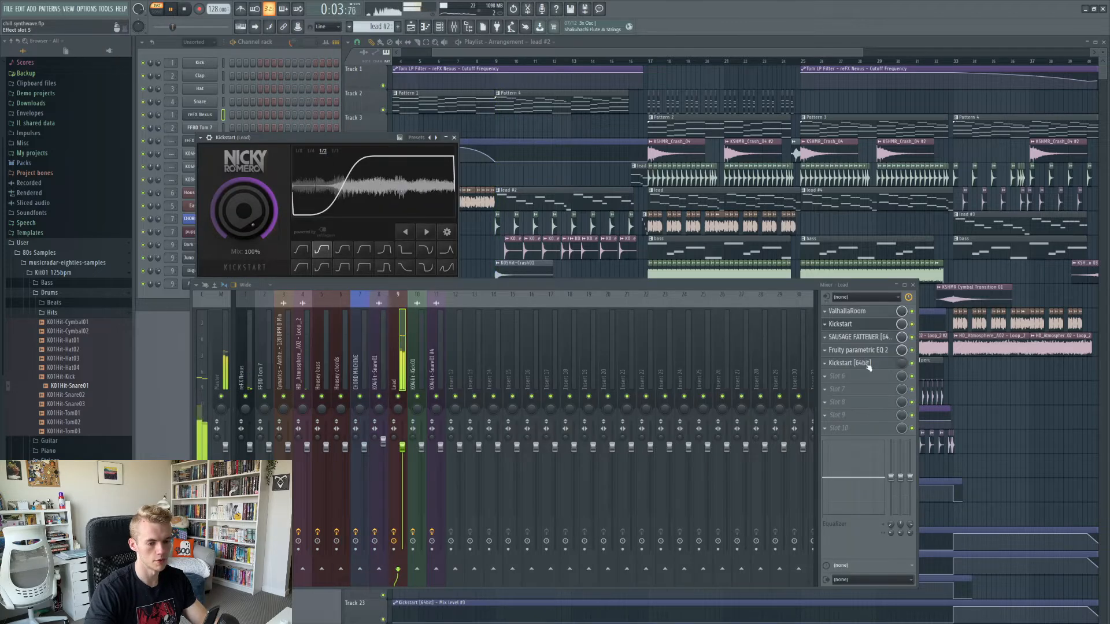
{"action": "left_click", "coordinate": [867, 363]}
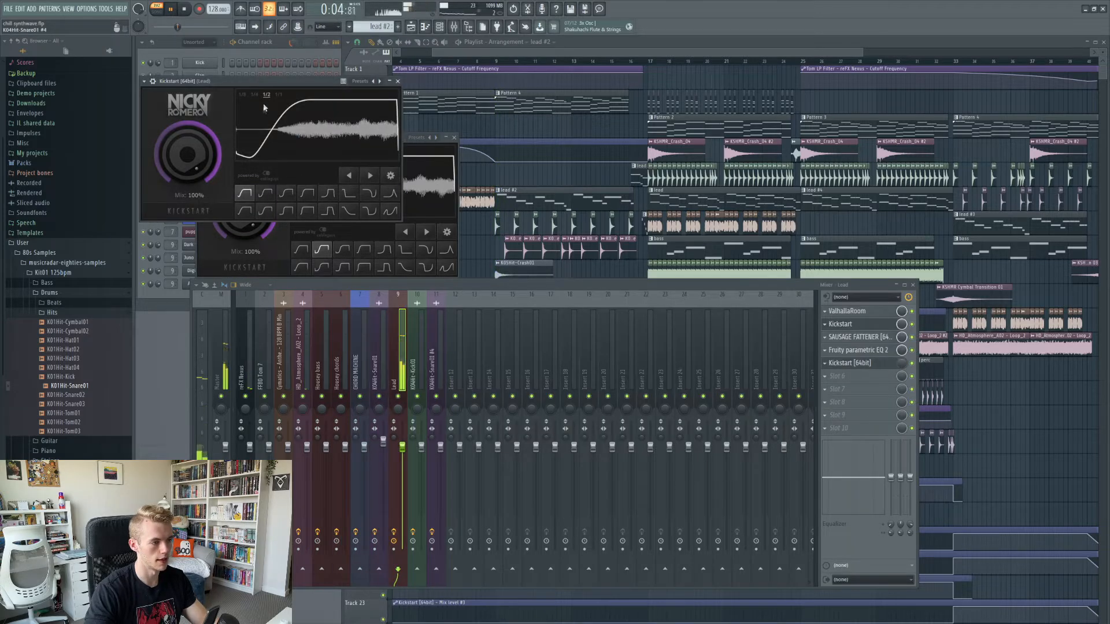
{"action": "left_click", "coordinate": [397, 81]}
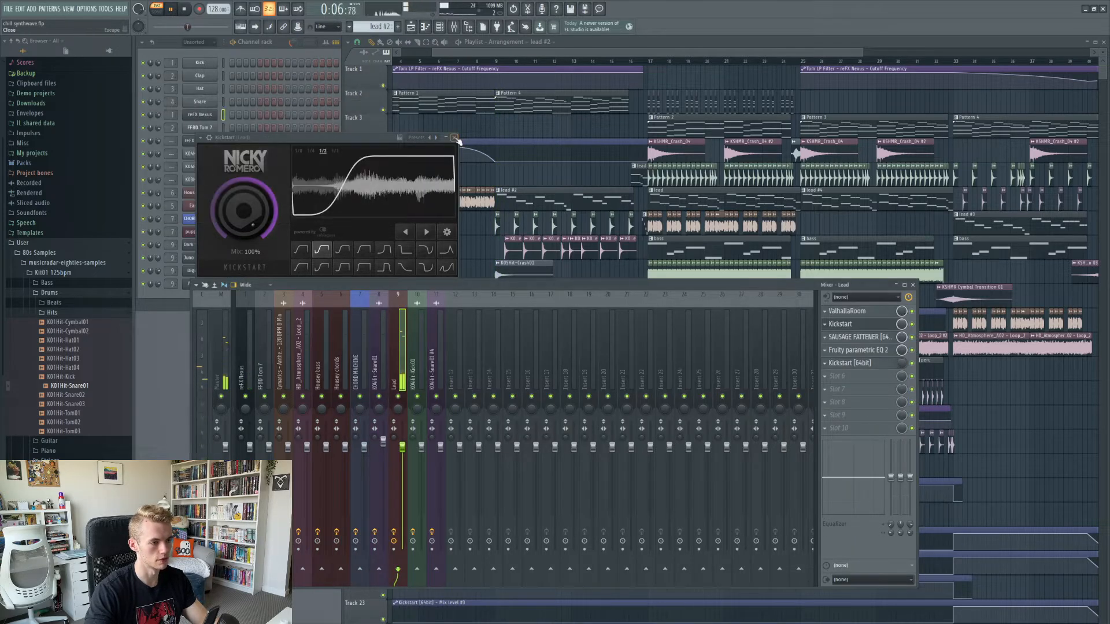
{"action": "left_click", "coordinate": [455, 138]}
Step: Play the song through the transition into bar 17 while watching the Lead track's effects in the mixer, and stop playback
{"action": "left_click", "coordinate": [546, 61]}
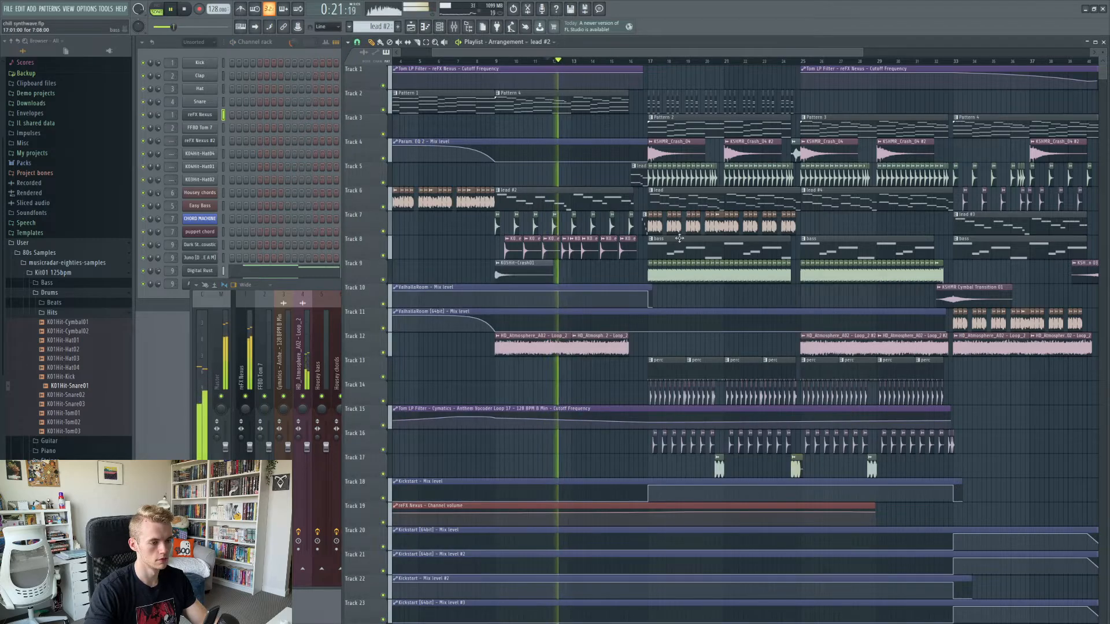
{"action": "left_click", "coordinate": [634, 60]}
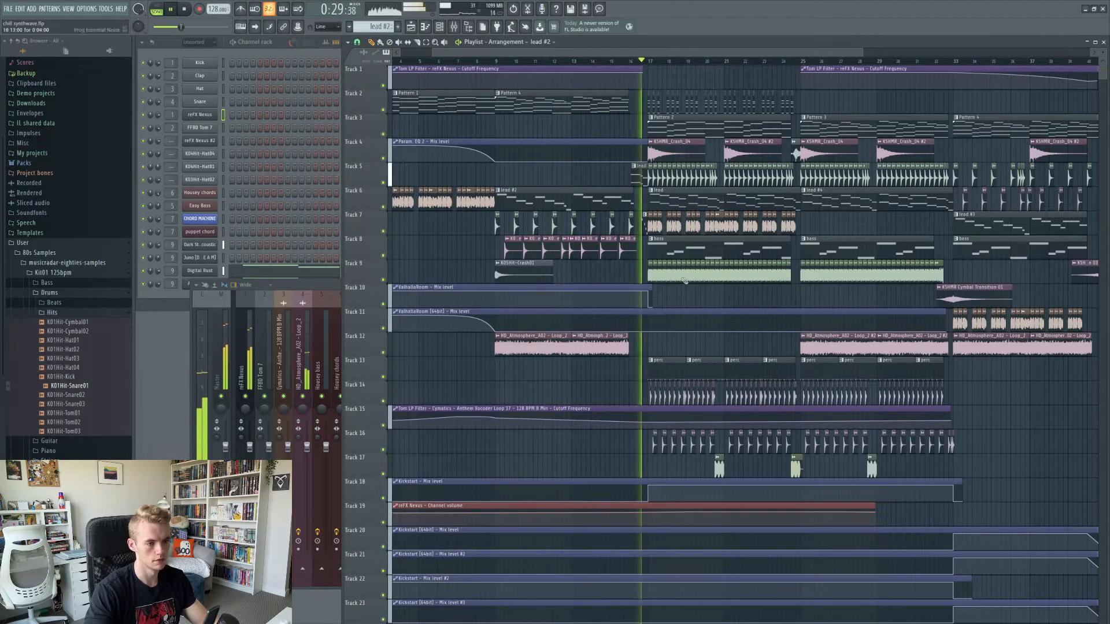
{"action": "key", "text": "F9"}
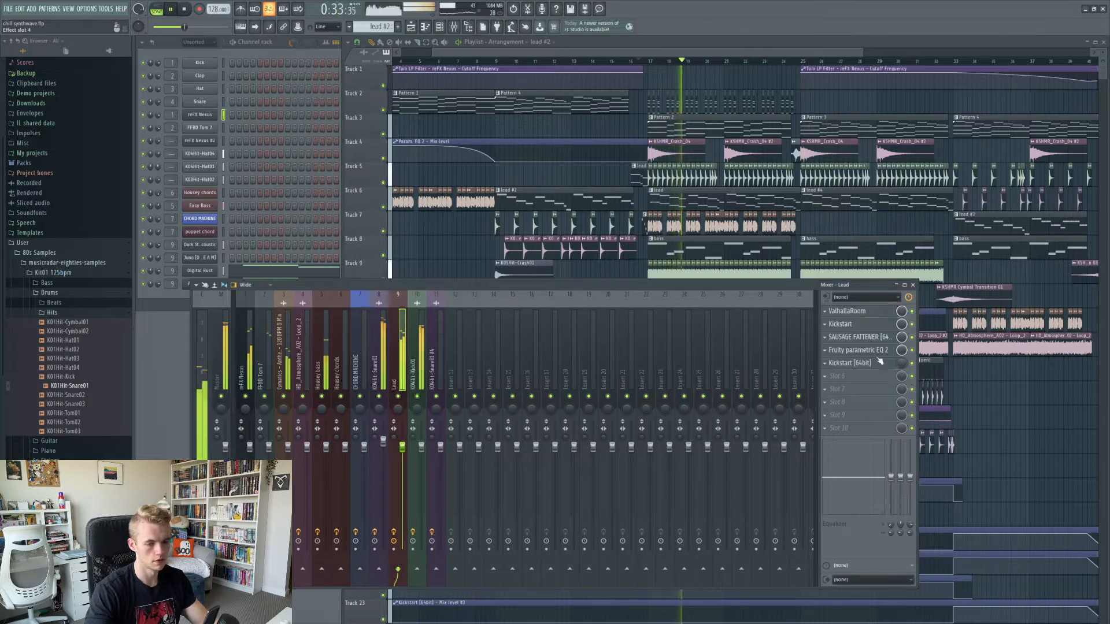
{"action": "key", "text": "space"}
Step: Create an automation clip for the mix level of the Lead track's Kickstart [64bit], and undo the last automation point move
{"action": "right_click", "coordinate": [905, 368]}
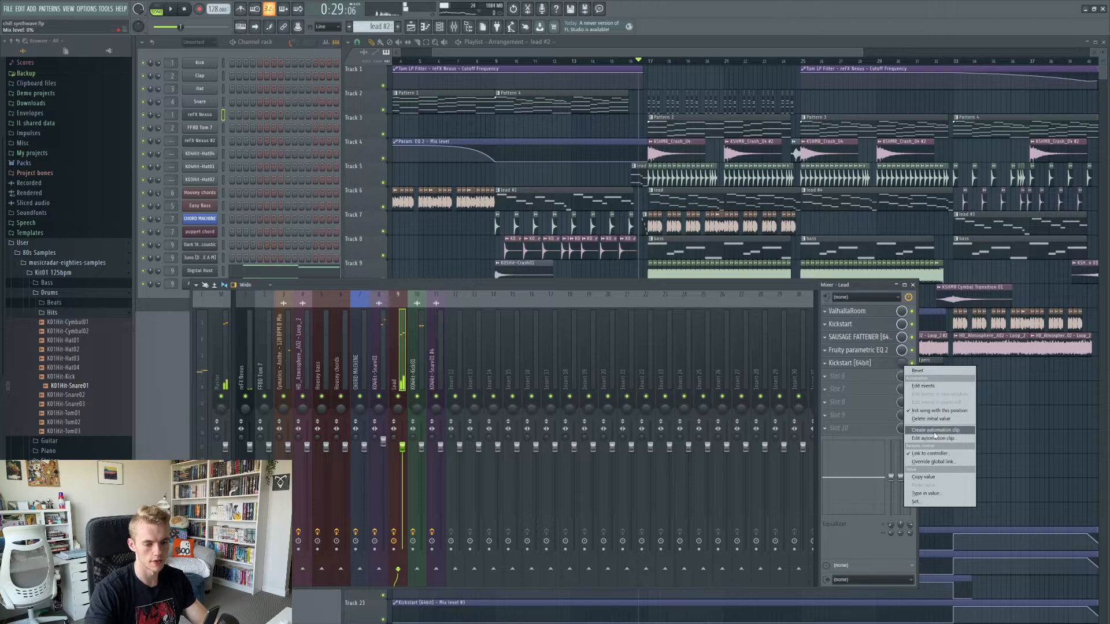
{"action": "left_click", "coordinate": [931, 432]}
{"action": "key", "text": "ctrl+z"}
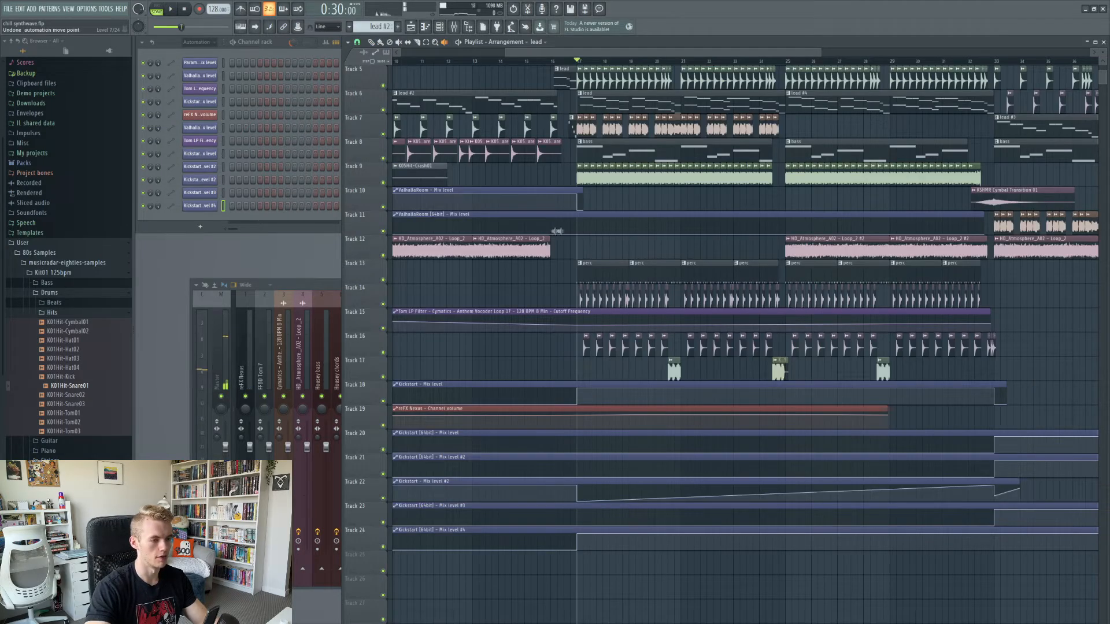
Step: Reload the chill synthwave project without saving the changes, and bring up the Lead track in the mixer
{"action": "left_click", "coordinate": [8, 9]}
{"action": "left_click", "coordinate": [29, 100]}
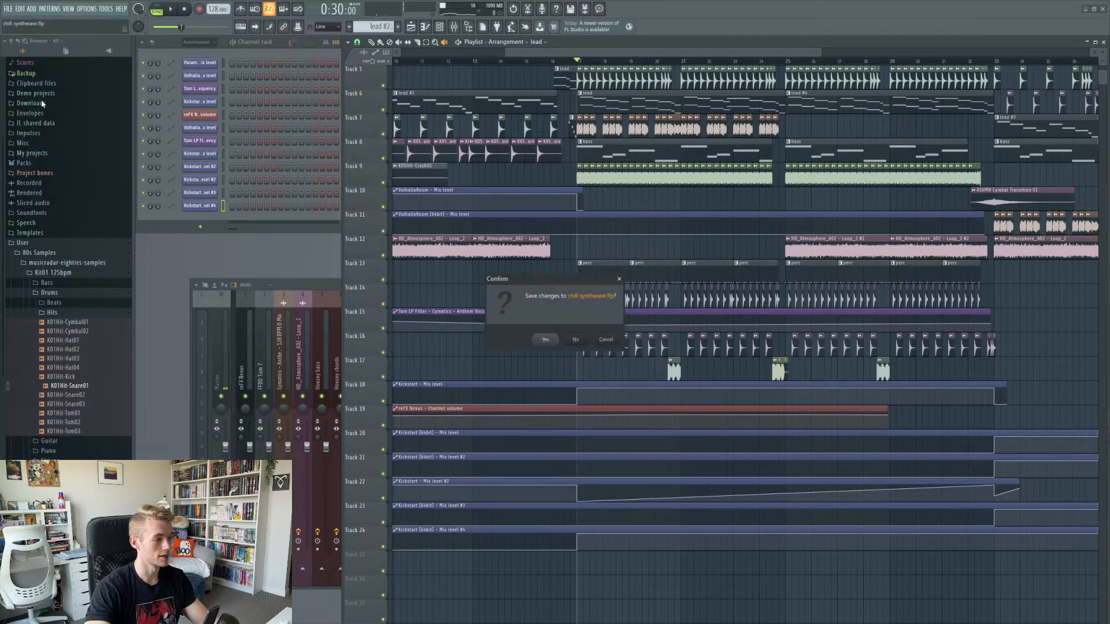
{"action": "left_click", "coordinate": [573, 340]}
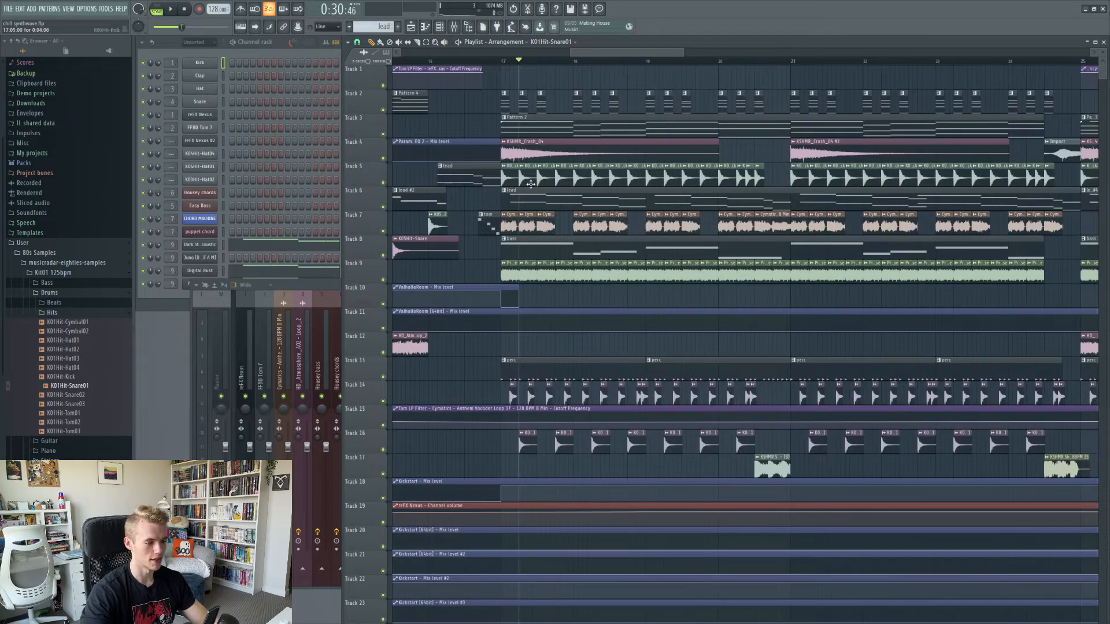
{"action": "left_click", "coordinate": [316, 295]}
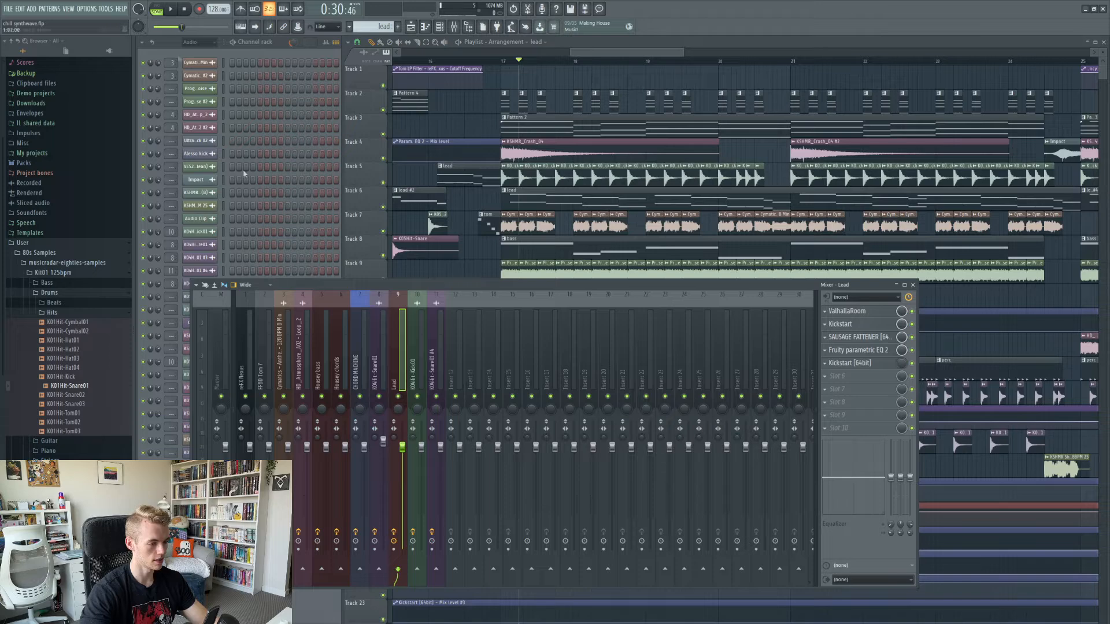
Step: Play the section from bar 17 with the Lead mixer track in view, stop, and check its Fruity parametric EQ 2 curve
{"action": "left_click", "coordinate": [156, 8]}
{"action": "left_click", "coordinate": [172, 9]}
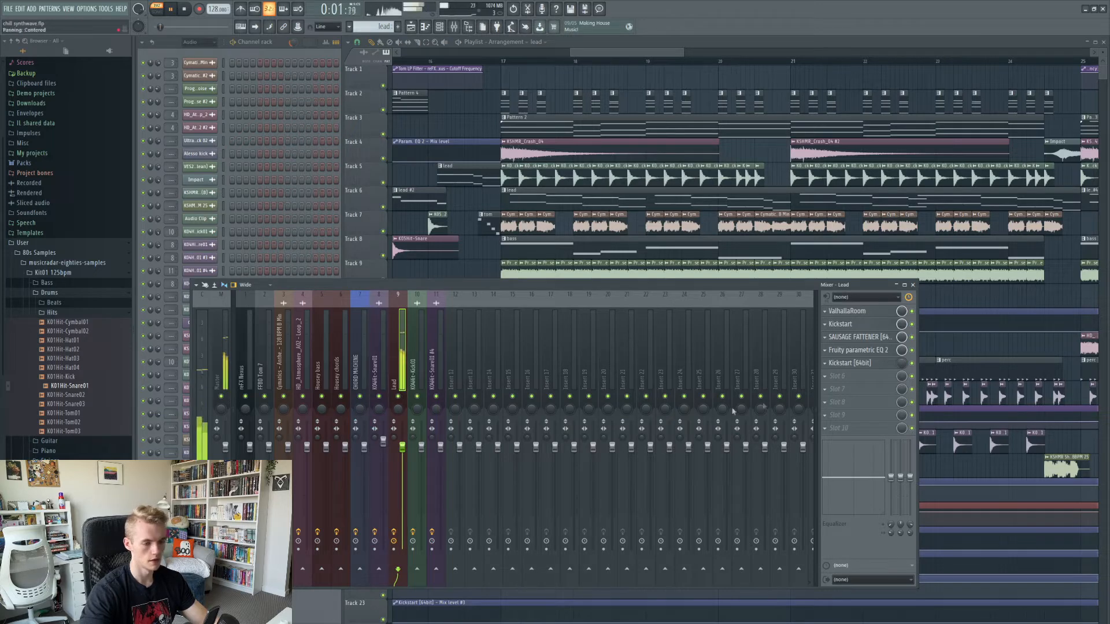
{"action": "key", "text": "space"}
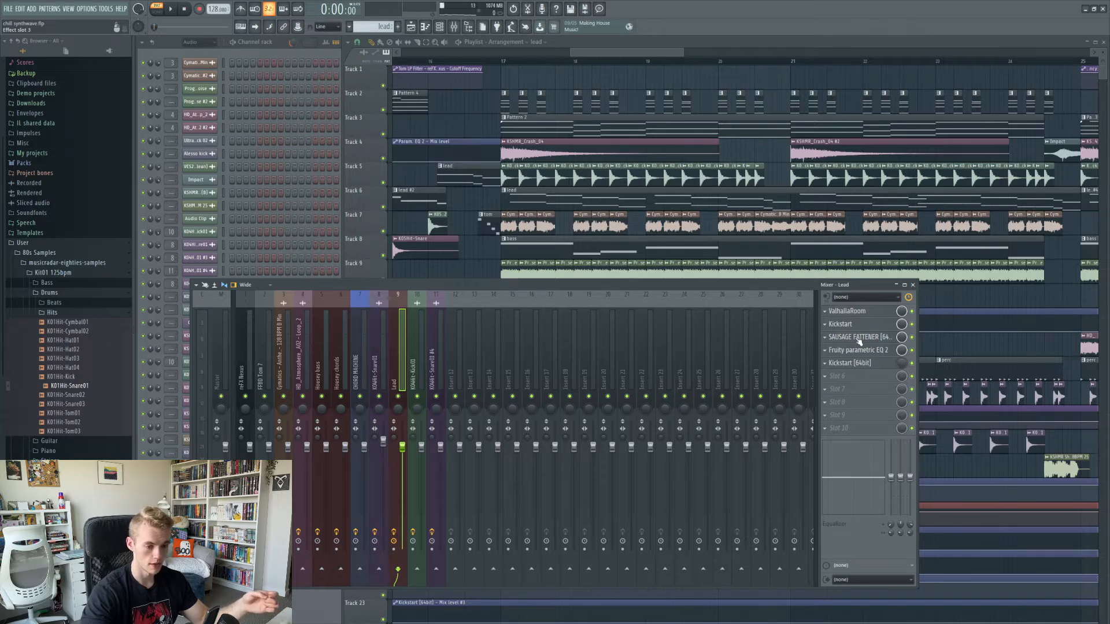
{"action": "left_click", "coordinate": [860, 338]}
{"action": "left_click", "coordinate": [860, 338]}
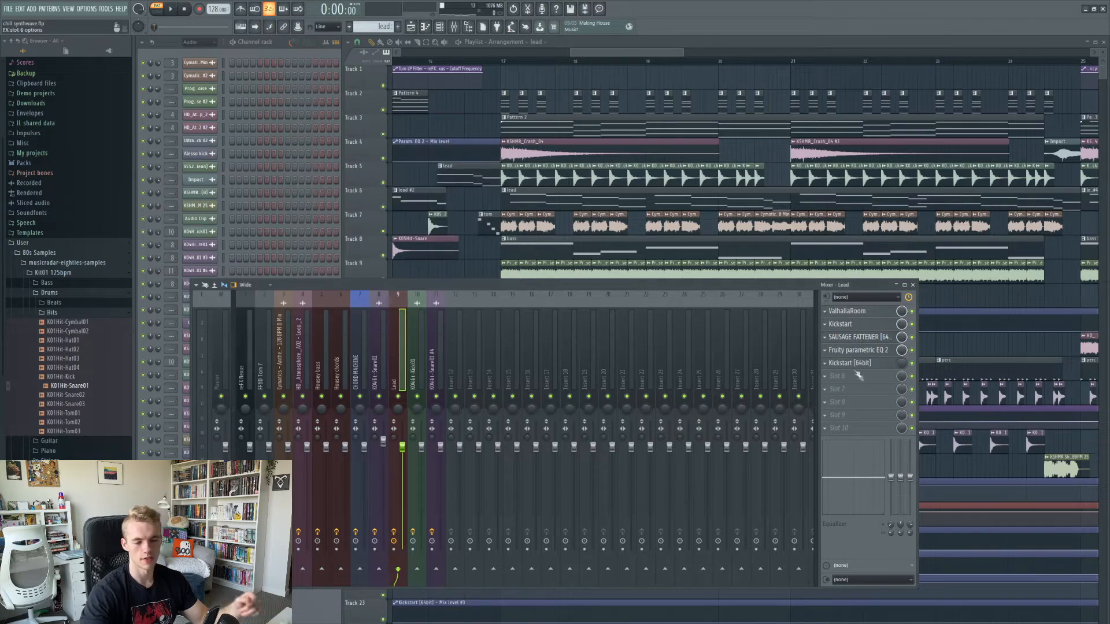
{"action": "left_click", "coordinate": [860, 350]}
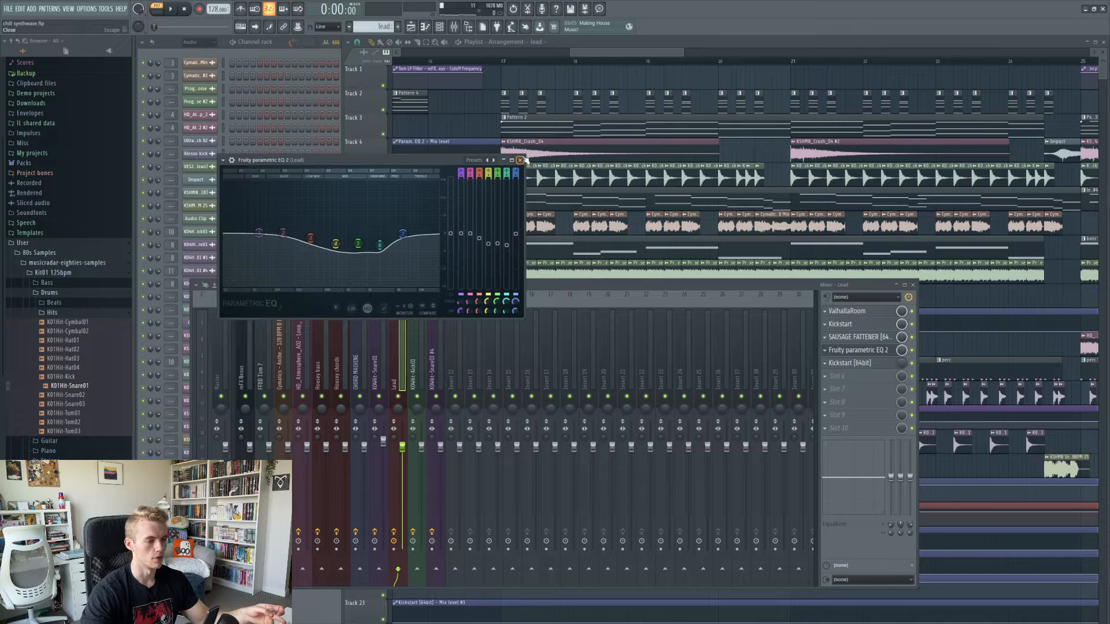
{"action": "left_click", "coordinate": [520, 160]}
Step: Audition the kick sample used on Track 5 after bar 17 in its audio clip settings, and close them
{"action": "left_click", "coordinate": [551, 60]}
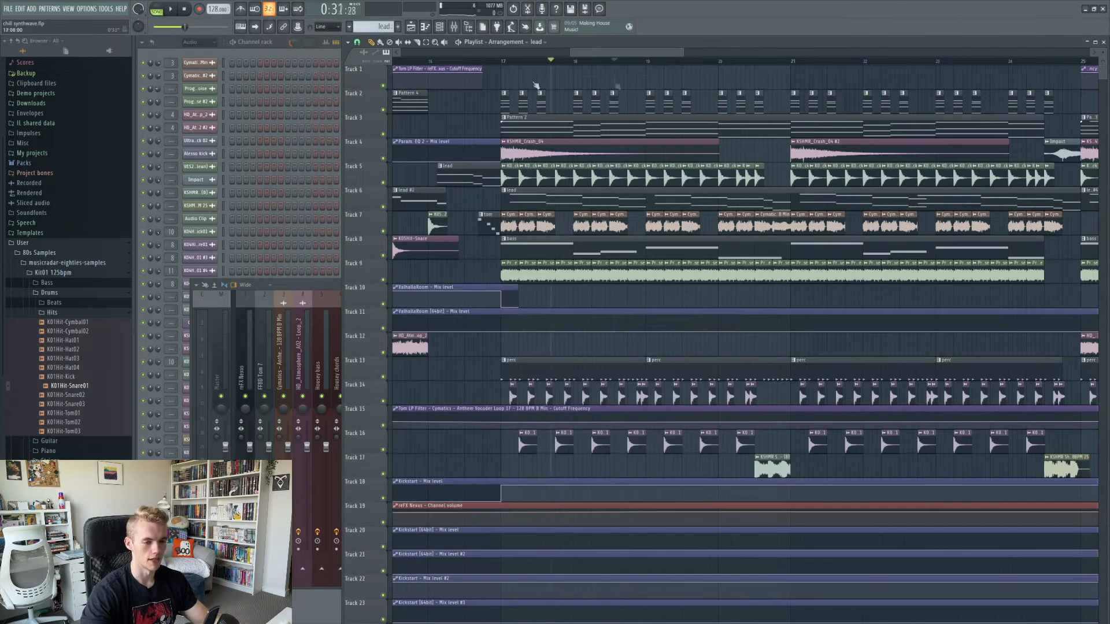
{"action": "scroll", "coordinate": [505, 178], "scroll_direction": "up", "scroll_amount": 5}
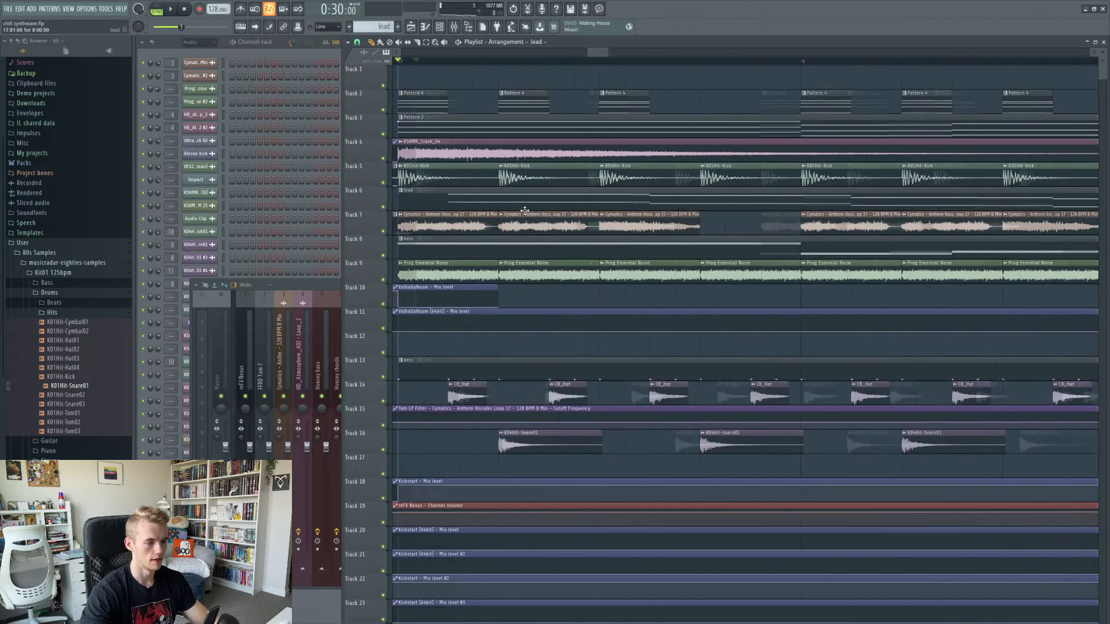
{"action": "double_click", "coordinate": [518, 173]}
{"action": "left_click", "coordinate": [337, 295]}
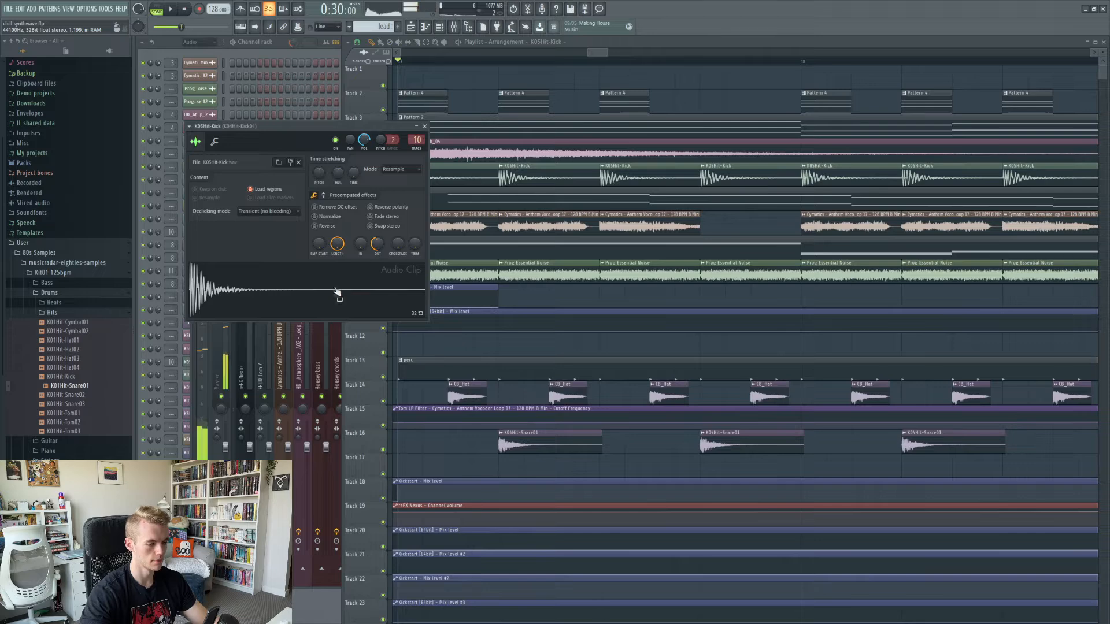
{"action": "left_click", "coordinate": [425, 127]}
Step: Audition the CB_Hat sample used on Track 14 in its audio clip settings, and close them
{"action": "double_click", "coordinate": [466, 393]}
{"action": "left_click", "coordinate": [366, 293]}
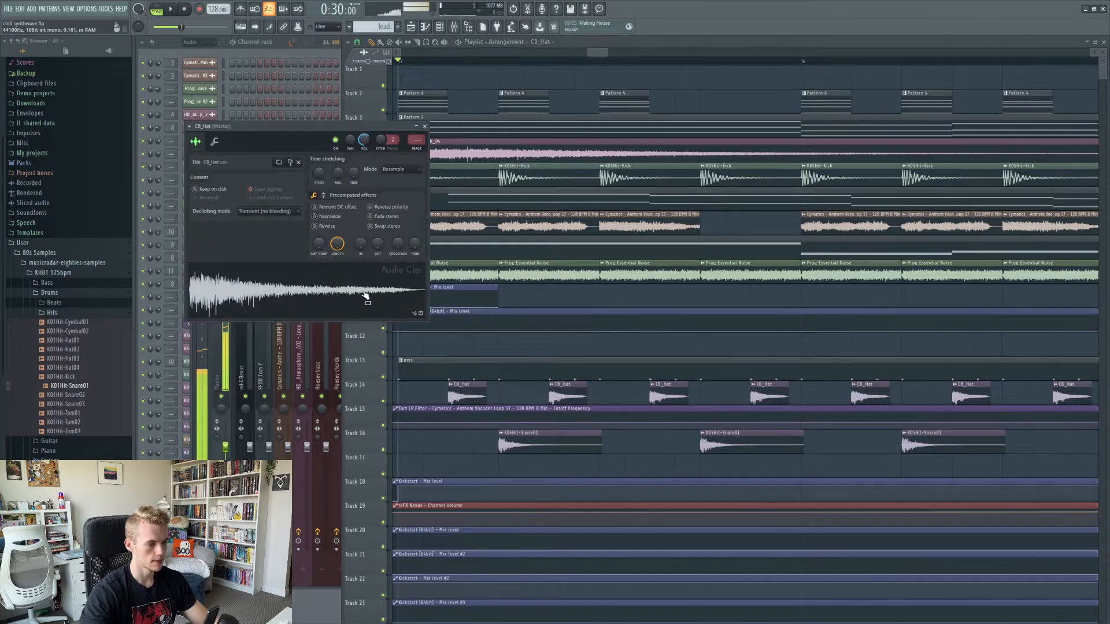
{"action": "left_click", "coordinate": [426, 126]}
Step: Play from bar 17 with the Prog Essential Noise layer on Track 9 isolated, and stop playback
{"action": "scroll", "coordinate": [461, 144], "scroll_direction": "down", "scroll_amount": 2}
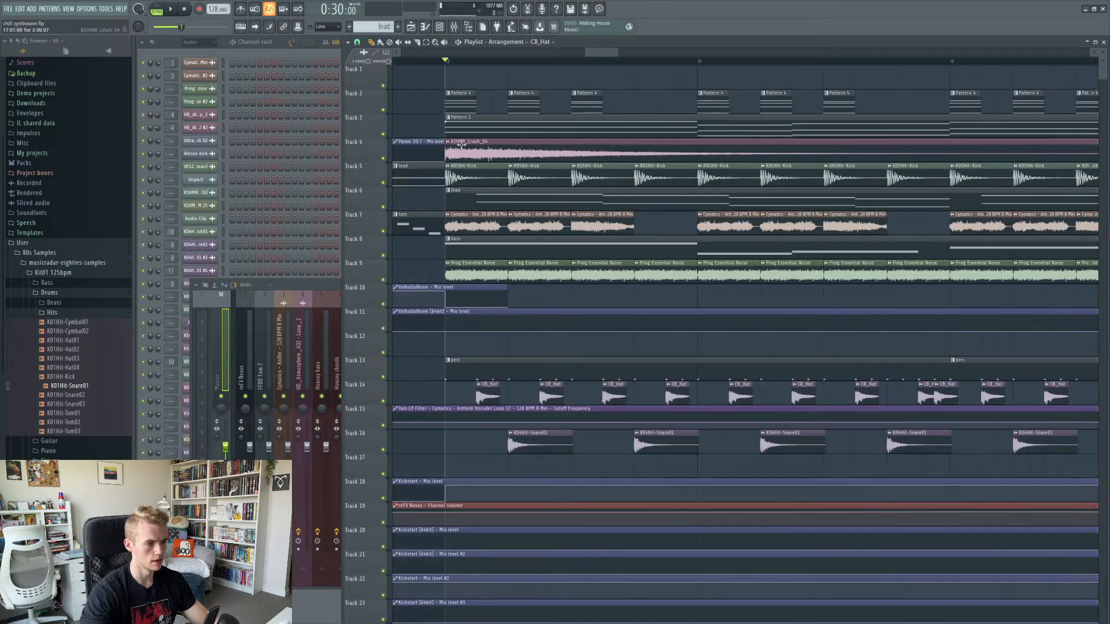
{"action": "key", "text": "space"}
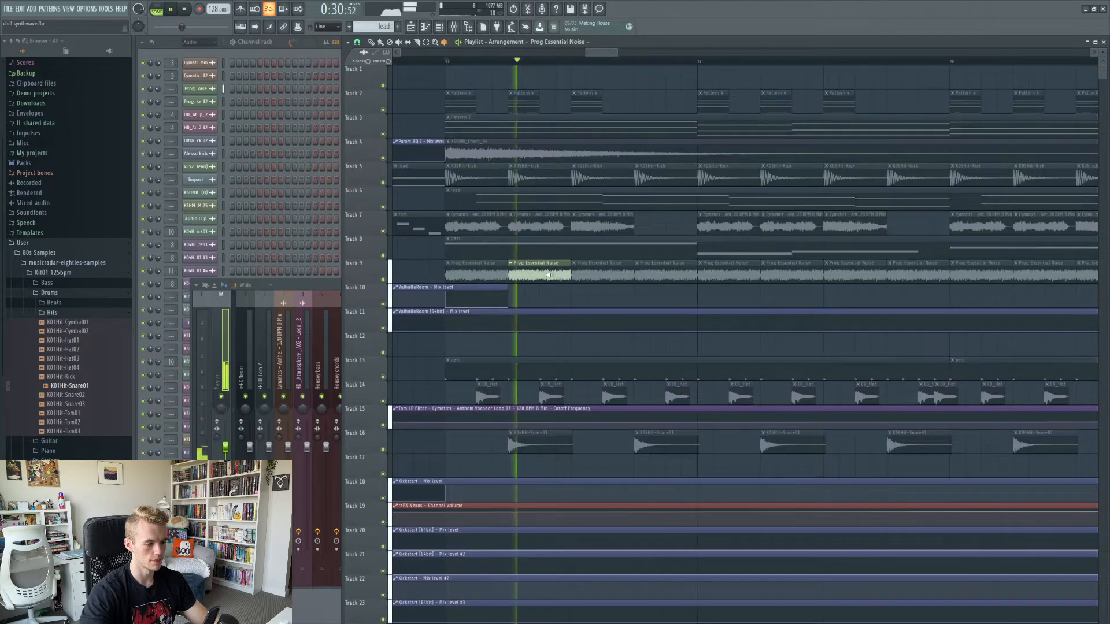
{"action": "left_click_drag", "start_coordinate": [688, 447], "coordinate": [861, 417]}
{"action": "scroll", "coordinate": [609, 167], "scroll_direction": "down", "scroll_amount": 2}
{"action": "scroll", "coordinate": [604, 243], "scroll_direction": "down", "scroll_amount": 3}
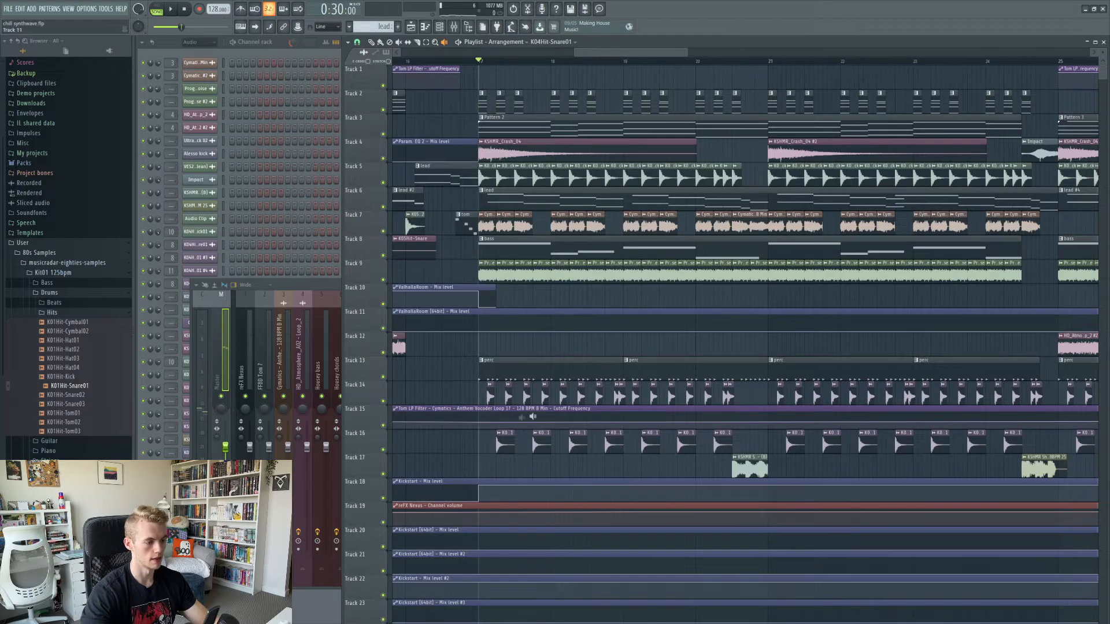
Step: Check the effects on the mixer track of the snare used on Track 16
{"action": "left_click", "coordinate": [497, 443]}
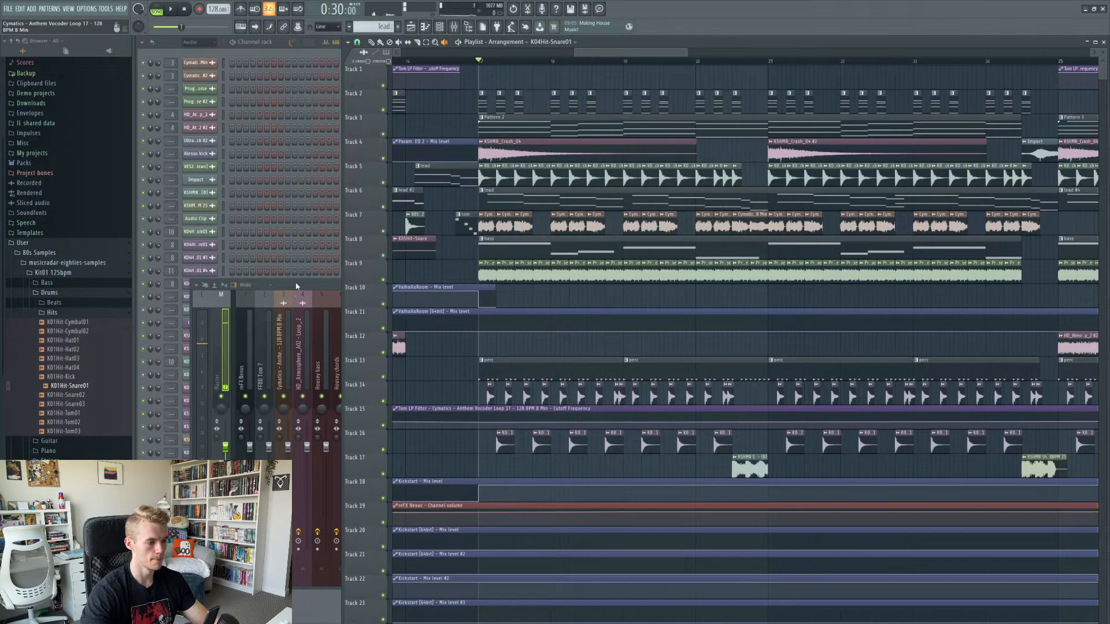
{"action": "left_click", "coordinate": [298, 285]}
{"action": "left_click", "coordinate": [375, 366]}
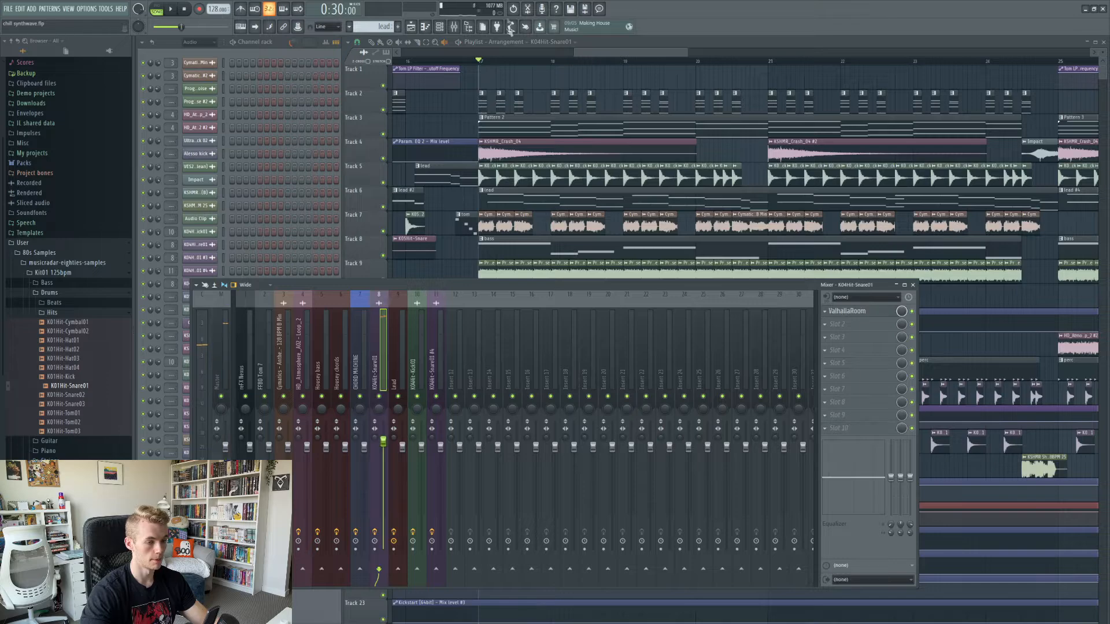
Step: Save the project with the playhead in bar 20, and select the KSHMR Short Fill clip on Track 17
{"action": "left_click", "coordinate": [665, 60]}
{"action": "key", "text": "ctrl+s"}
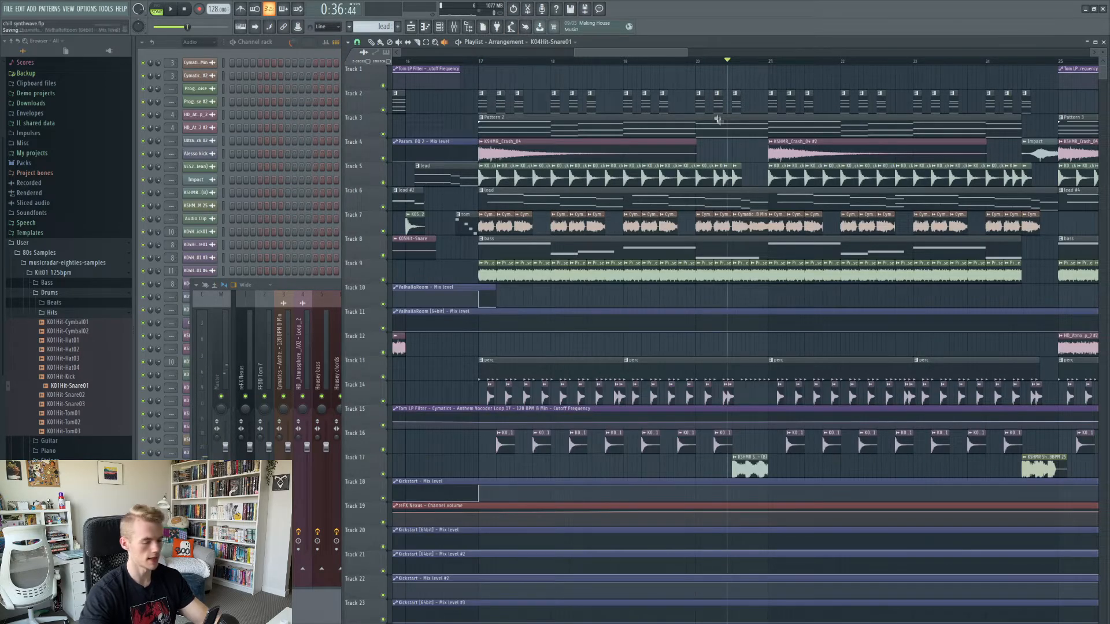
{"action": "left_click_drag", "start_coordinate": [633, 53], "coordinate": [650, 53]}
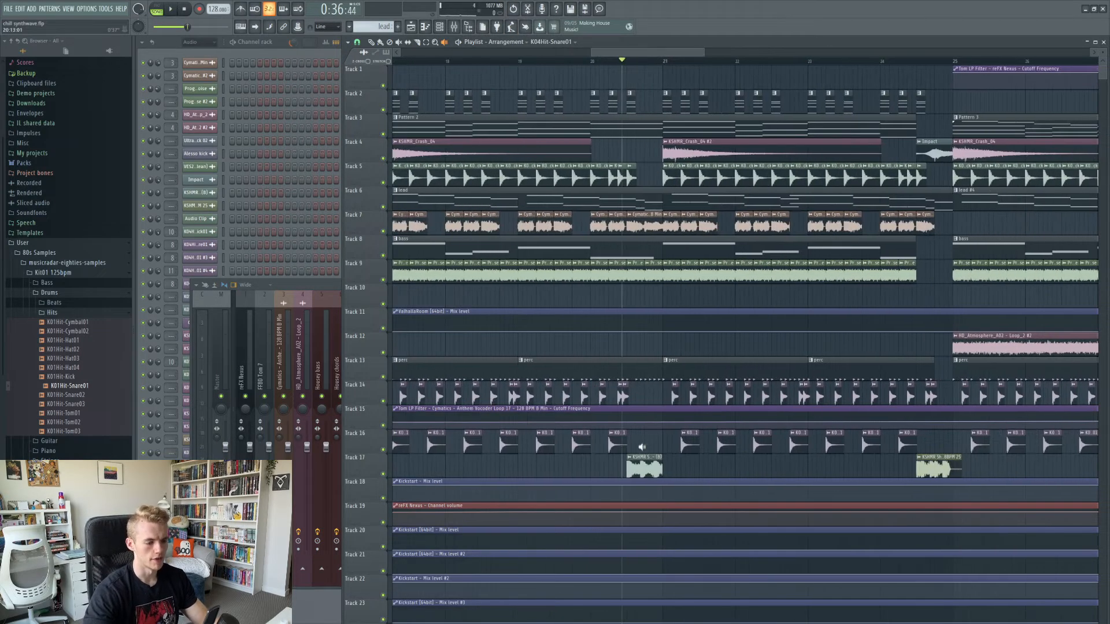
{"action": "left_click", "coordinate": [628, 466]}
Step: Open the tom pattern just before bar 17 in the piano roll and play its FFBD Tom 7 notes
{"action": "left_click_drag", "start_coordinate": [615, 53], "coordinate": [571, 59]}
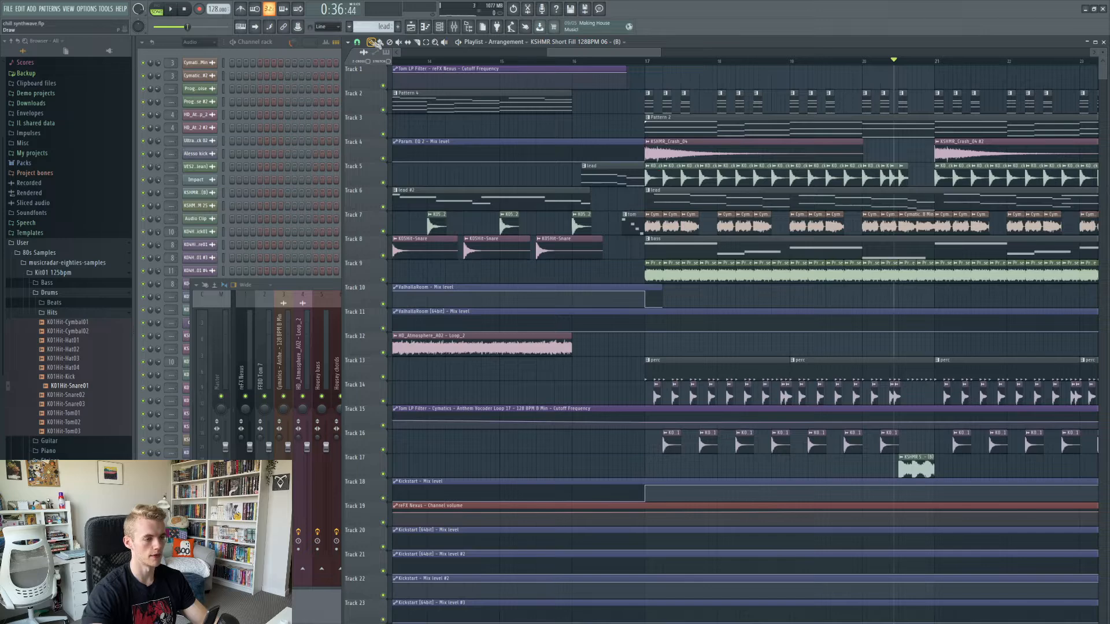
{"action": "double_click", "coordinate": [634, 226]}
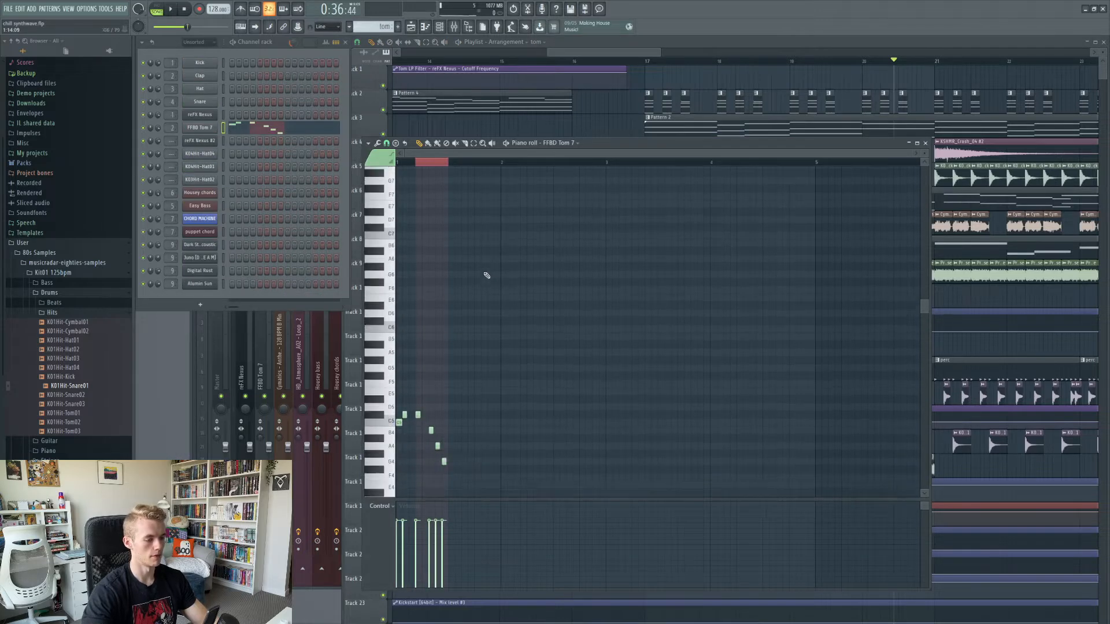
{"action": "left_click_drag", "start_coordinate": [474, 153], "coordinate": [434, 154]}
{"action": "right_click", "coordinate": [437, 164]}
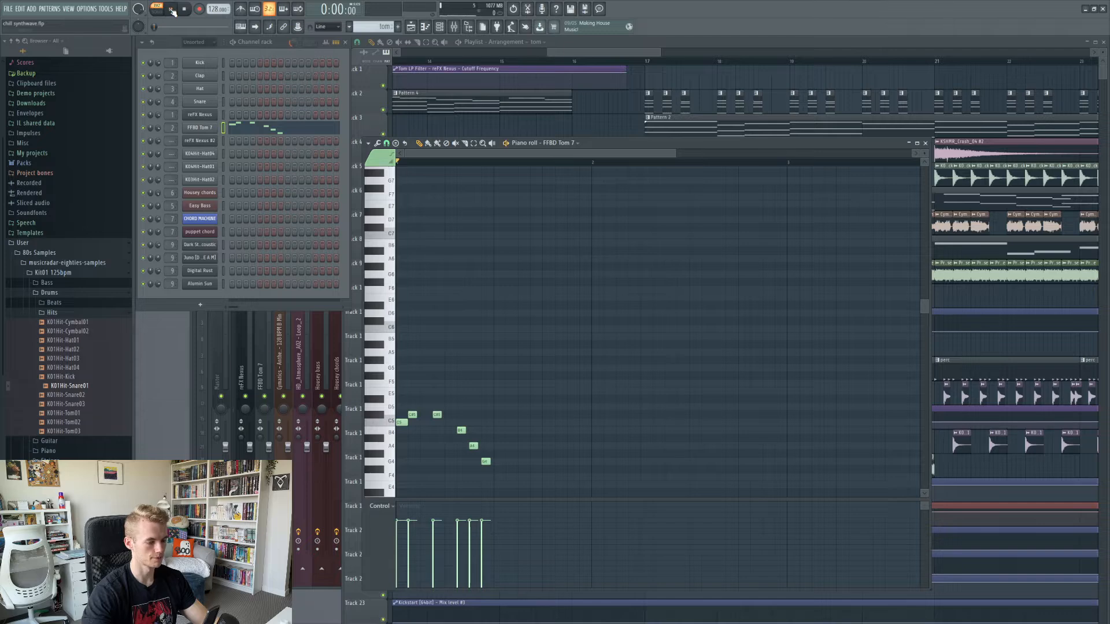
{"action": "left_click", "coordinate": [171, 9]}
{"action": "scroll", "coordinate": [635, 347], "scroll_direction": "down", "scroll_amount": 3}
{"action": "left_click", "coordinate": [445, 162]}
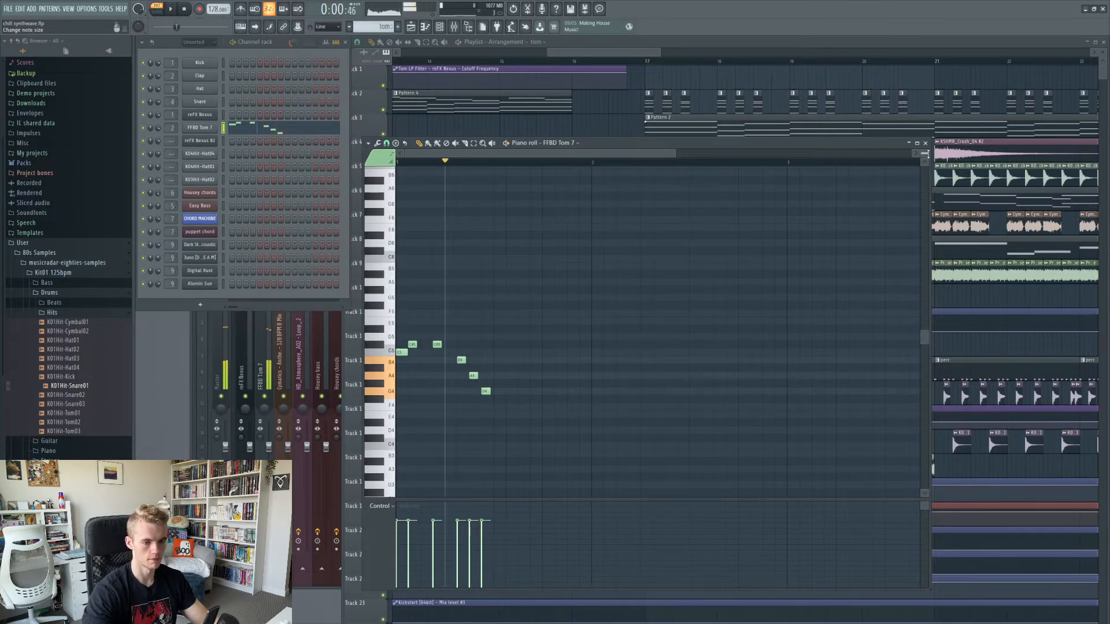
Step: Return to the playlist, play the tom fill into bar 17, and stop playback
{"action": "left_click", "coordinate": [636, 59]}
{"action": "scroll", "coordinate": [636, 60], "scroll_direction": "down", "scroll_amount": 3}
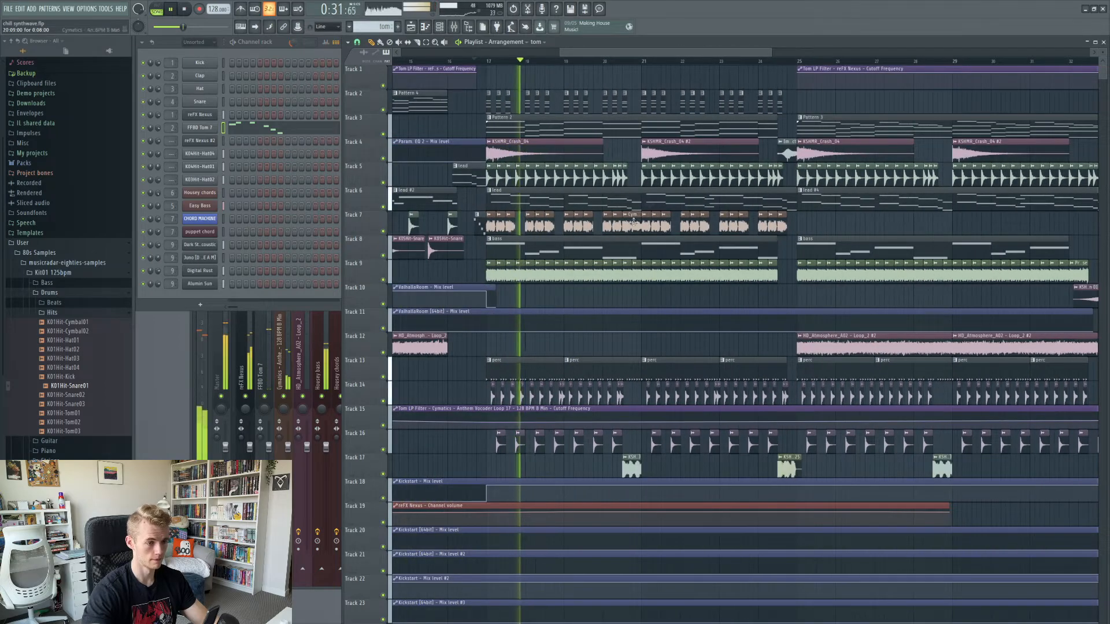
{"action": "left_click_drag", "start_coordinate": [614, 56], "coordinate": [631, 55]}
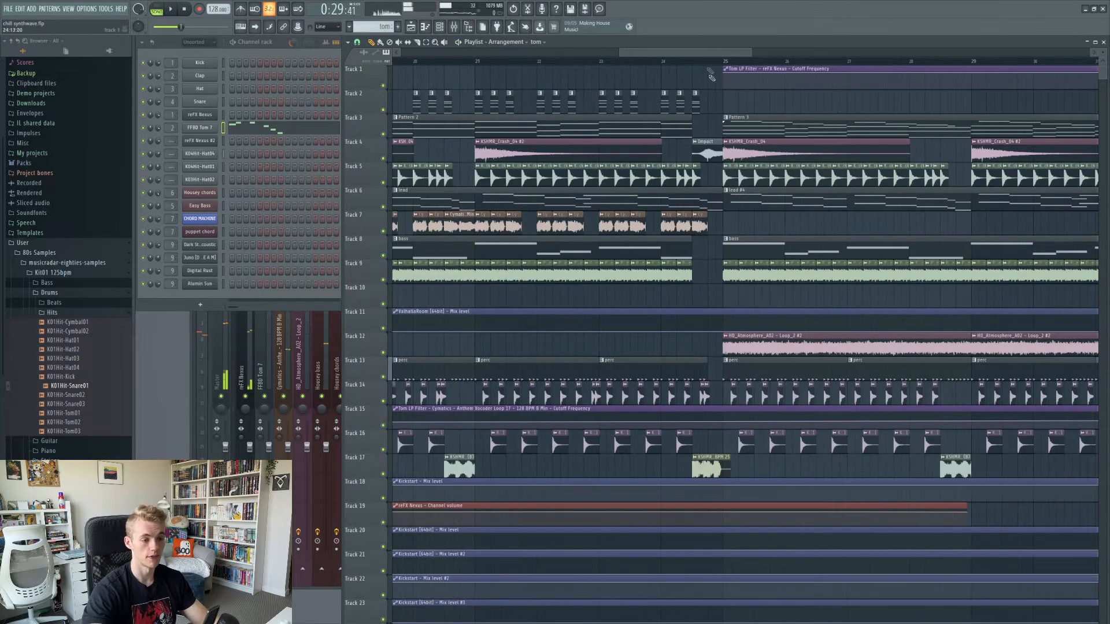
Step: Play the transition into bar 25 and follow the arrangement through the second section
{"action": "left_click_drag", "start_coordinate": [683, 55], "coordinate": [706, 55]}
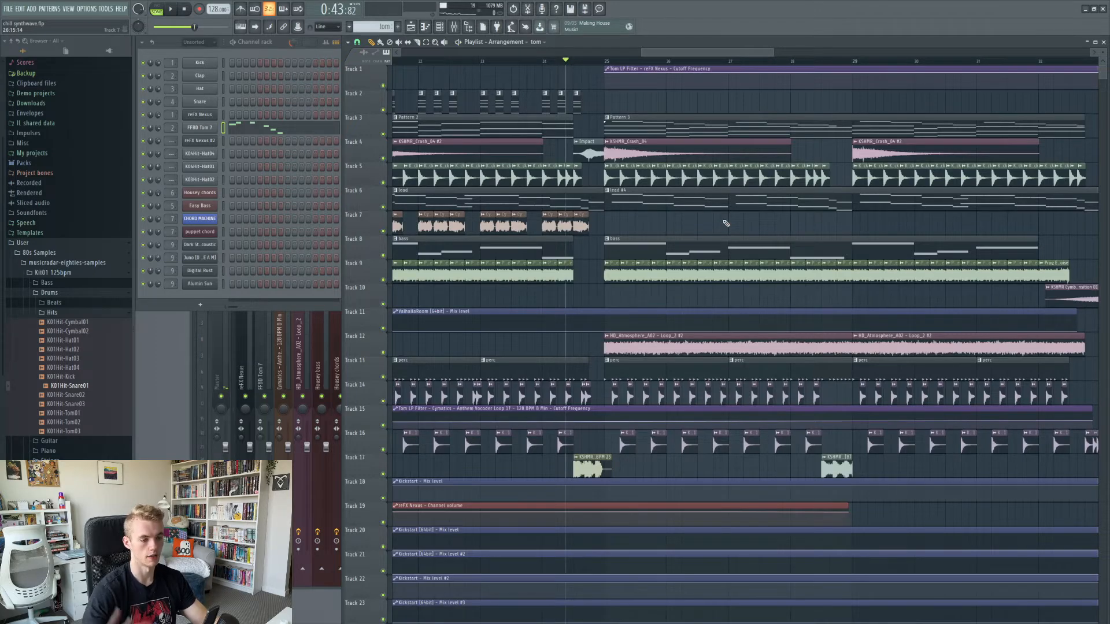
{"action": "key", "text": "space"}
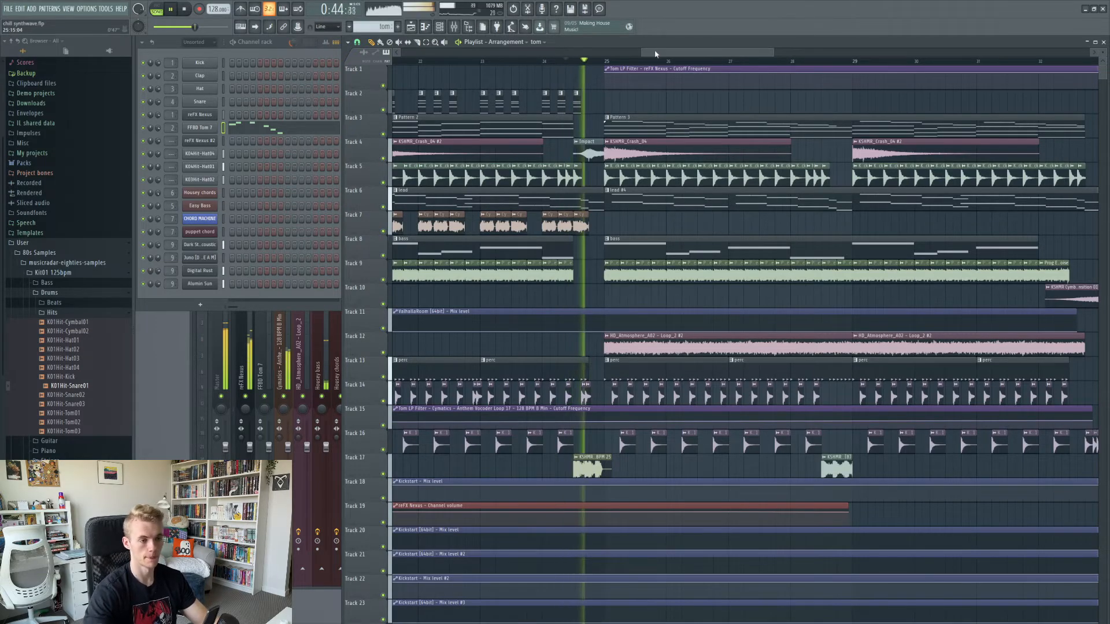
{"action": "scroll", "coordinate": [669, 59], "scroll_direction": "down", "scroll_amount": 3}
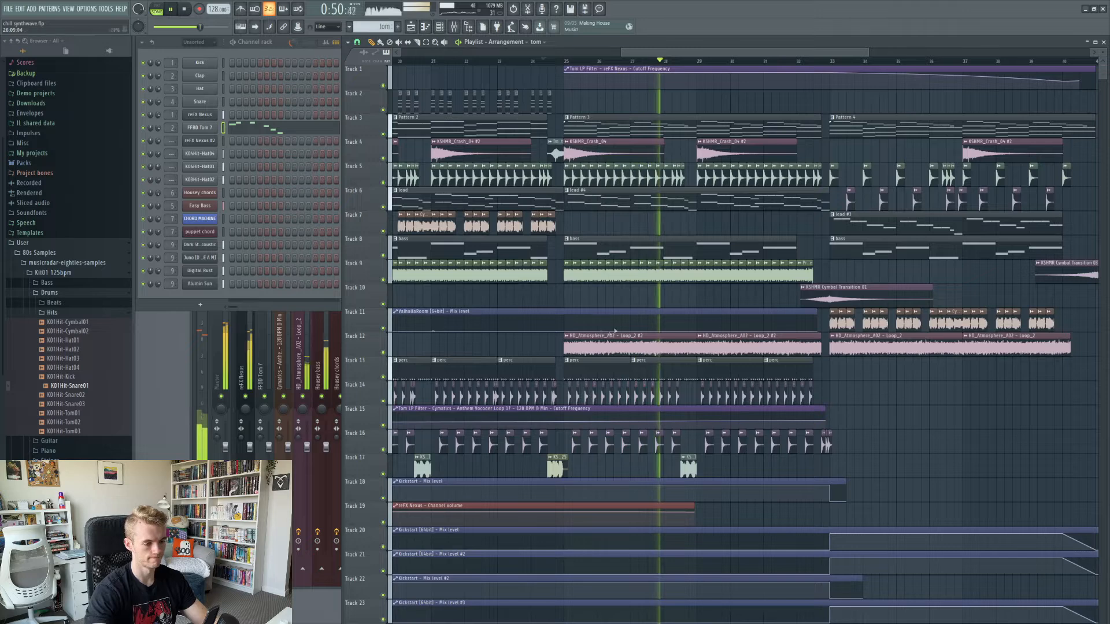
{"action": "left_click_drag", "start_coordinate": [650, 53], "coordinate": [688, 54]}
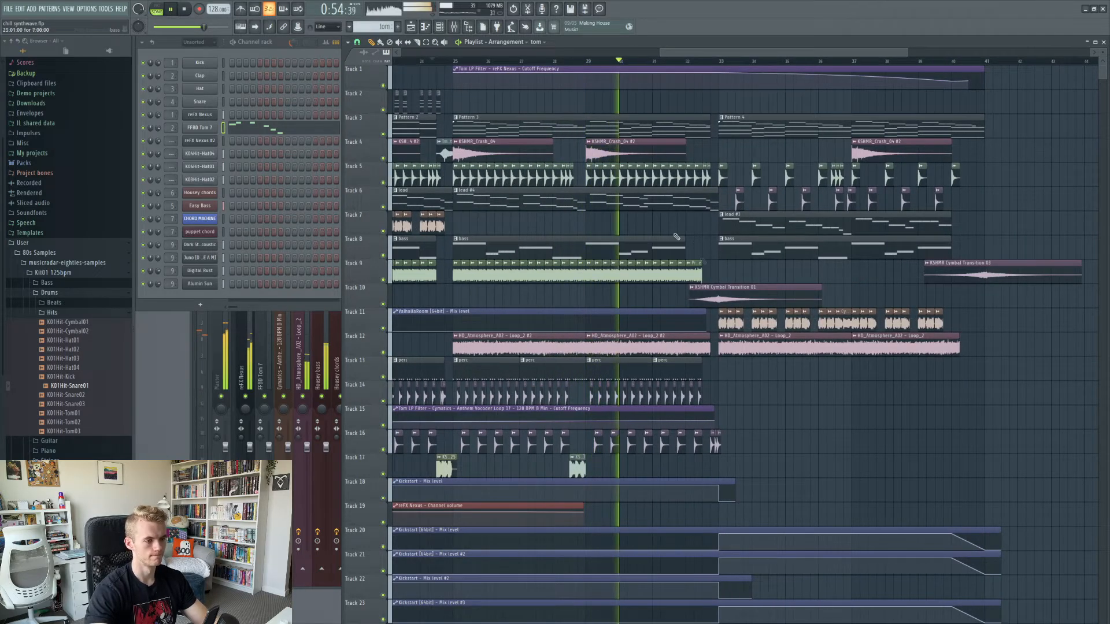
Step: Inspect the FLEX Juno [DREAM] preset used in the lead #4 pattern, and close the plugin
{"action": "left_click", "coordinate": [627, 195]}
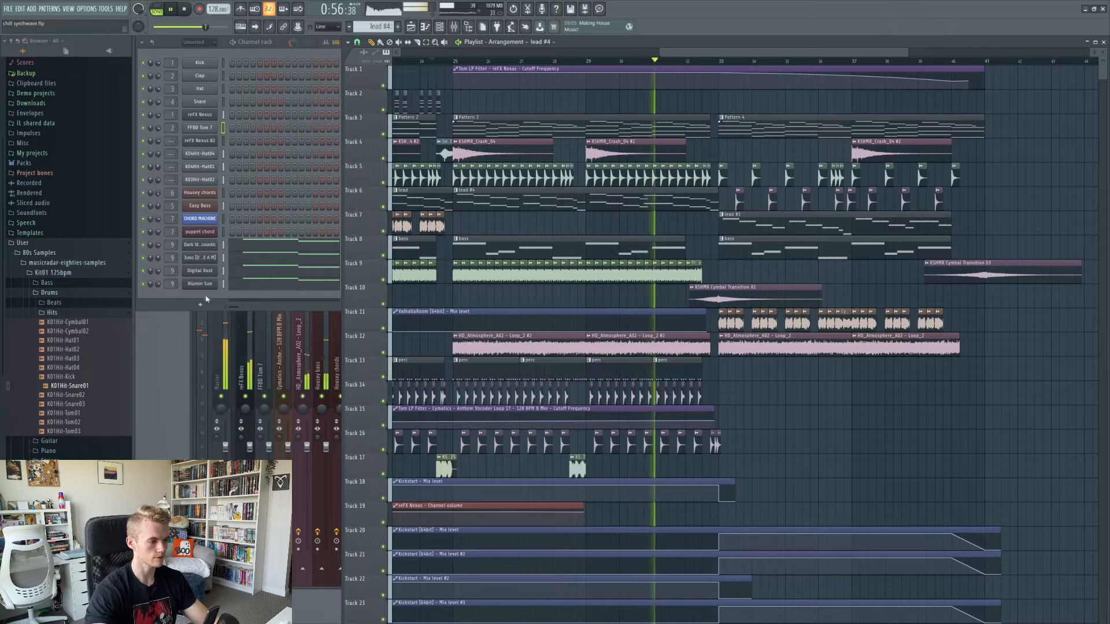
{"action": "left_click", "coordinate": [200, 261]}
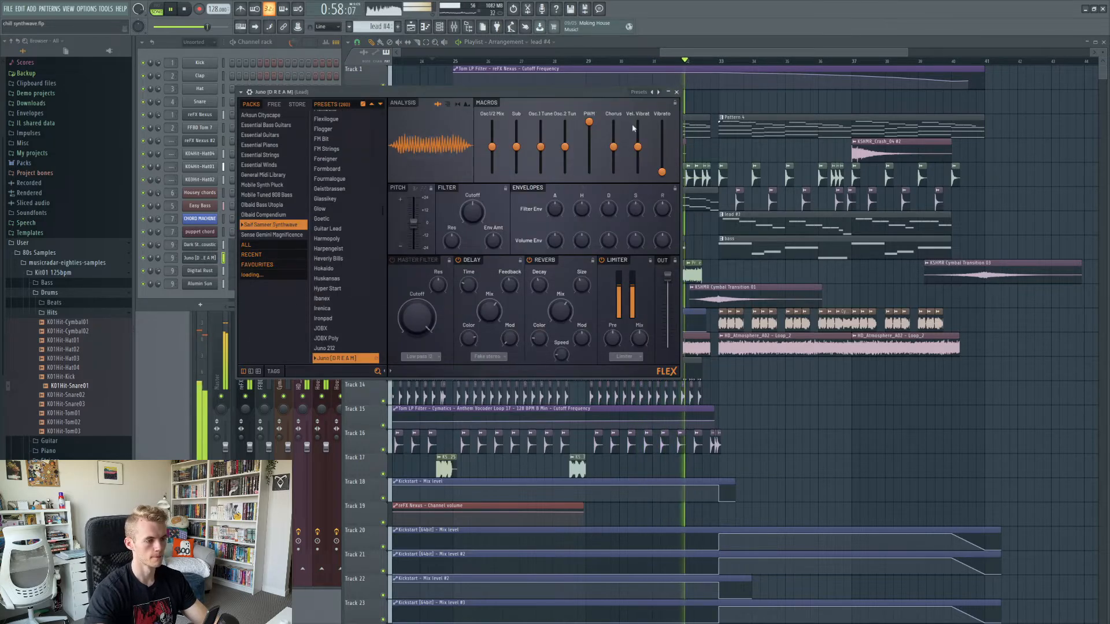
{"action": "left_click", "coordinate": [671, 102]}
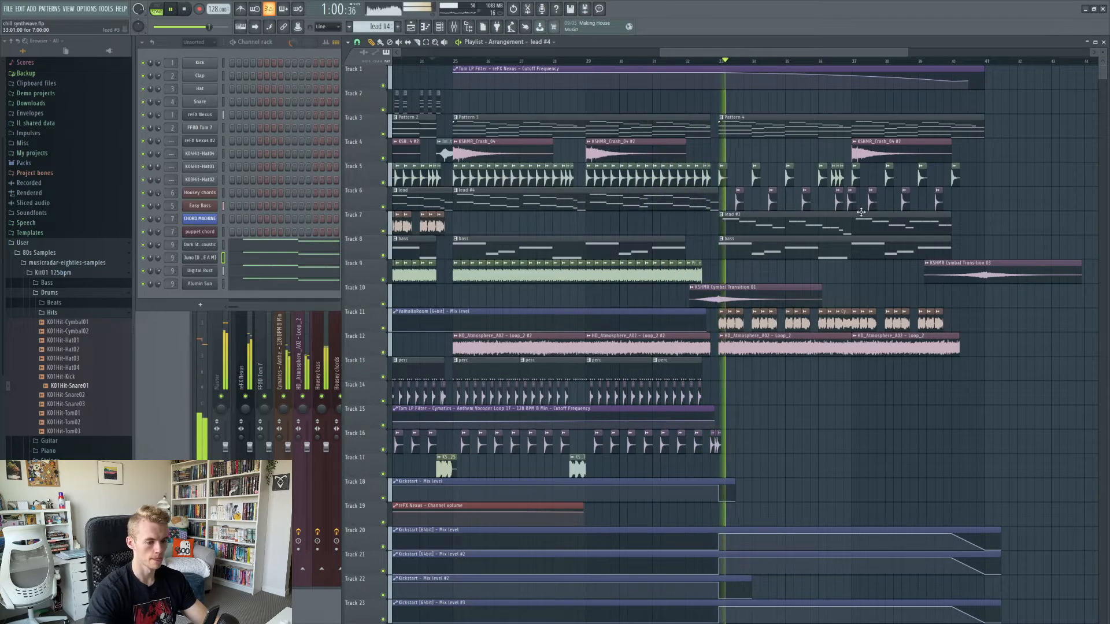
Step: Inspect the KSHMR Cymbal Transition 01 clip on Track 10, stop playback, and close its settings
{"action": "double_click", "coordinate": [730, 296]}
{"action": "key", "text": "space"}
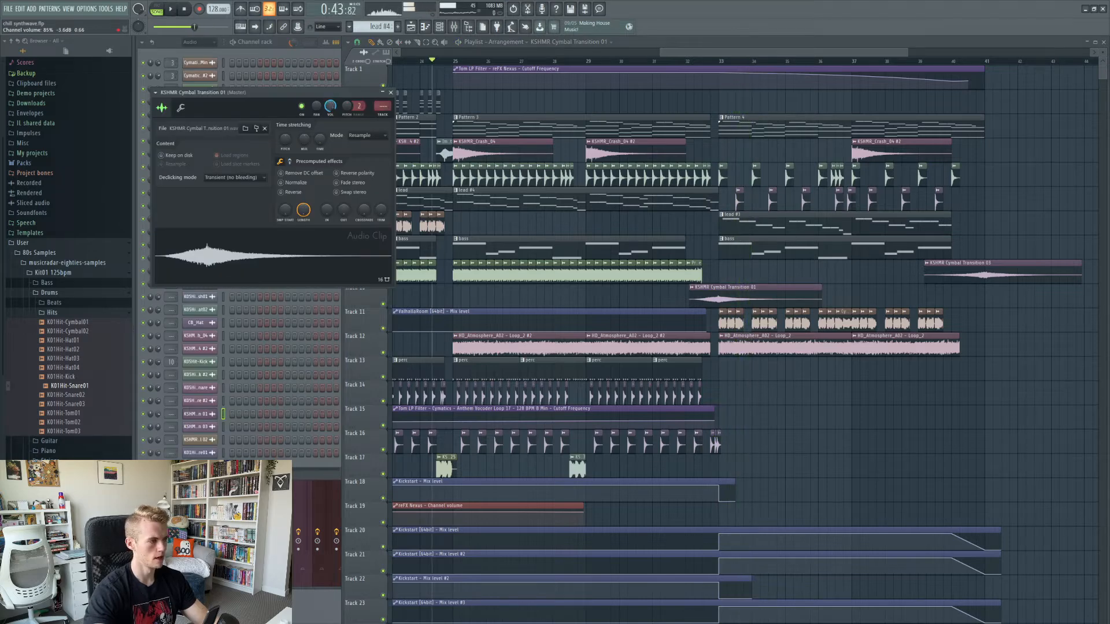
{"action": "left_click", "coordinate": [390, 94]}
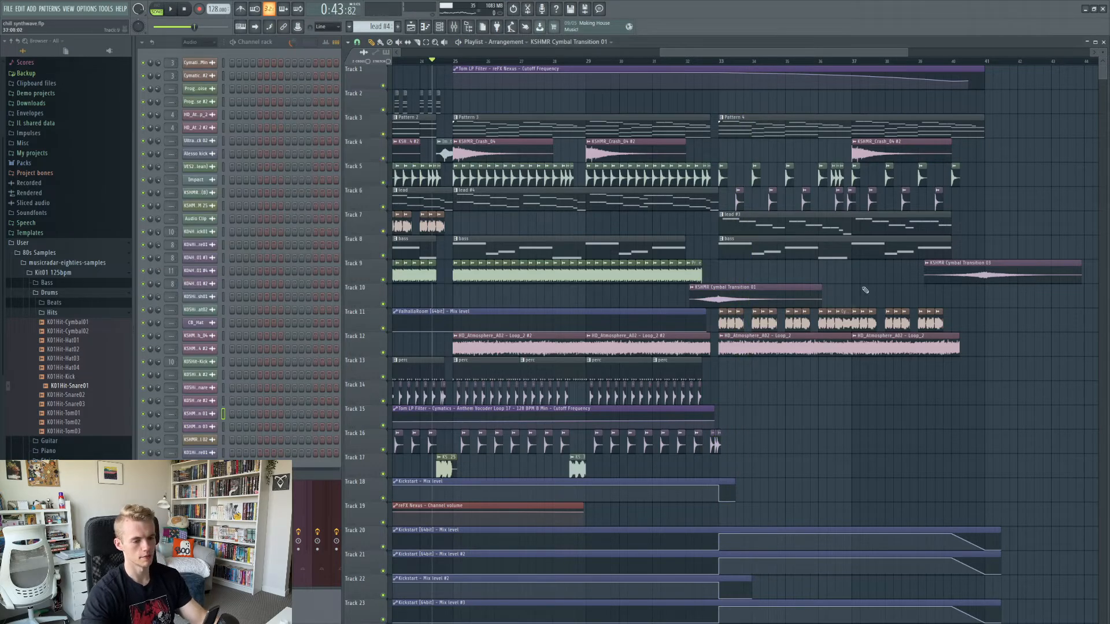
Step: Play the transition into bar 33 from just before the cymbal peak
{"action": "scroll", "coordinate": [745, 301], "scroll_direction": "up", "scroll_amount": 3}
{"action": "left_click", "coordinate": [639, 60]}
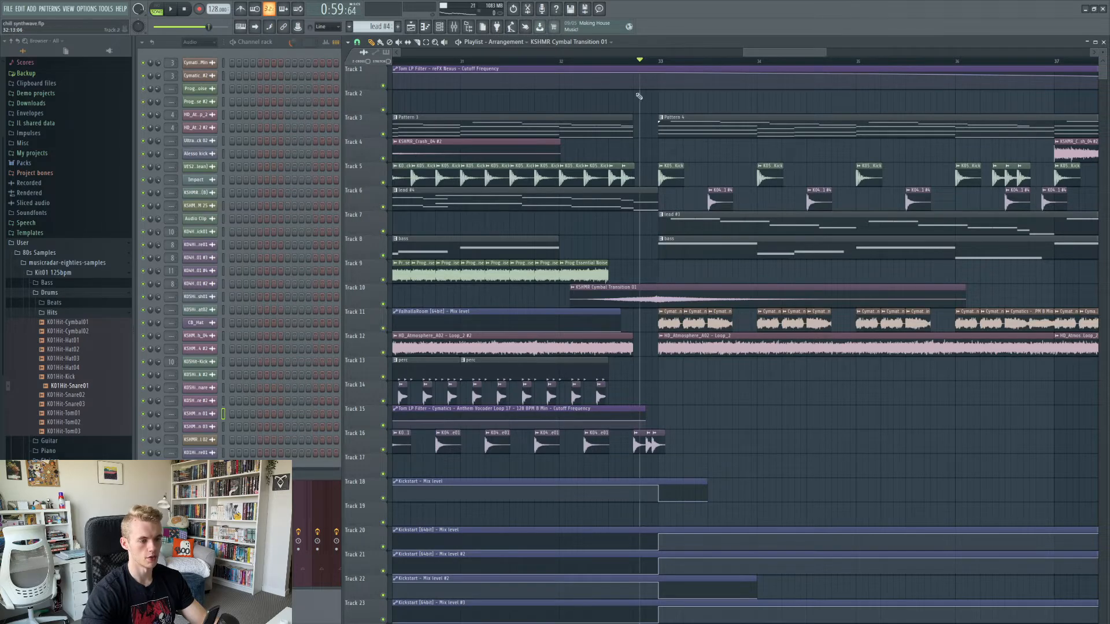
{"action": "key", "text": "space"}
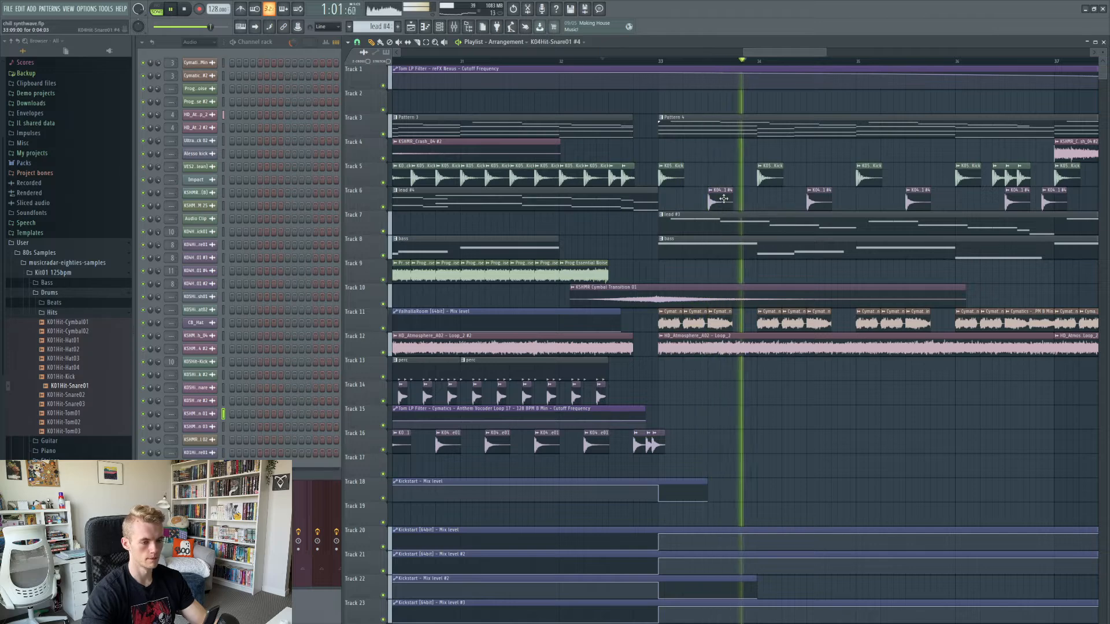
Step: Check the channel volume of the snare clip on Track 6 after bar 33, and close its settings
{"action": "double_click", "coordinate": [816, 199]}
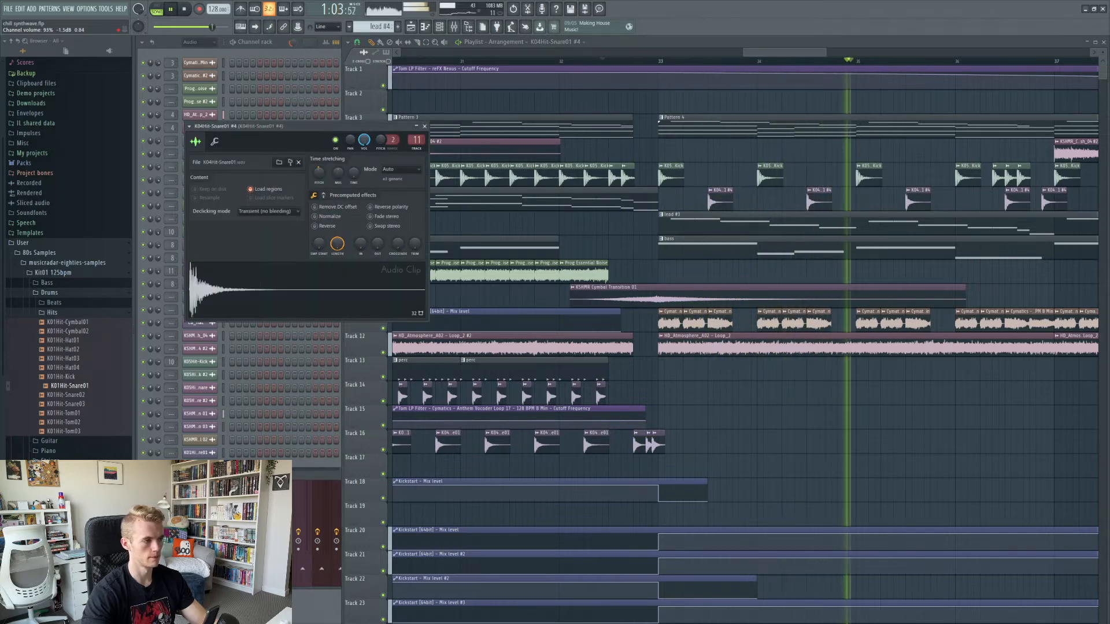
{"action": "left_click_drag", "start_coordinate": [364, 140], "coordinate": [364, 142]}
{"action": "left_click", "coordinate": [425, 126]}
Step: Save the project, and open ValhallaRoom [64bit] on the Track 6 snare's mixer track
{"action": "scroll", "coordinate": [688, 237], "scroll_direction": "down", "scroll_amount": 6}
{"action": "key", "text": "ctrl+s"}
{"action": "key", "text": "F9"}
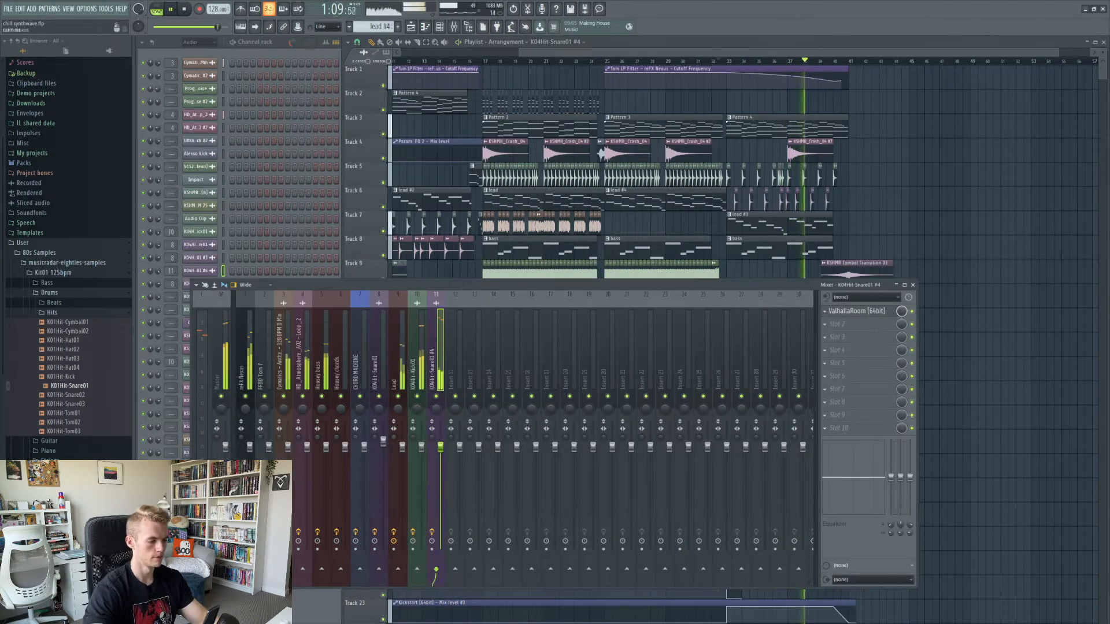
{"action": "left_click", "coordinate": [855, 311]}
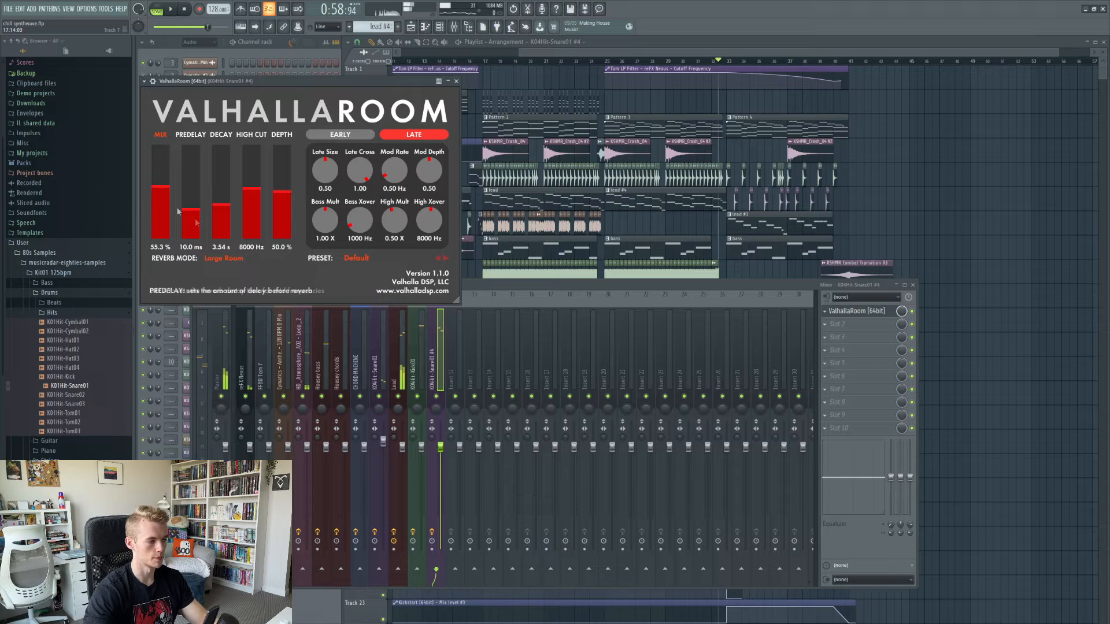
Step: Close the ValhallaRoom settings, and play the closing section from bar 33
{"action": "left_click", "coordinate": [692, 202]}
{"action": "scroll", "coordinate": [691, 202], "scroll_direction": "up", "scroll_amount": 5}
{"action": "key", "text": "F9"}
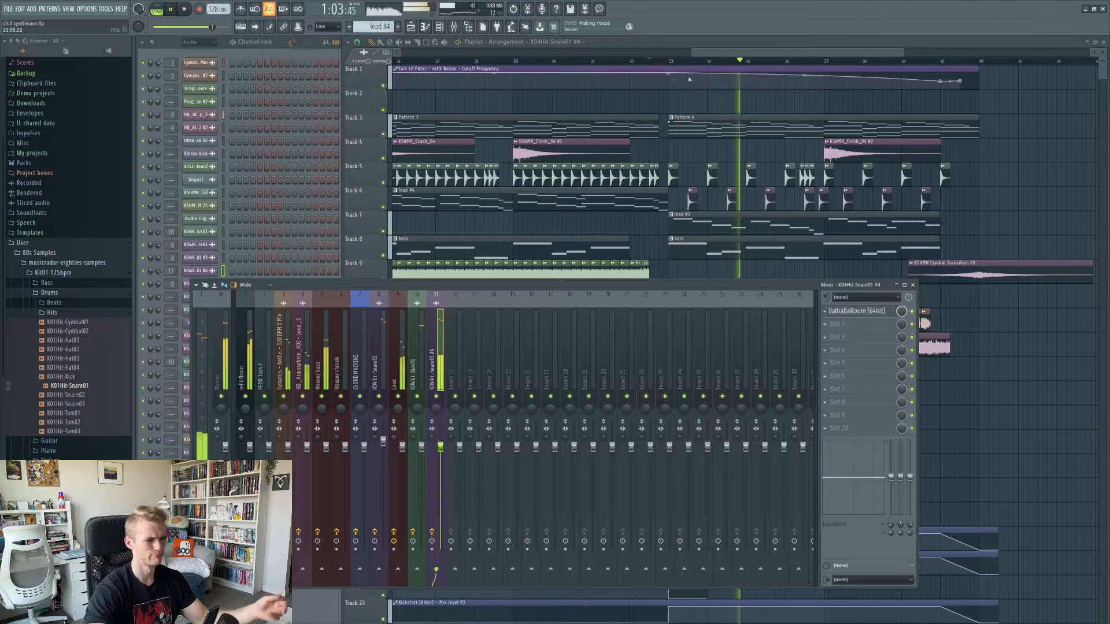
{"action": "left_click", "coordinate": [743, 63]}
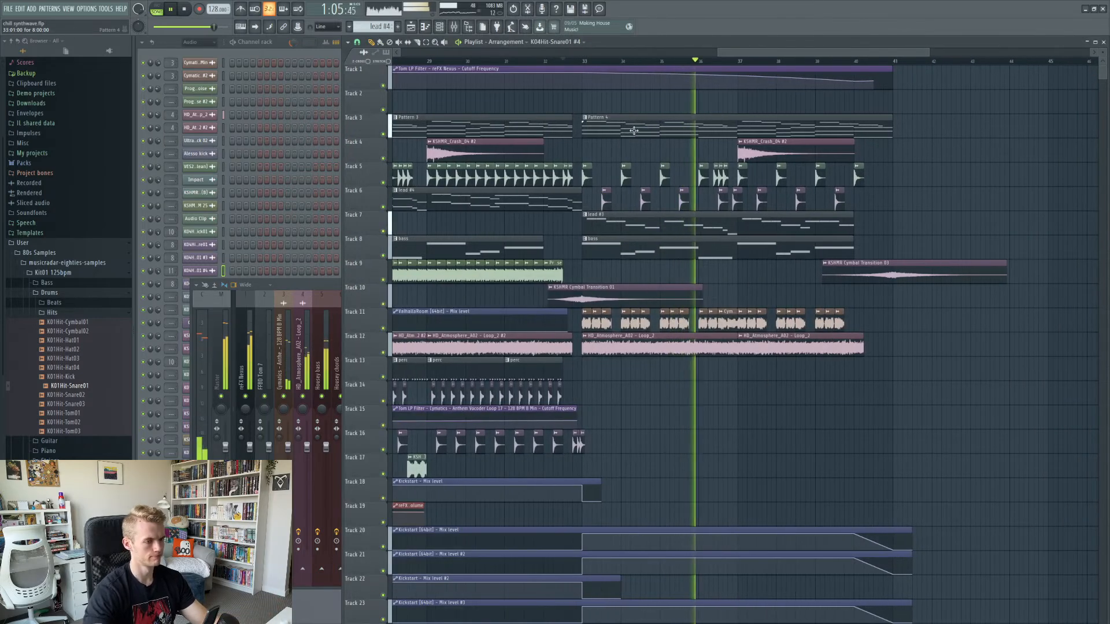
Step: Stop the song, and play the lead #3 pattern on Track 7 on its own
{"action": "left_click", "coordinate": [640, 230]}
{"action": "key", "text": "space"}
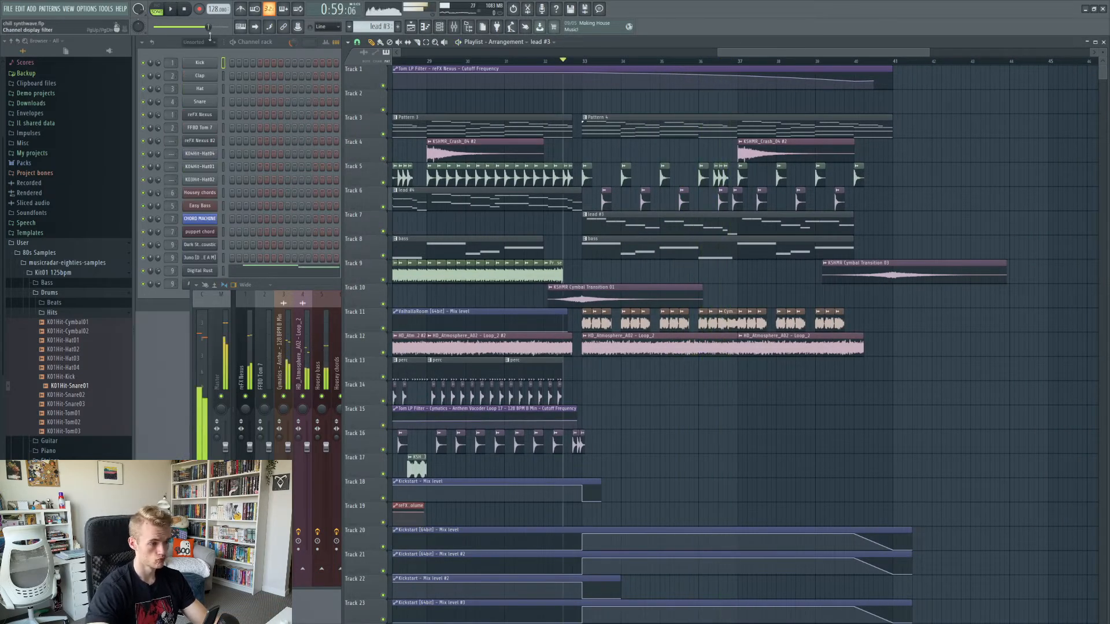
{"action": "left_click", "coordinate": [157, 9]}
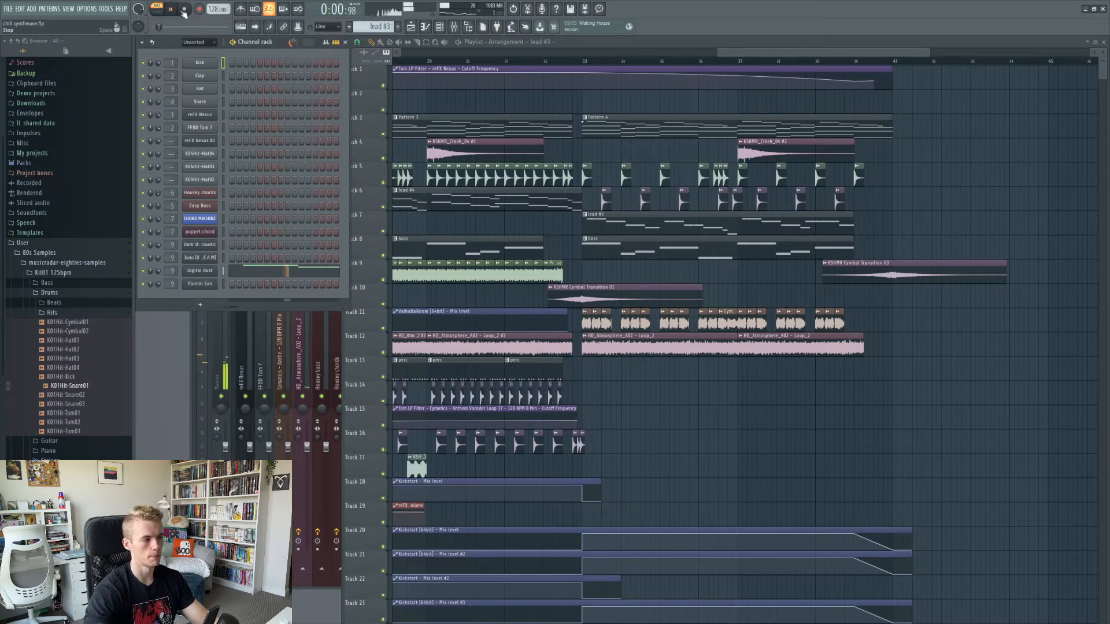
Step: Play Pattern 4 on Track 3 on its own in pattern mode
{"action": "left_click", "coordinate": [600, 132]}
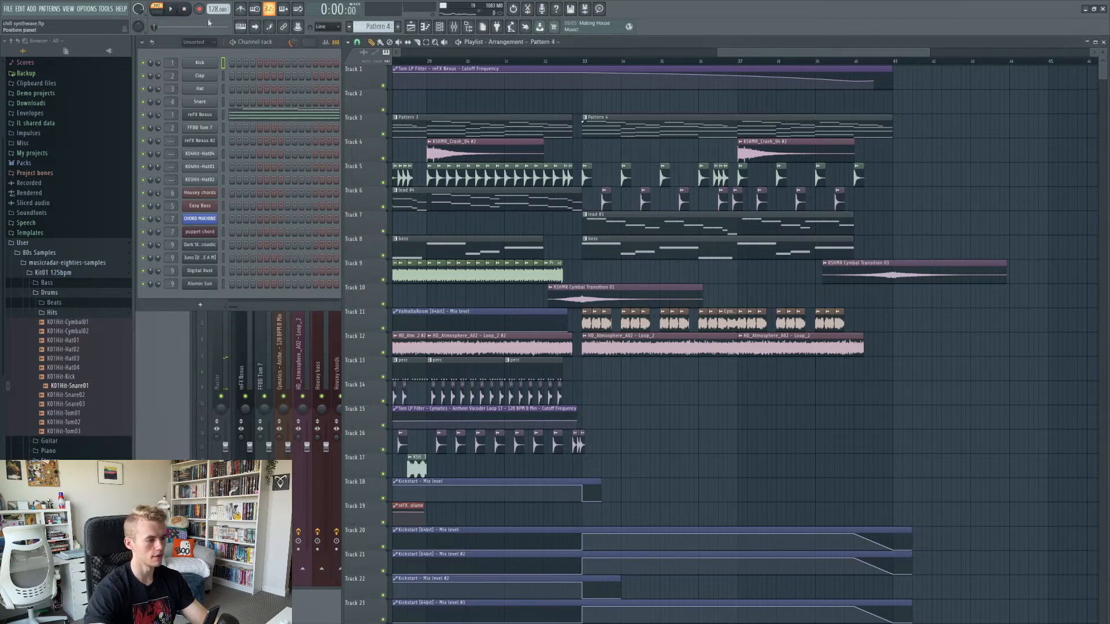
{"action": "left_click", "coordinate": [172, 10]}
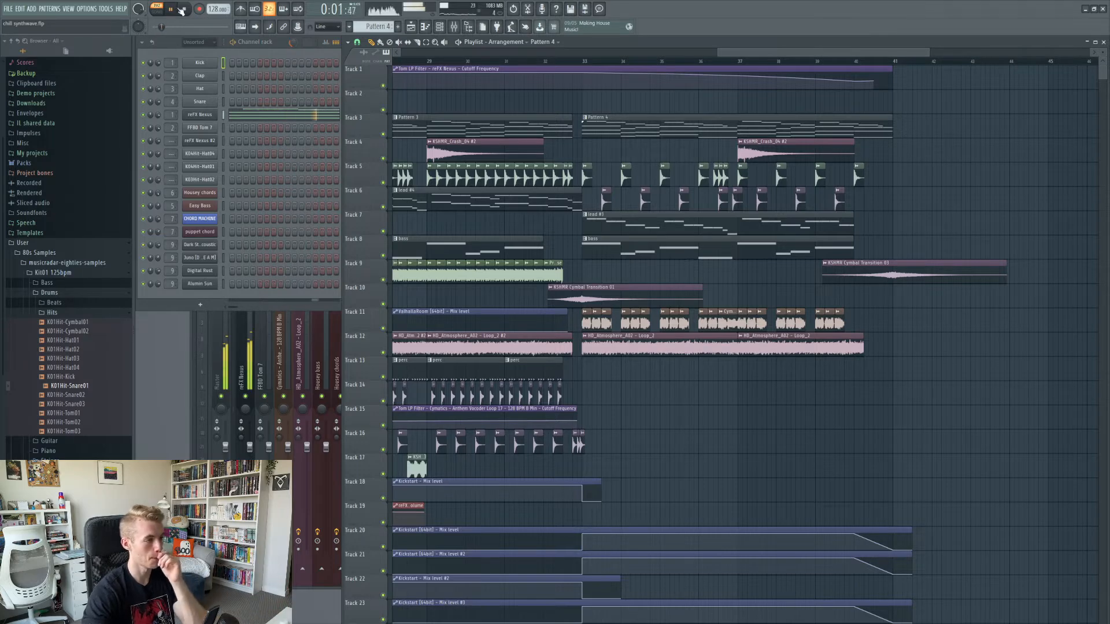
{"action": "scroll", "coordinate": [659, 213], "scroll_direction": "down", "scroll_amount": 2, "text": "ctrl"}
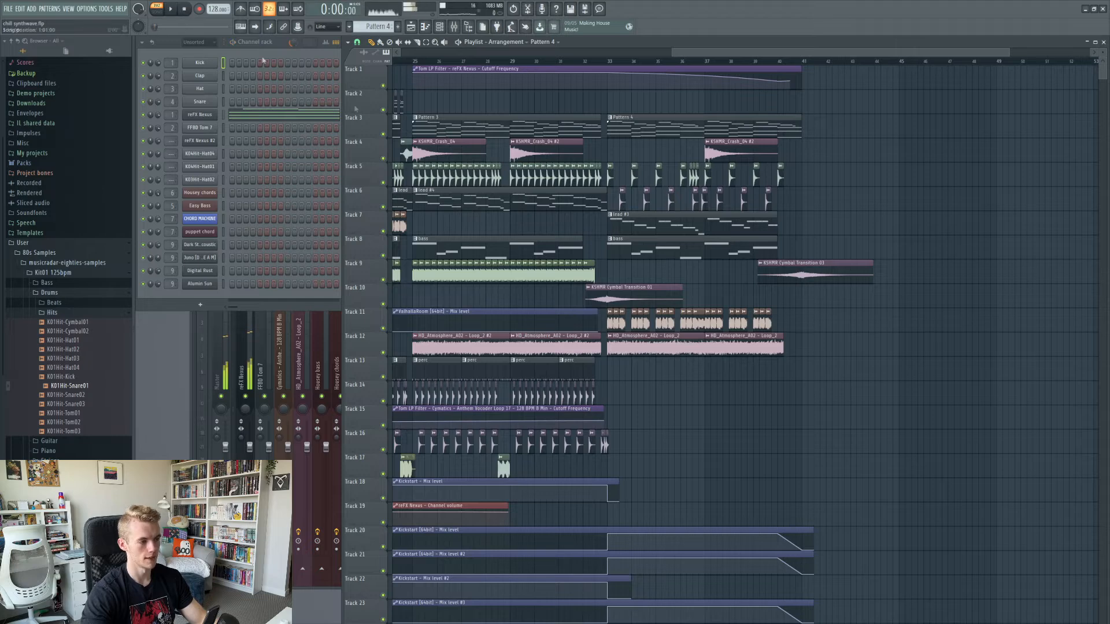
{"action": "scroll", "coordinate": [638, 254], "scroll_direction": "up", "scroll_amount": 2, "text": "ctrl"}
Step: View the reFX Nexus chord and melody notes of Pattern 4 in the piano roll, and close it
{"action": "left_click", "coordinate": [306, 115]}
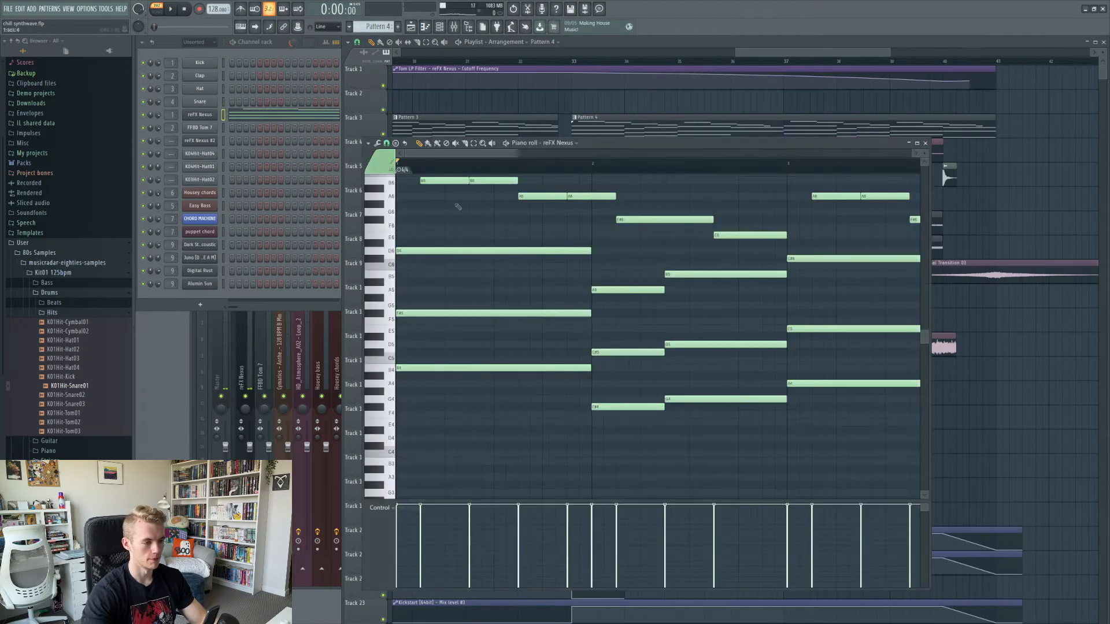
{"action": "scroll", "coordinate": [707, 279], "scroll_direction": "down", "scroll_amount": 2, "text": "ctrl"}
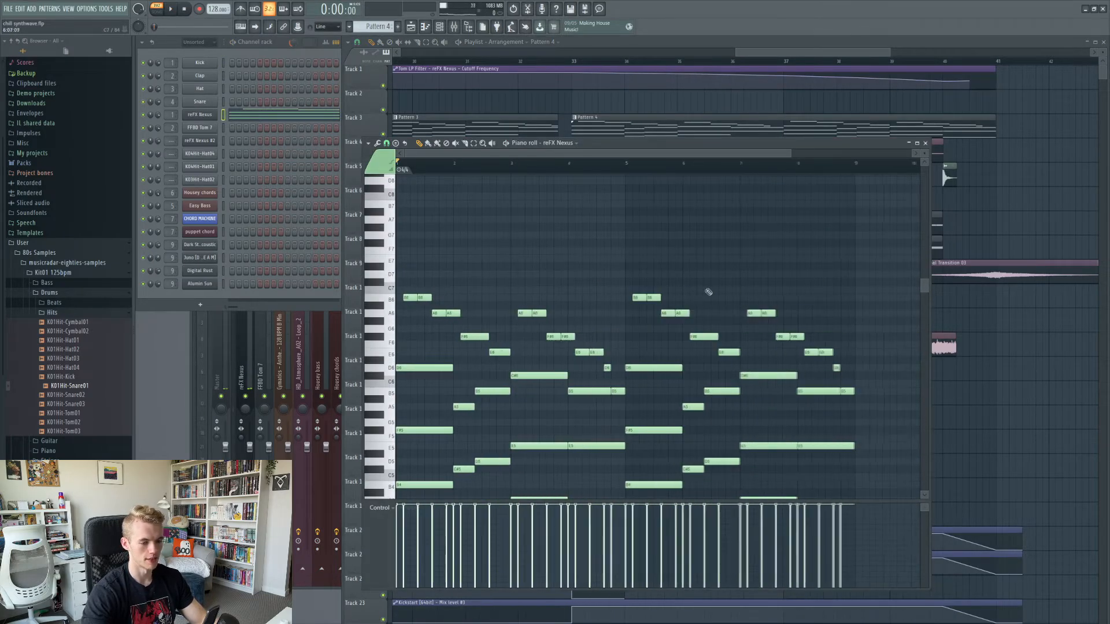
{"action": "left_click", "coordinate": [925, 143]}
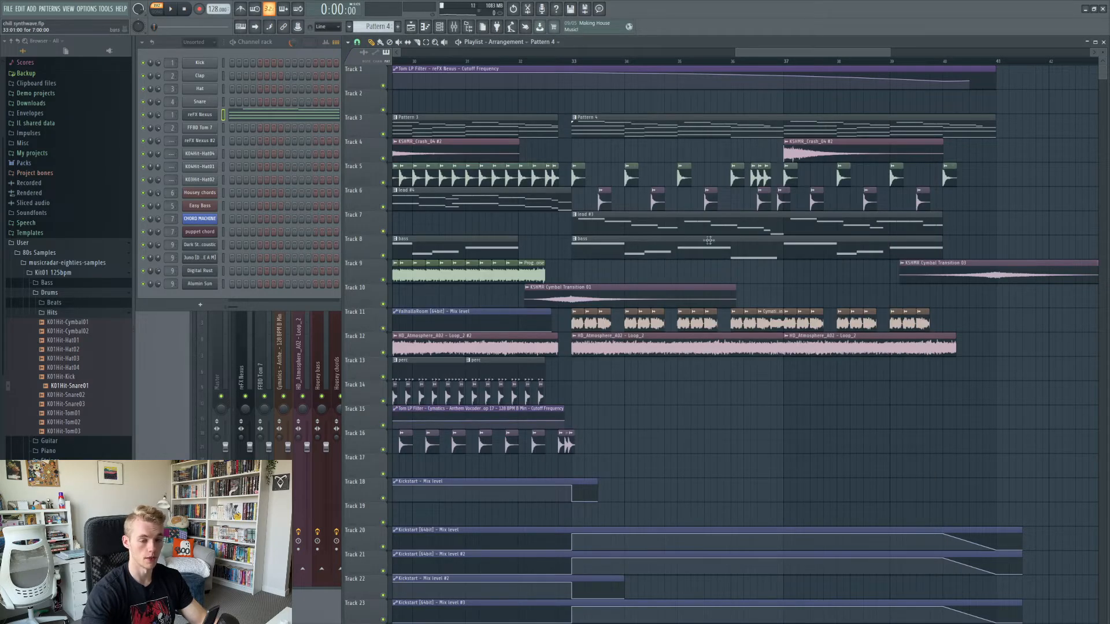
Step: Play the bass pattern on its own while checking its Easy Bass synth and the Housey bass mixer effects
{"action": "left_click", "coordinate": [602, 245]}
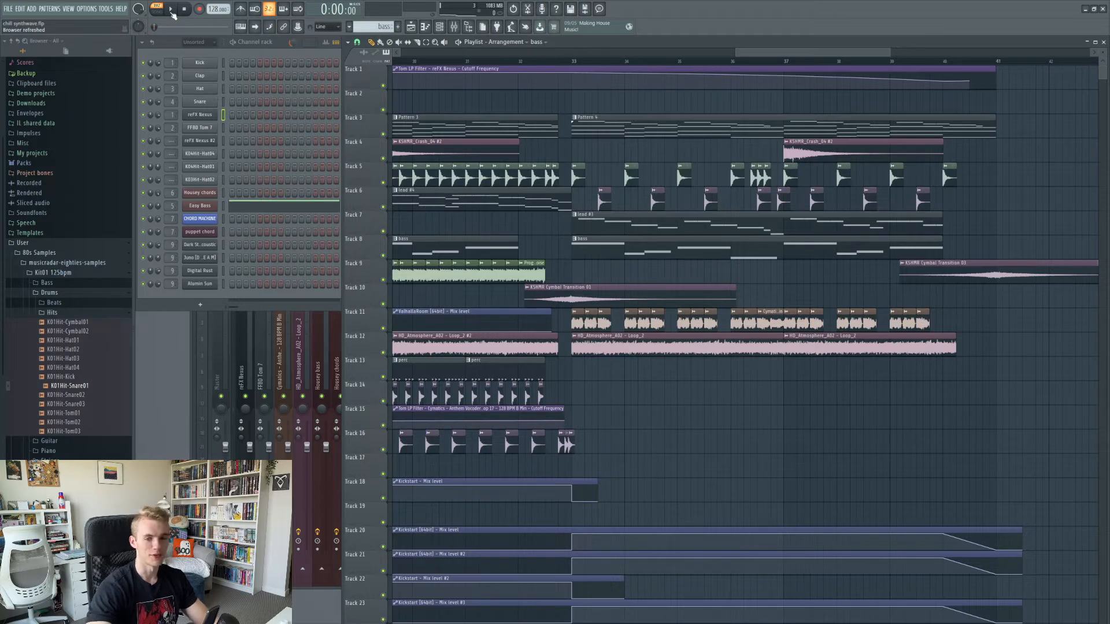
{"action": "left_click", "coordinate": [205, 207]}
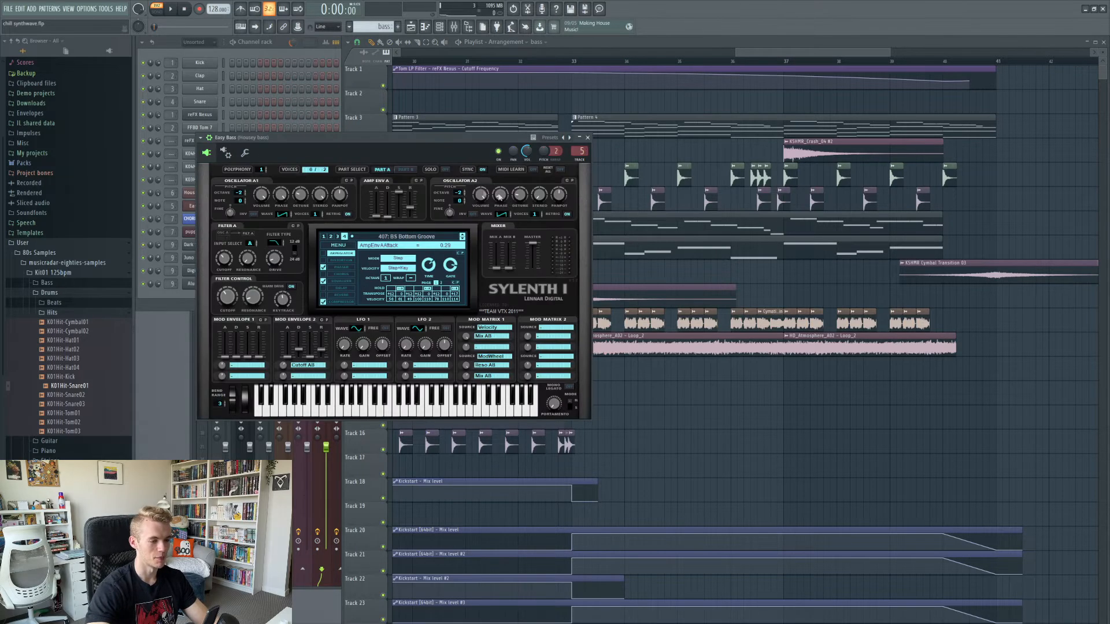
{"action": "left_click", "coordinate": [587, 138]}
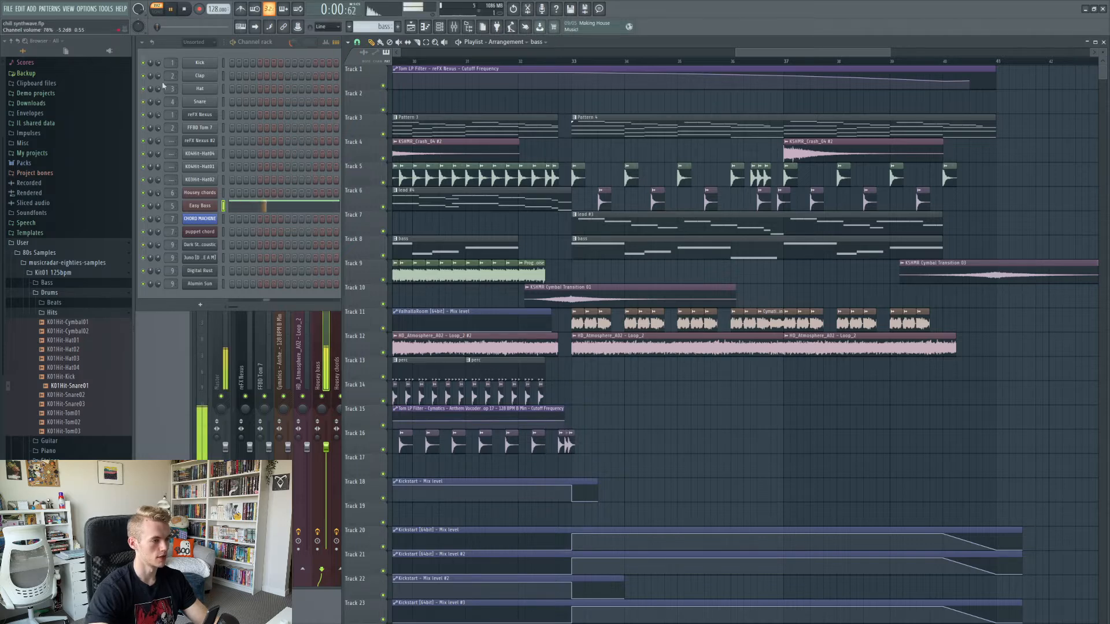
{"action": "left_click", "coordinate": [318, 359]}
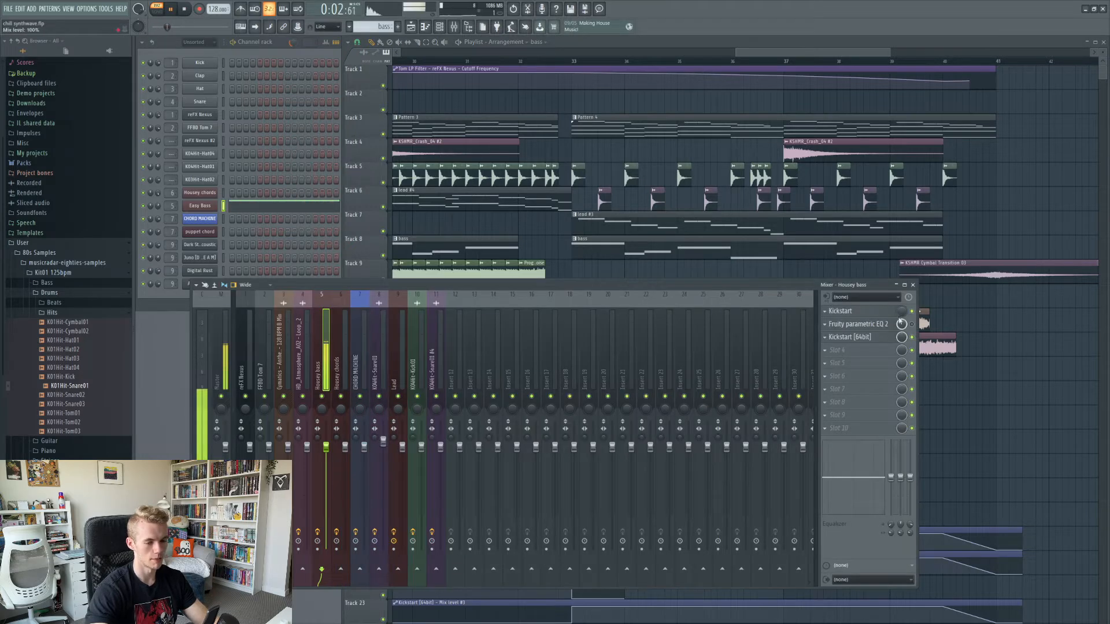
{"action": "left_click", "coordinate": [199, 206]}
{"action": "left_click", "coordinate": [587, 138]}
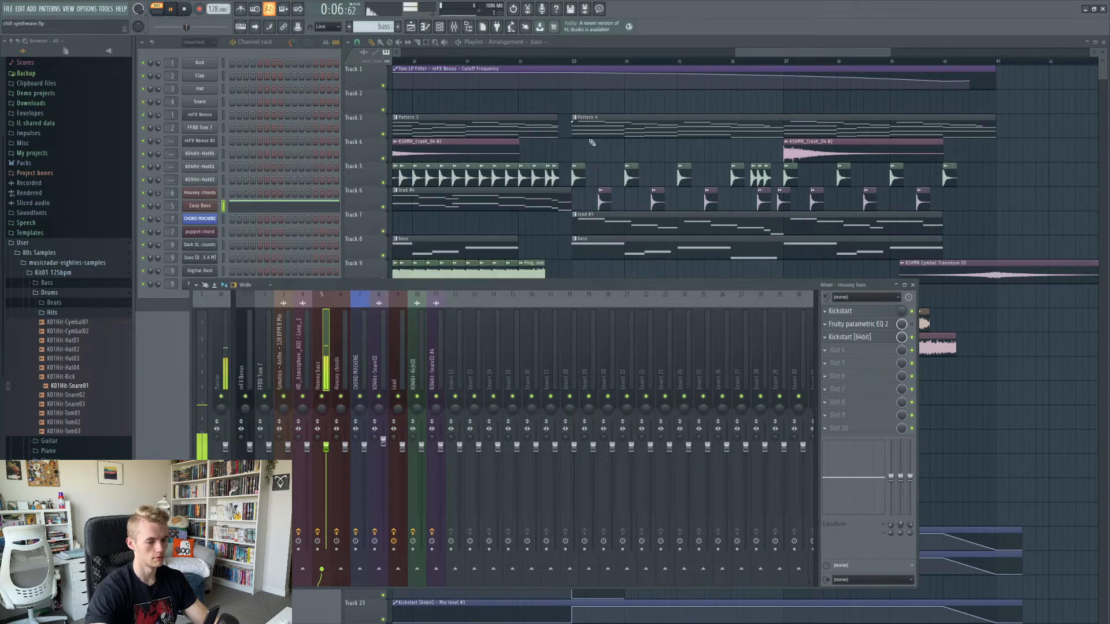
Step: Stop the bass pattern, and save the project
{"action": "left_click", "coordinate": [185, 9]}
{"action": "left_click_drag", "start_coordinate": [805, 53], "coordinate": [808, 54]}
{"action": "key", "text": "ctrl+s"}
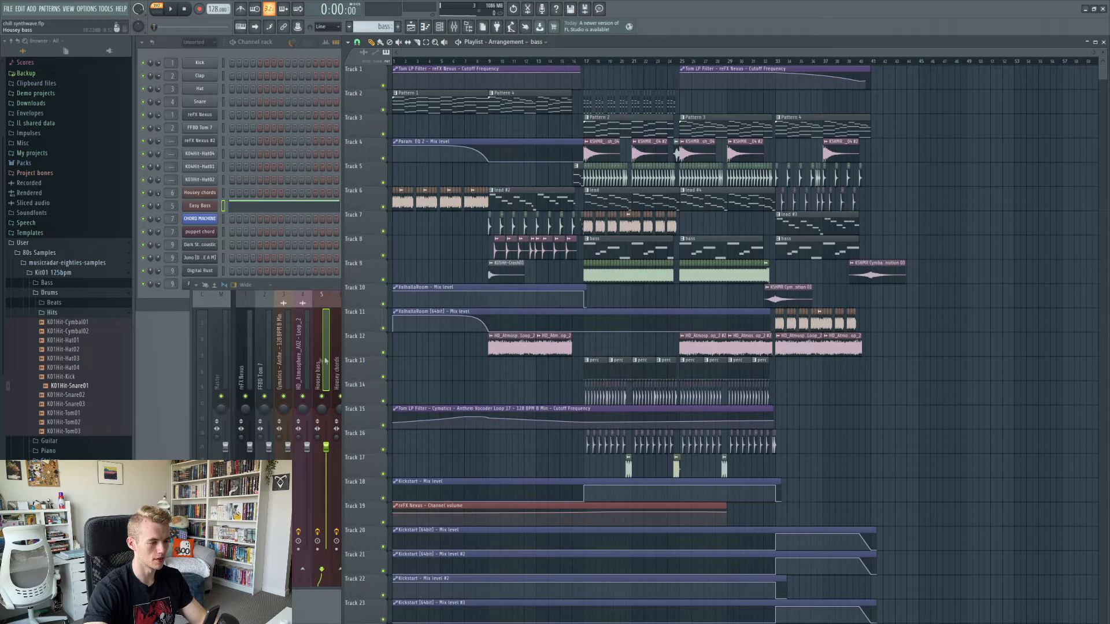
Step: Check the Fruity parametric EQ 2 curve on the Housey bass mixer track, and remove that effect from slot 2
{"action": "left_click", "coordinate": [316, 359]}
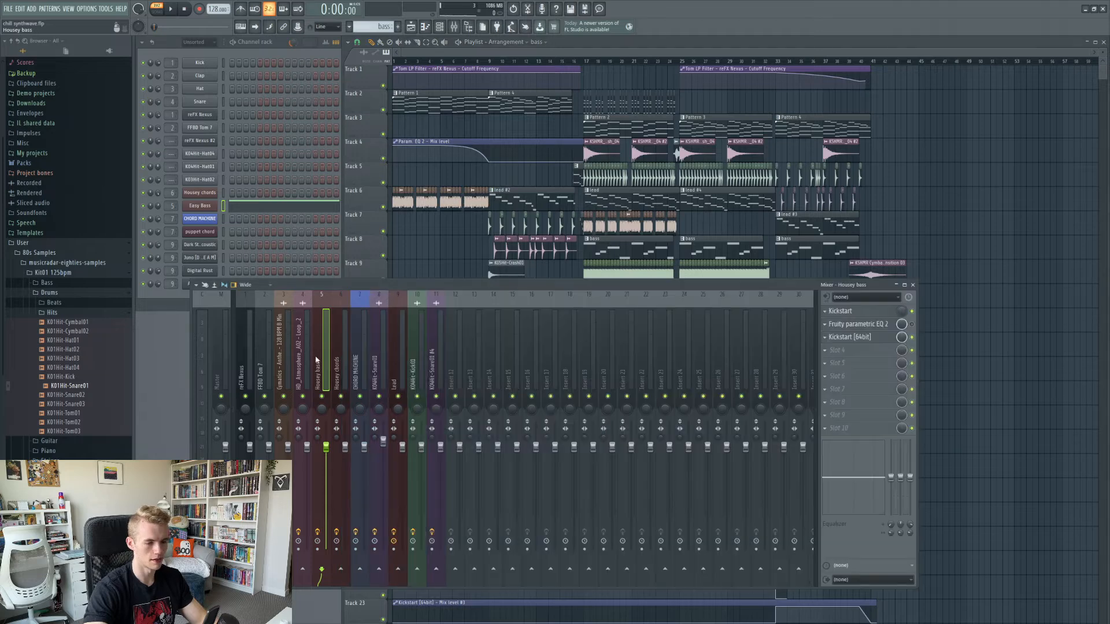
{"action": "left_click", "coordinate": [859, 325]}
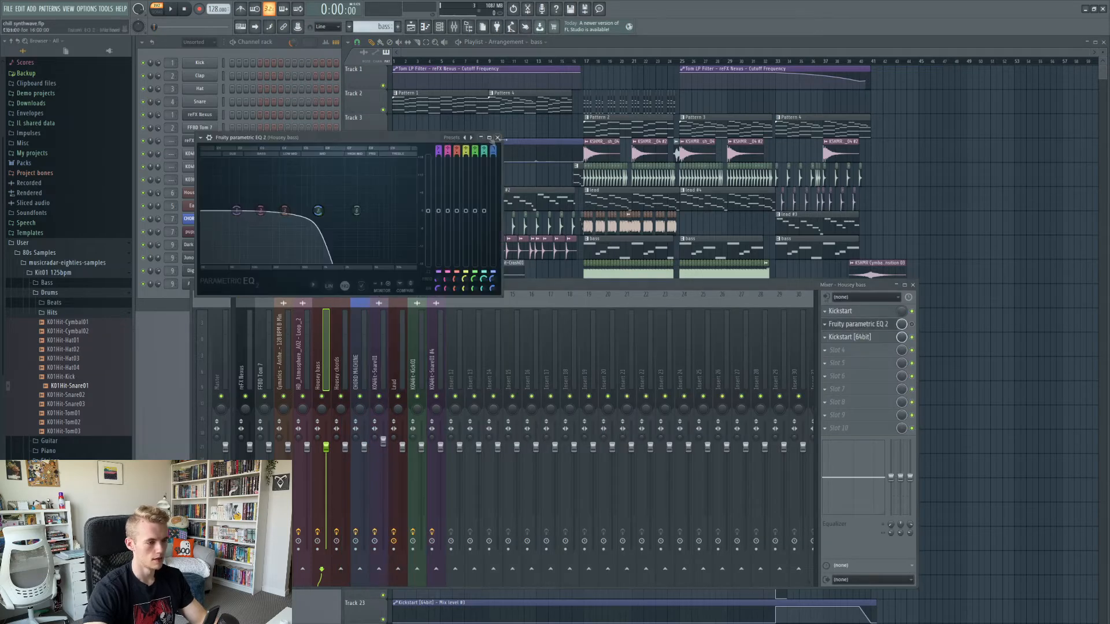
{"action": "left_click", "coordinate": [498, 138]}
{"action": "left_click", "coordinate": [825, 324]}
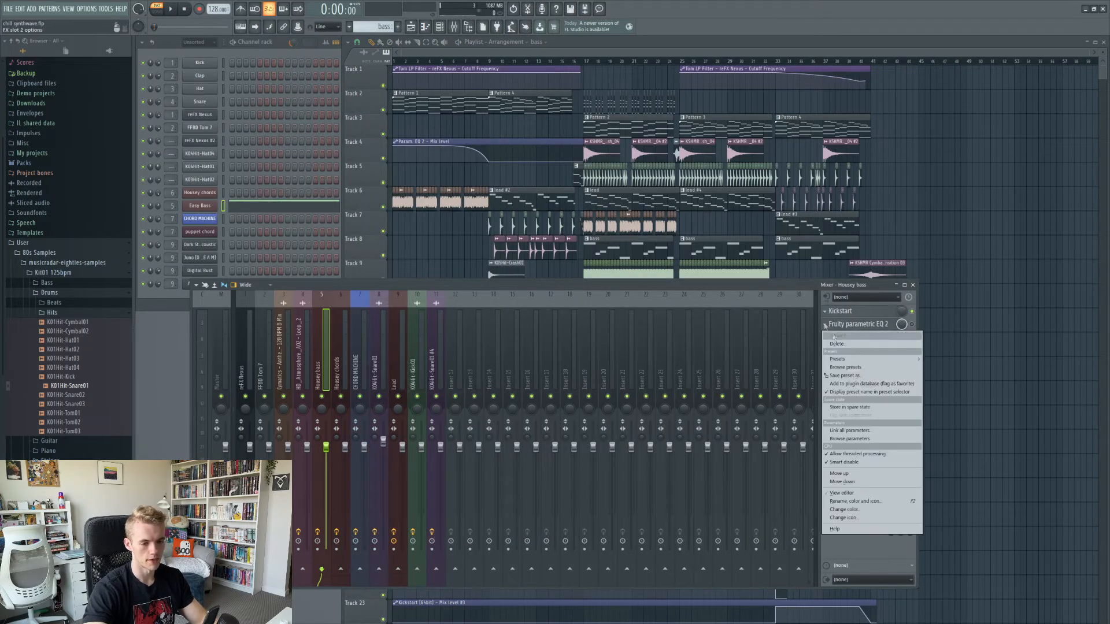
{"action": "left_click", "coordinate": [853, 349]}
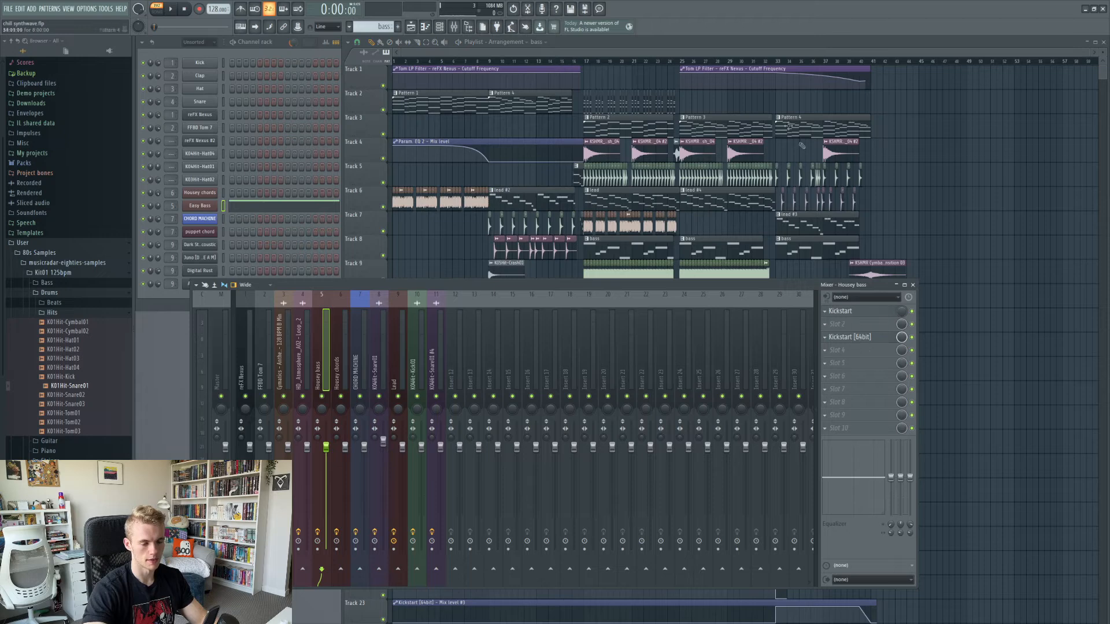
Step: Return to the playlist, and play the perc pattern on Track 13 on its own
{"action": "left_click", "coordinate": [706, 43]}
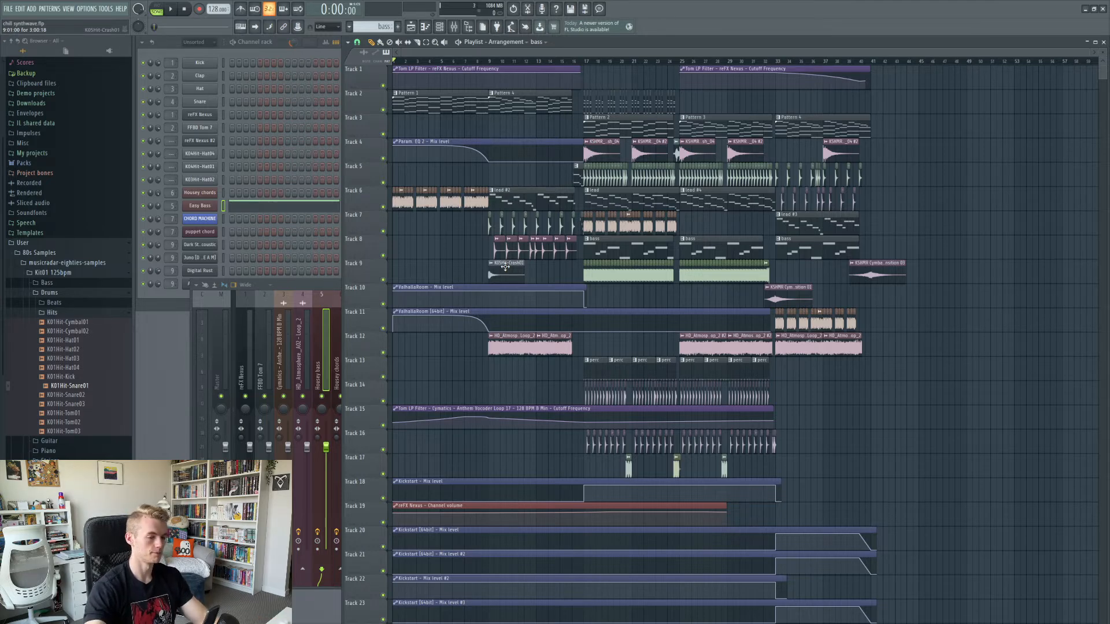
{"action": "scroll", "coordinate": [504, 267], "scroll_direction": "up", "scroll_amount": 2, "text": "ctrl"}
{"action": "left_click_drag", "start_coordinate": [747, 53], "coordinate": [647, 46]}
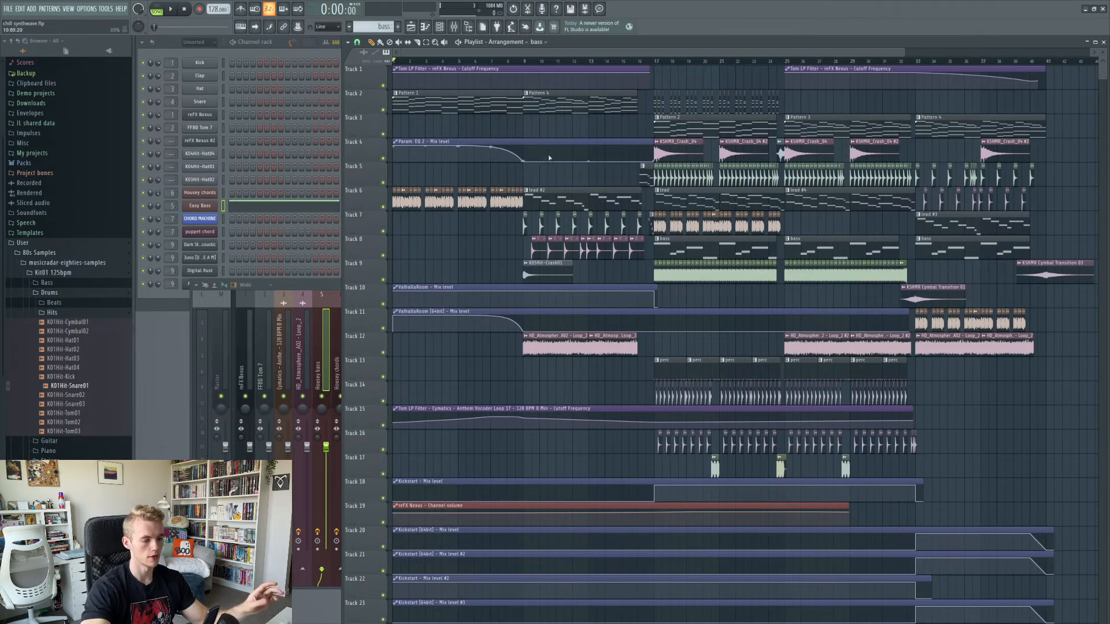
{"action": "left_click", "coordinate": [666, 373]}
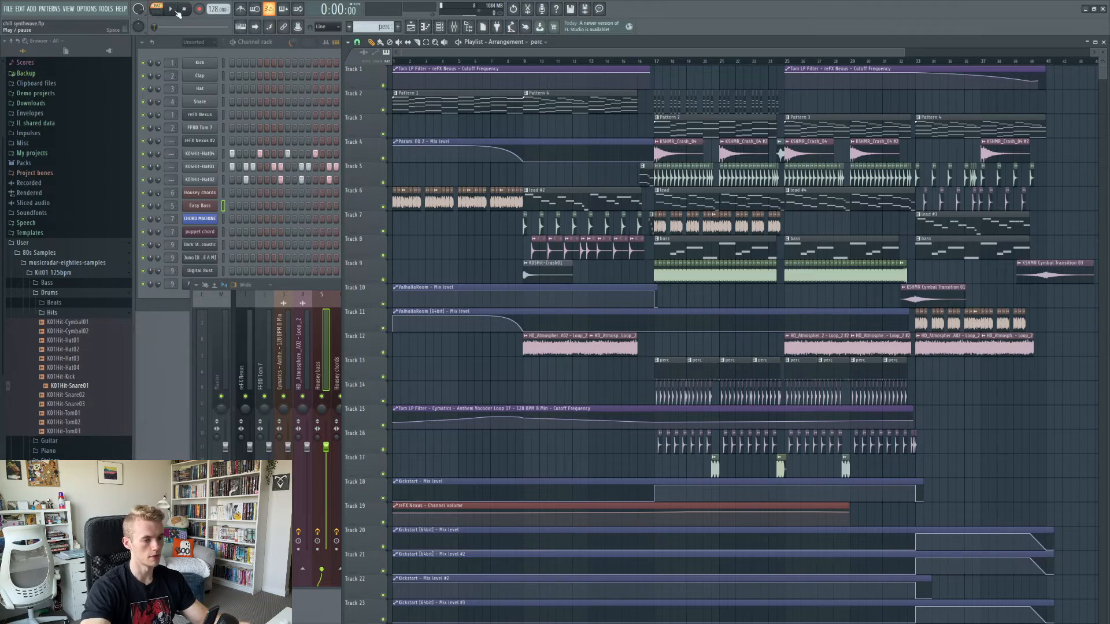
{"action": "left_click", "coordinate": [172, 8]}
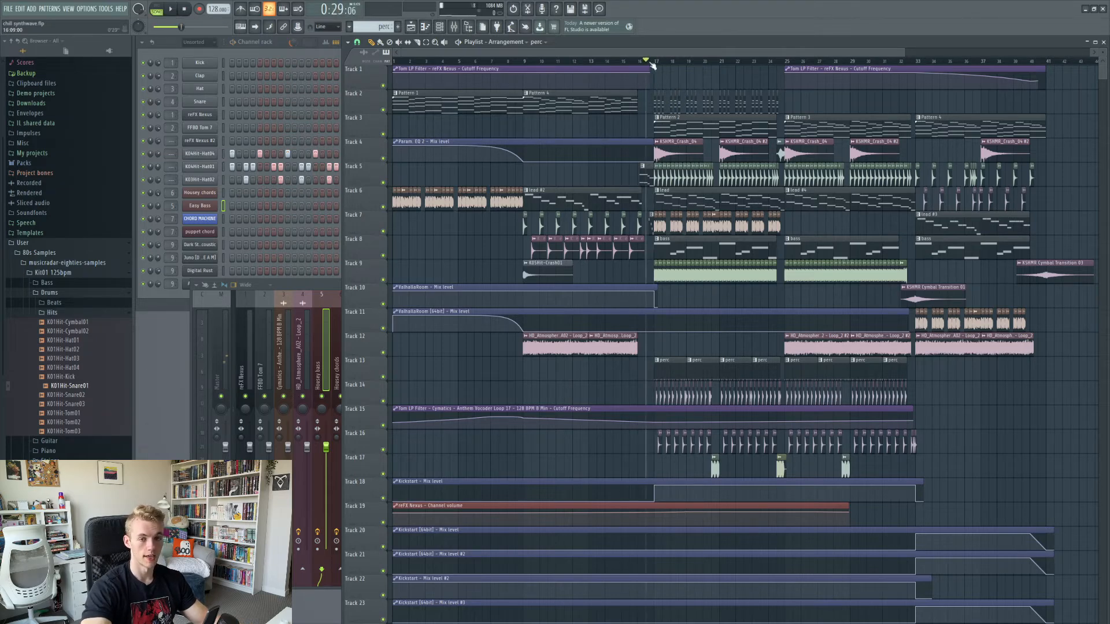
Step: Examine the layers entering at bar 17, including the Cymatics Anthem Vocoder Loop 17 clips on Track 7
{"action": "scroll", "coordinate": [750, 219], "scroll_direction": "up", "scroll_amount": 2}
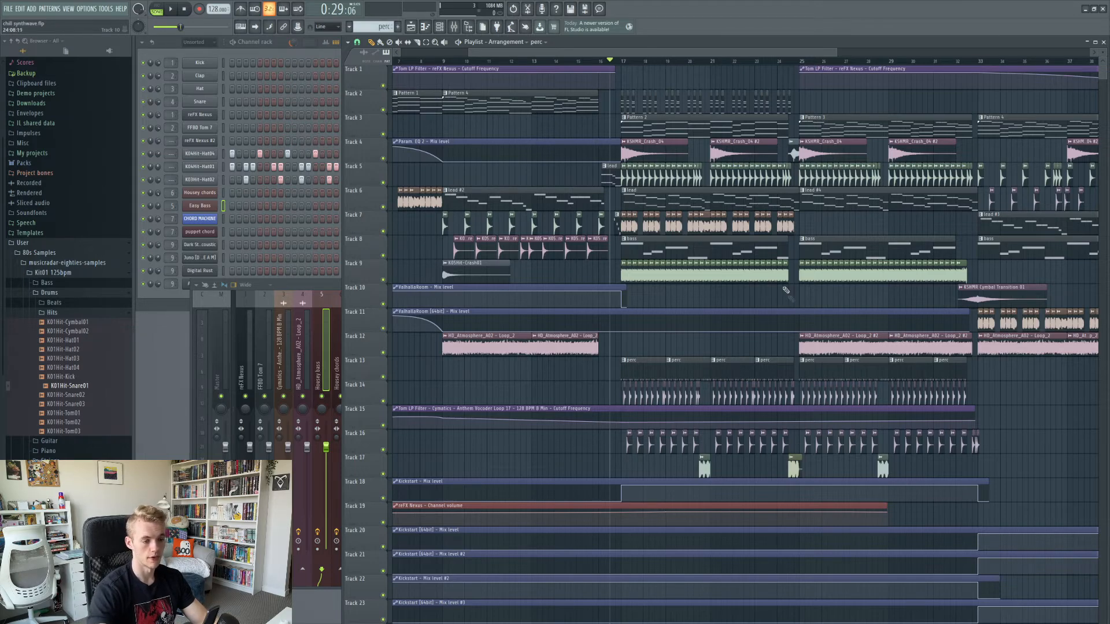
{"action": "scroll", "coordinate": [646, 249], "scroll_direction": "up", "scroll_amount": 5}
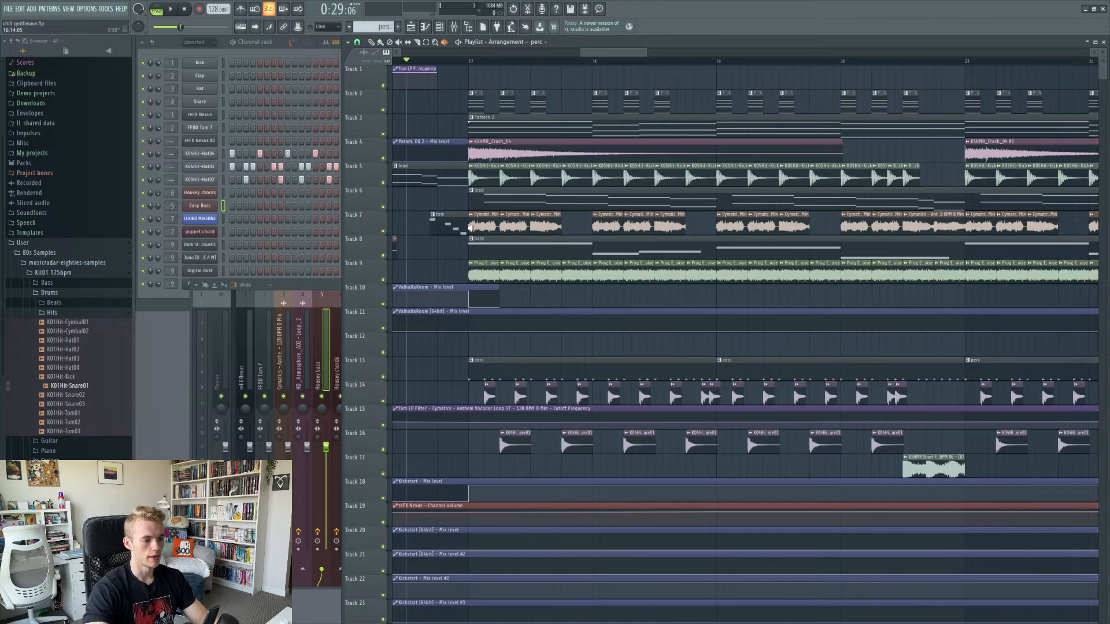
{"action": "left_click_drag", "start_coordinate": [469, 227], "coordinate": [688, 227]}
{"action": "scroll", "coordinate": [688, 227], "scroll_direction": "down", "scroll_amount": 5}
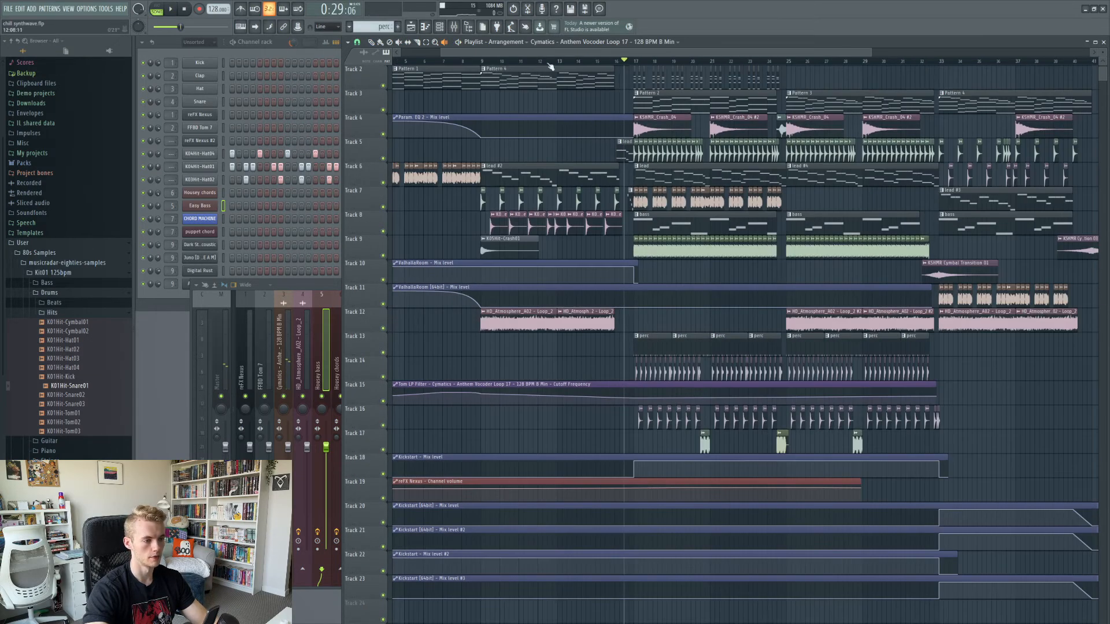
Step: Play the song from just before bar 9, and jump ahead to the section starting at bar 17
{"action": "scroll", "coordinate": [480, 98], "scroll_direction": "up", "scroll_amount": 1}
{"action": "scroll", "coordinate": [496, 66], "scroll_direction": "up", "scroll_amount": 2}
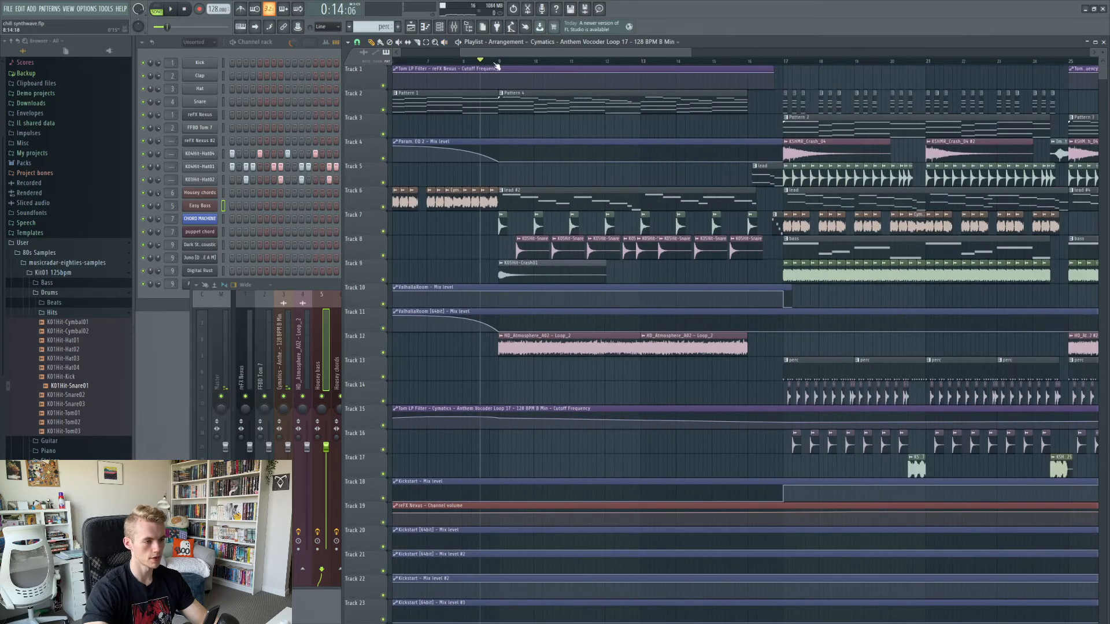
{"action": "key", "text": "space"}
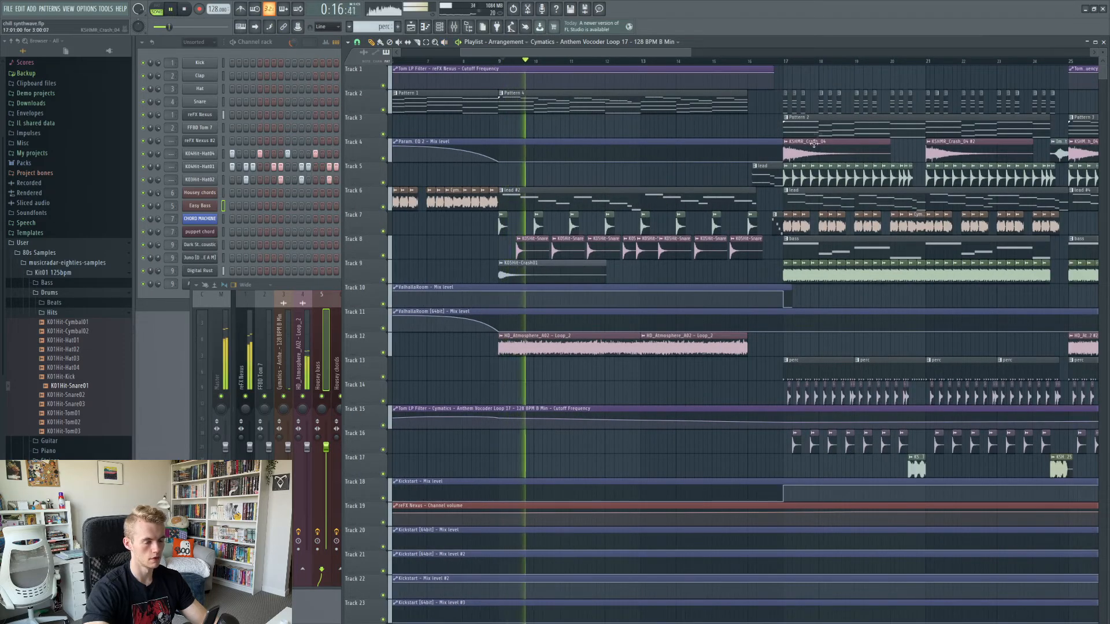
{"action": "left_click", "coordinate": [780, 62]}
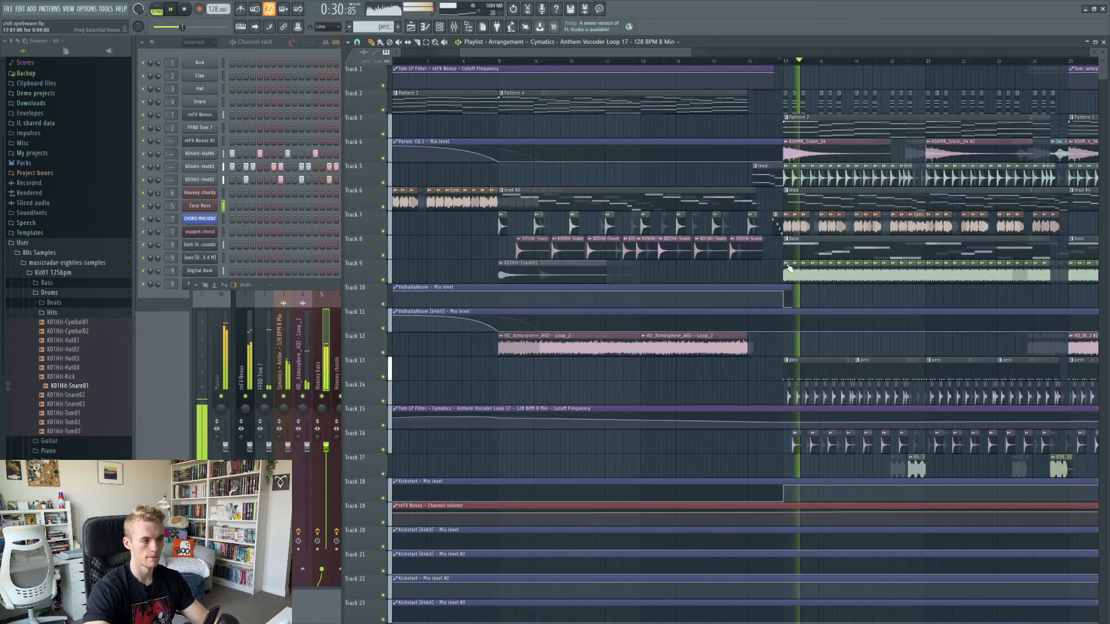
{"action": "scroll", "coordinate": [715, 172], "scroll_direction": "down", "scroll_amount": 3}
{"action": "scroll", "coordinate": [476, 53], "scroll_direction": "down", "scroll_amount": 2}
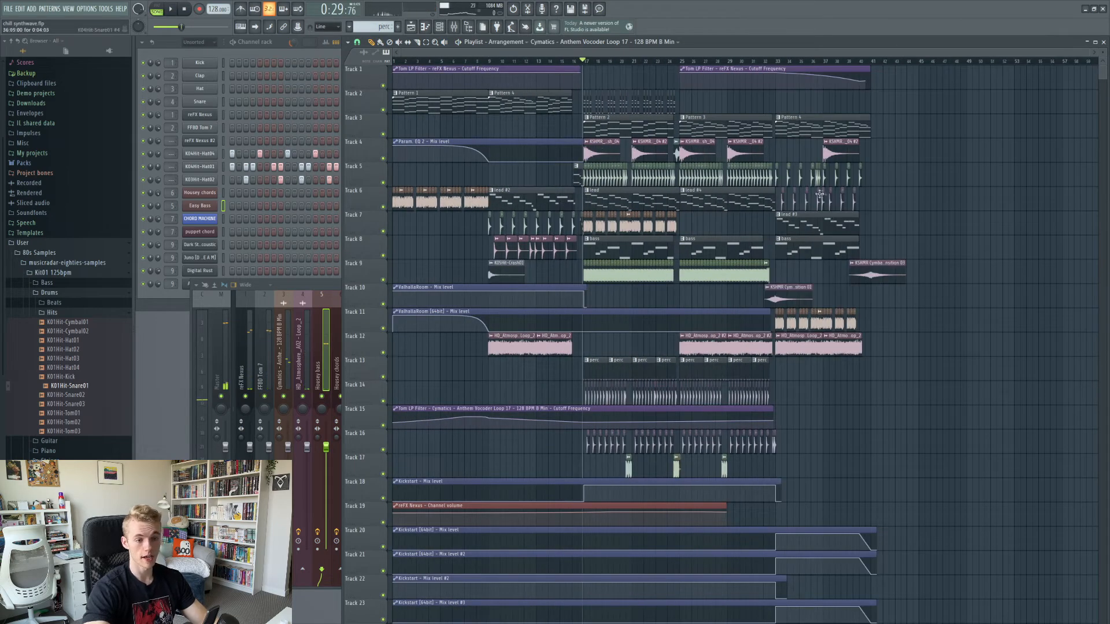
Step: Play the full arrangement from the beginning of the song
{"action": "scroll", "coordinate": [820, 193], "scroll_direction": "up", "scroll_amount": 1}
{"action": "scroll", "coordinate": [949, 275], "scroll_direction": "up", "scroll_amount": 1}
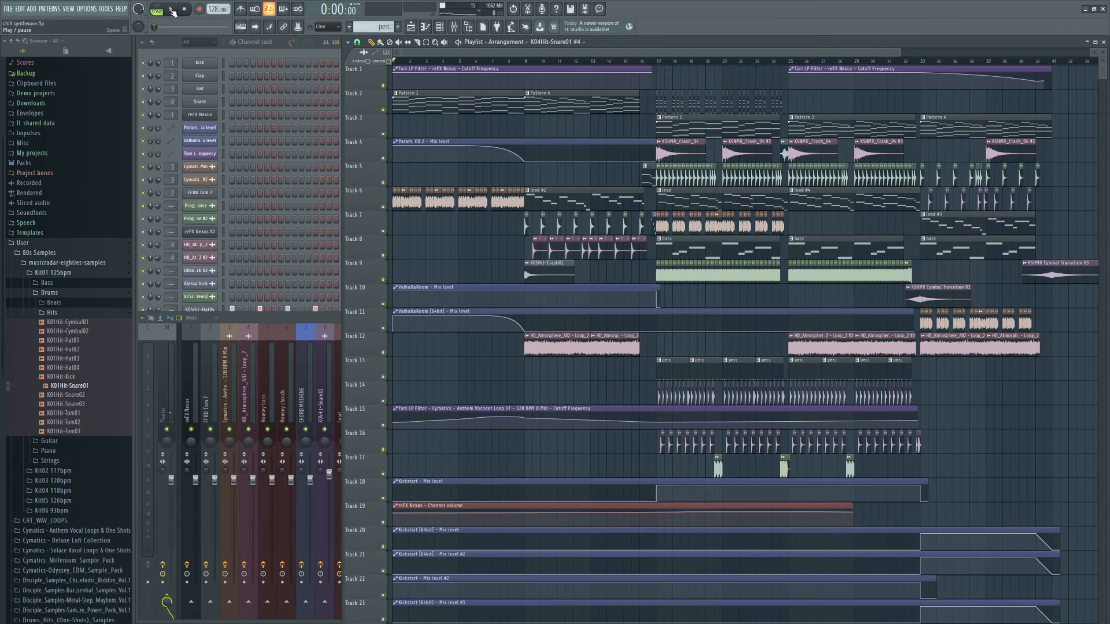
{"action": "key", "text": "space"}
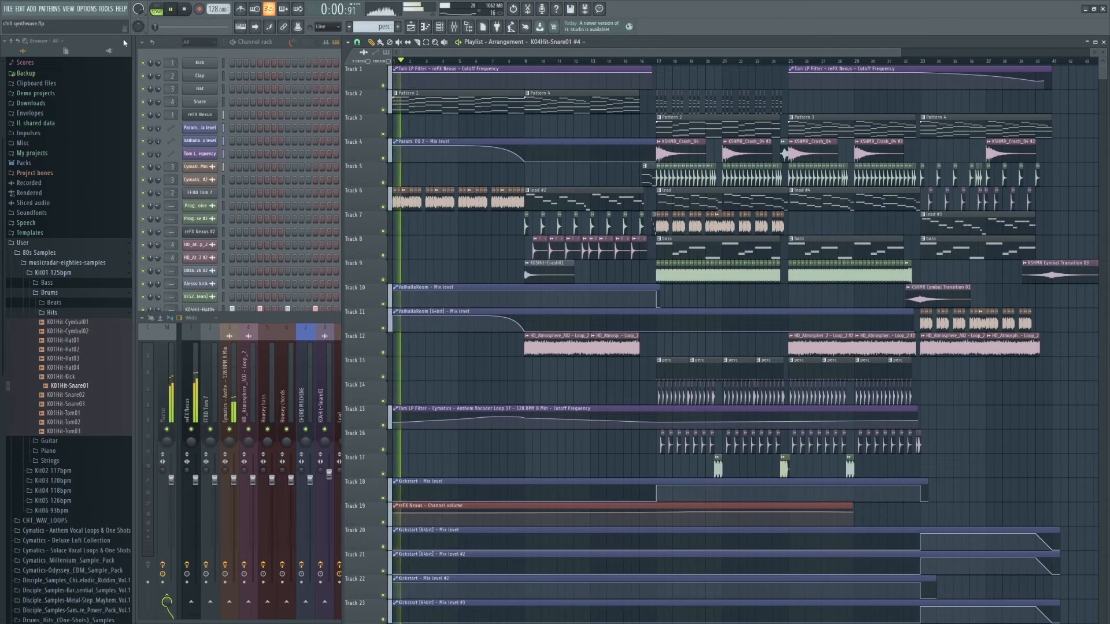